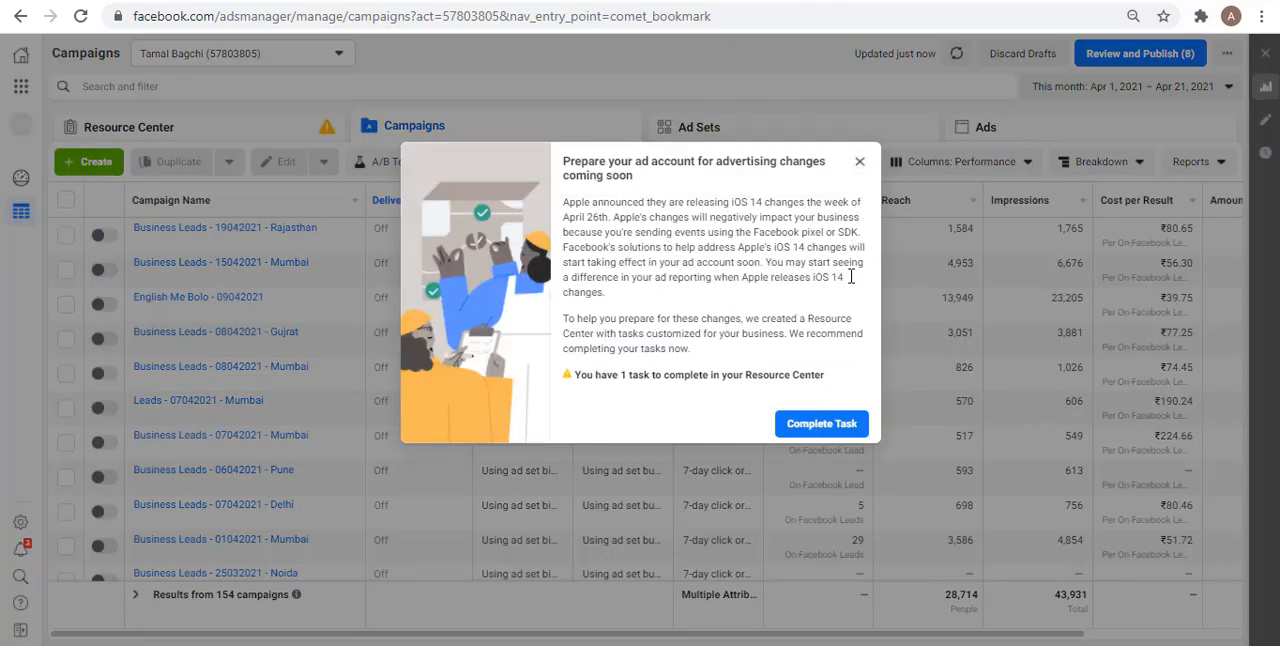
Step: Dismiss the advertising changes notice and create a new campaign with the Lead generation objective
left_click(860, 163)
left_click(70, 165)
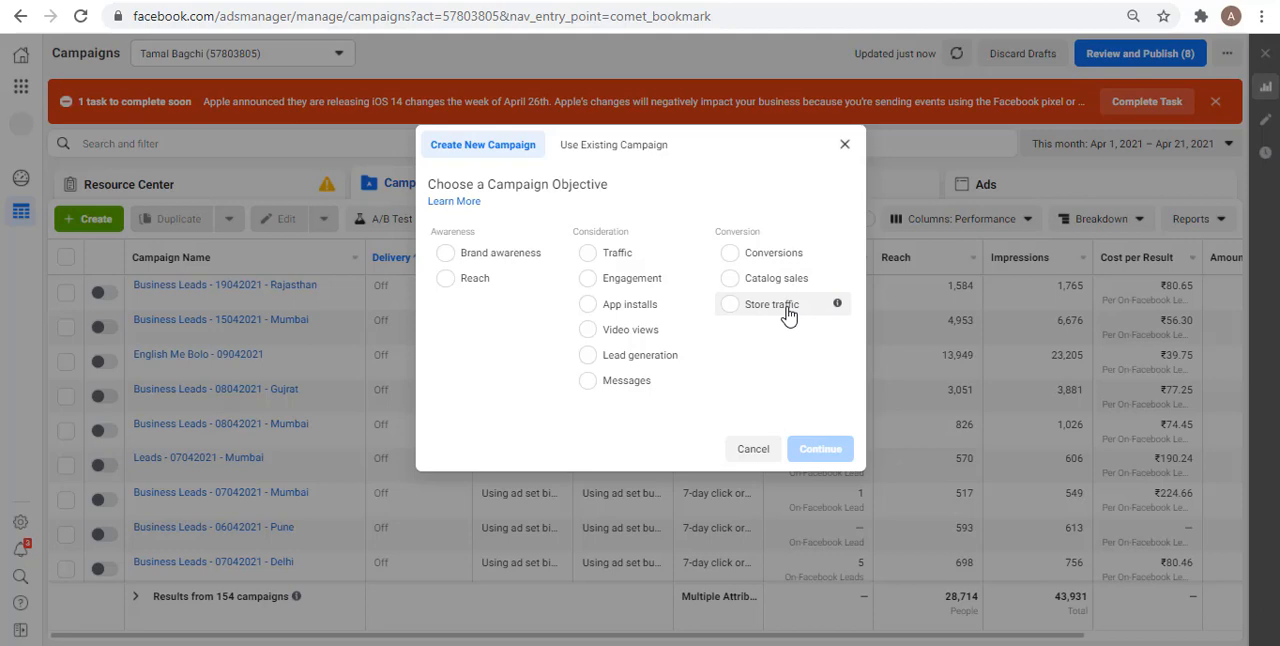
left_click(612, 361)
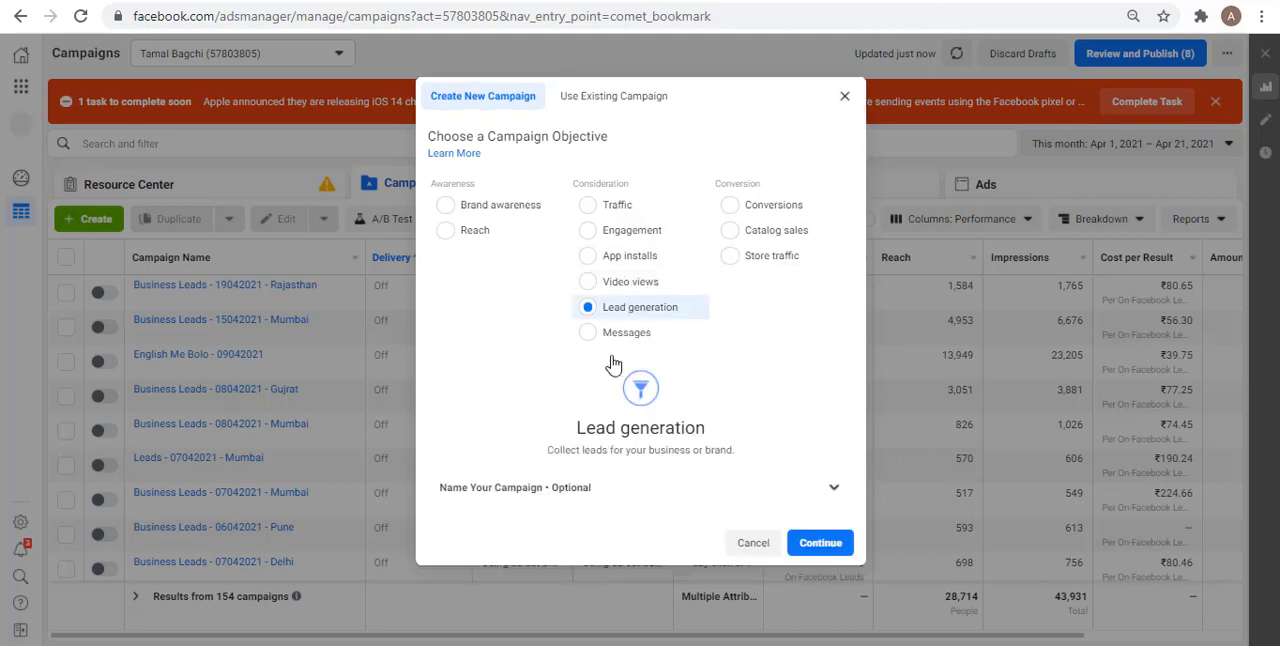
left_click(812, 553)
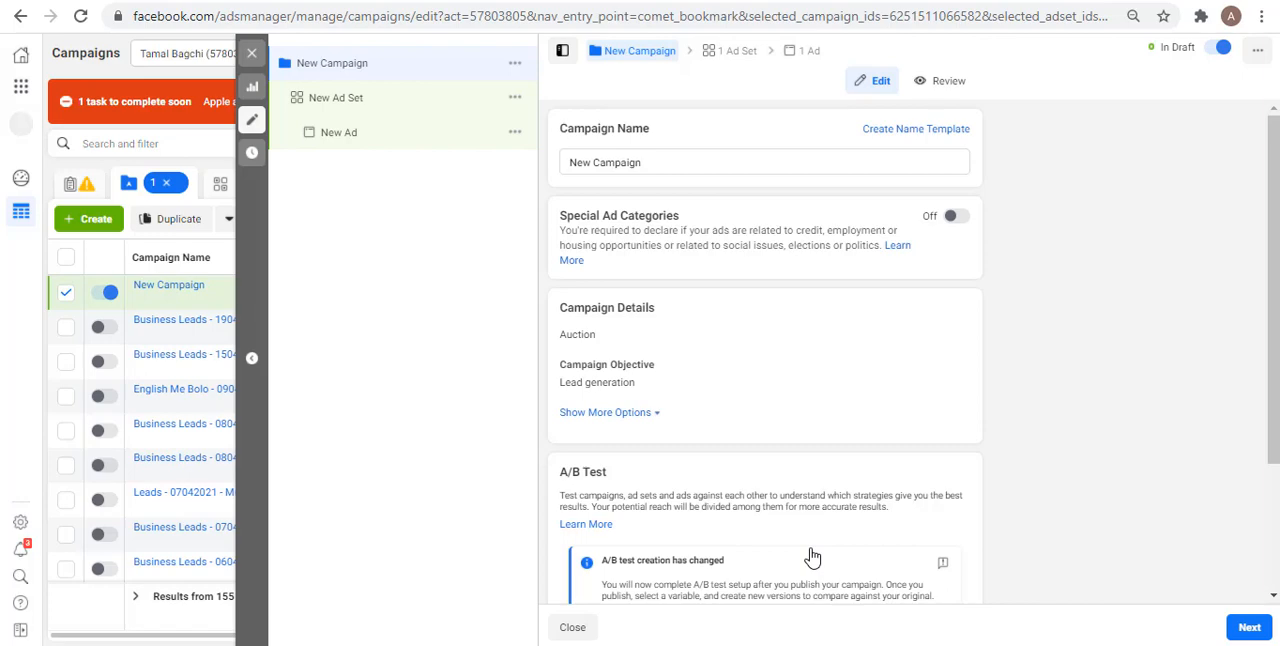
Step: Name the new campaign "Web Design Leads"
triple_click(654, 165)
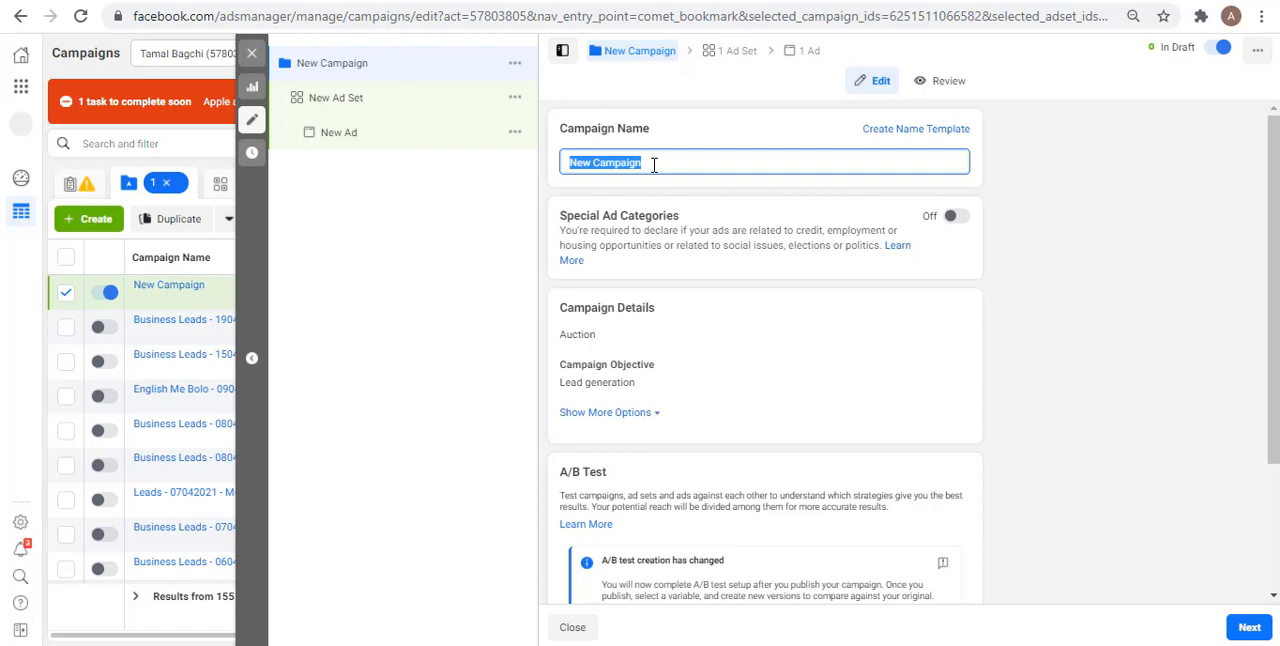
type("We")
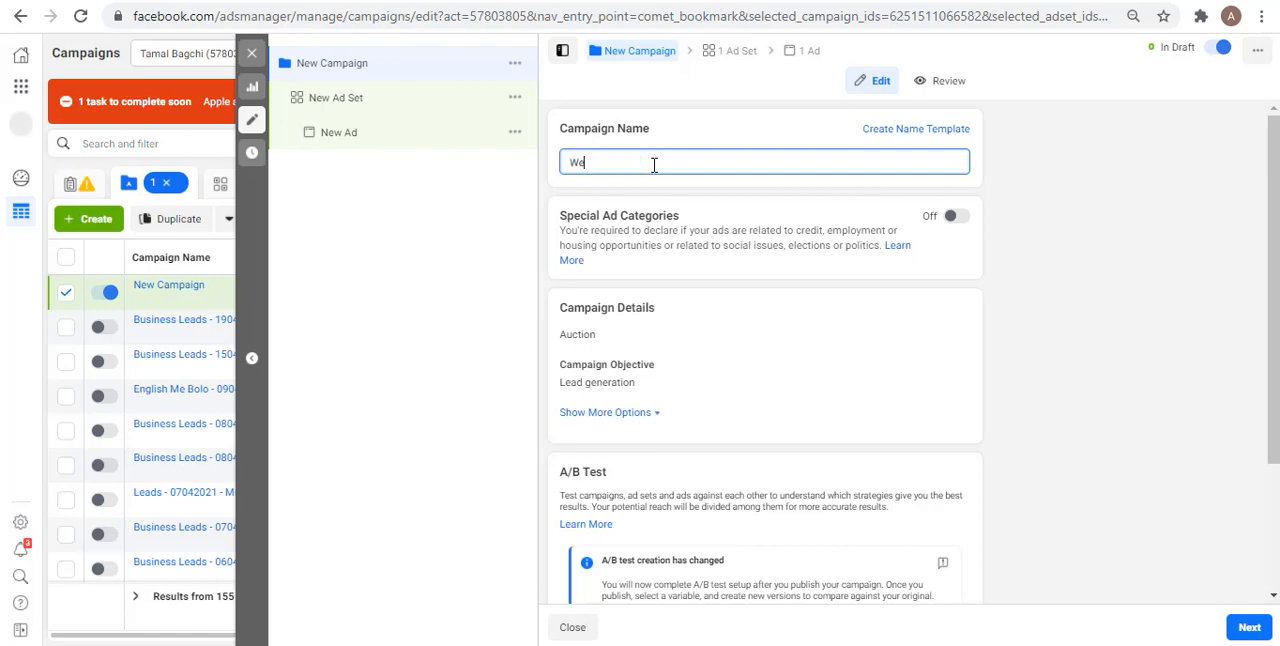
type("b Design Leads")
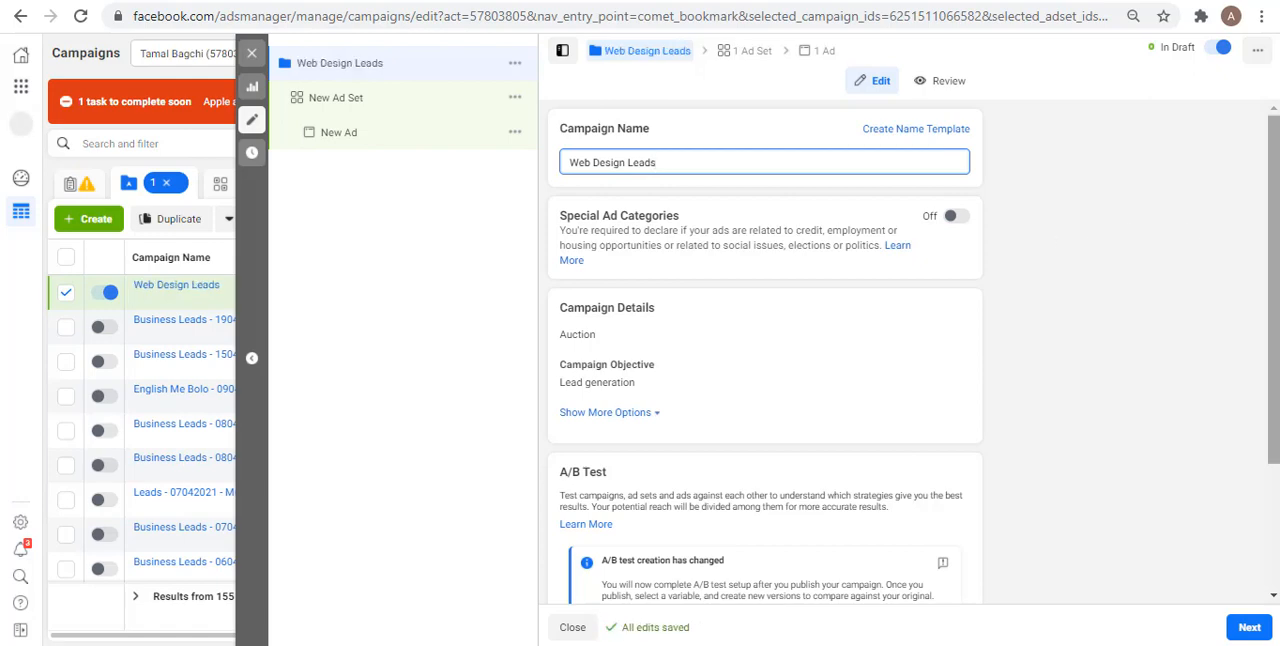
Step: Turn on Campaign Budget Optimization with a lifetime budget of ₹3000 and continue to the ad set
scroll(1258, 221, "down", 2)
scroll(764, 350, "down", 3)
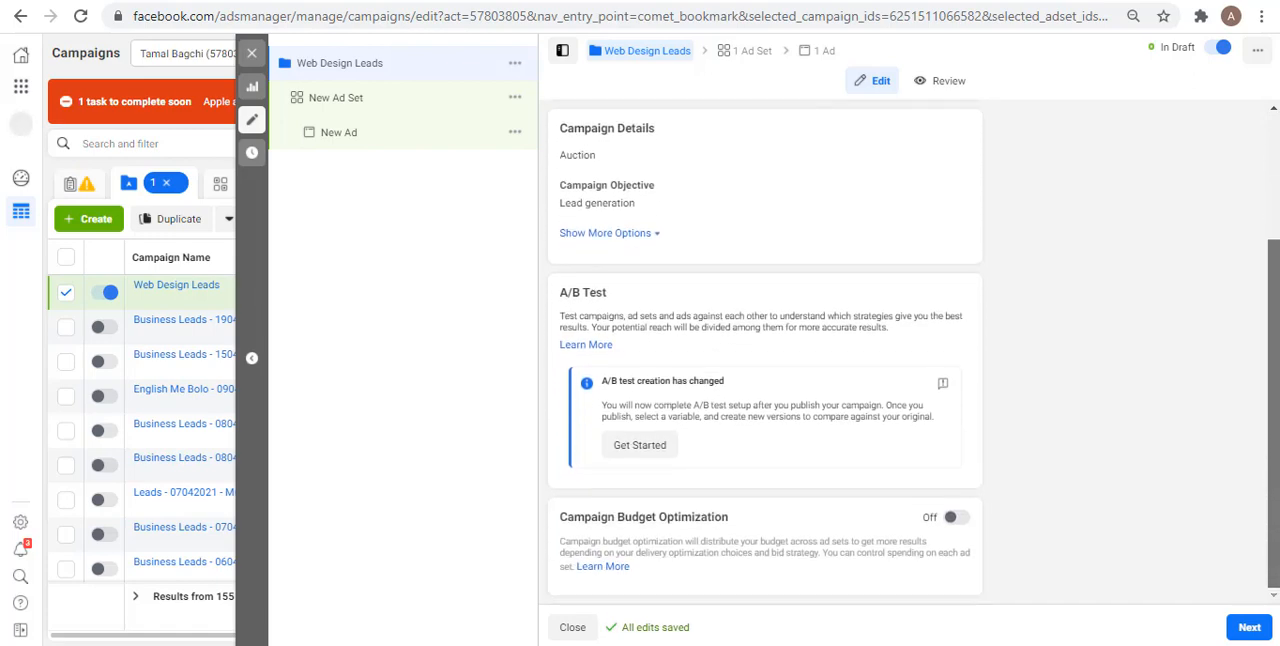
scroll(764, 350, "up", 5)
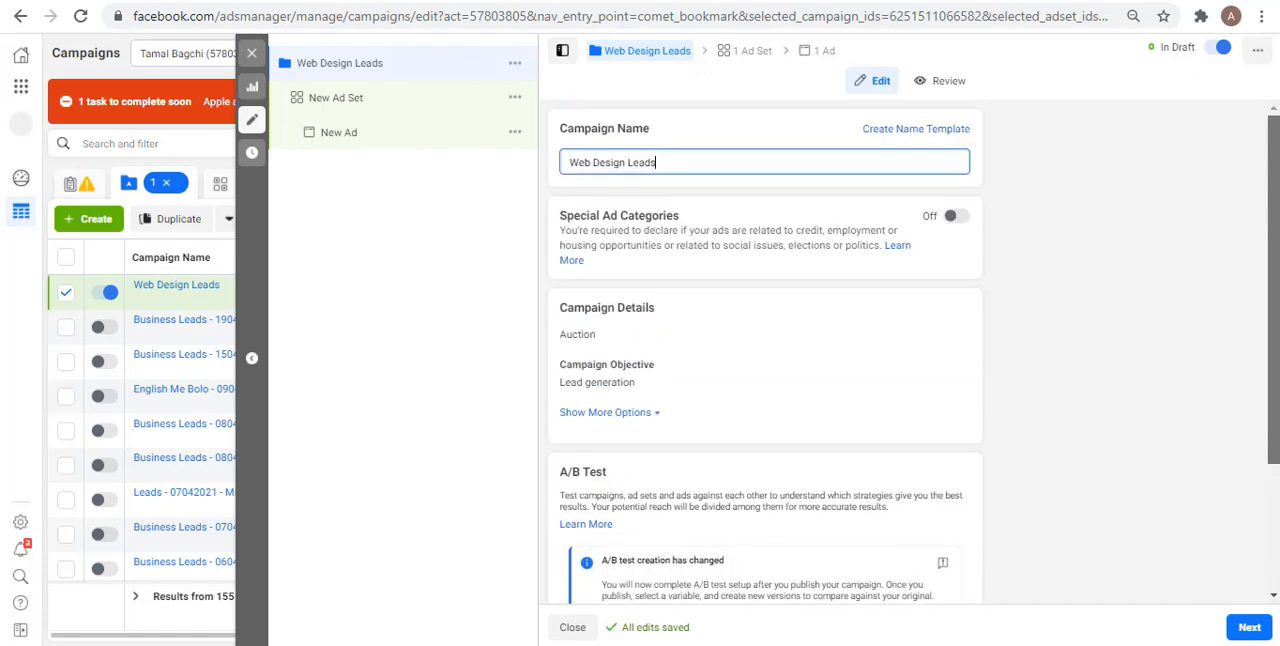
scroll(764, 350, "down", 3)
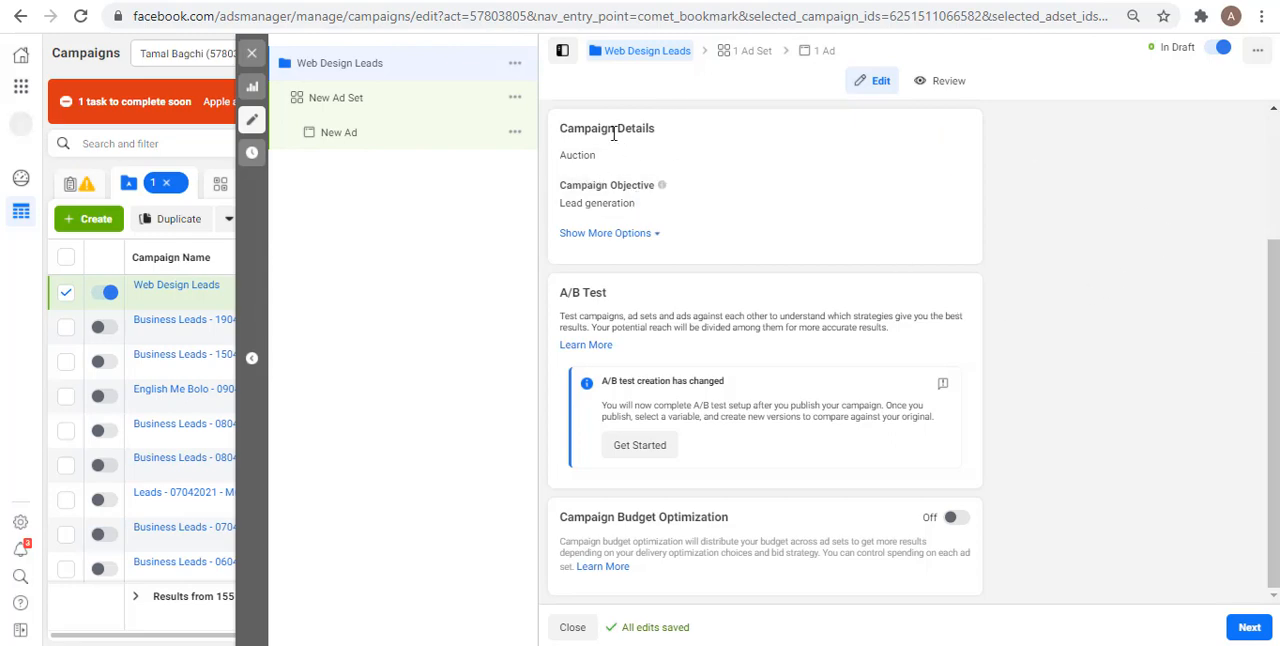
left_click(660, 236)
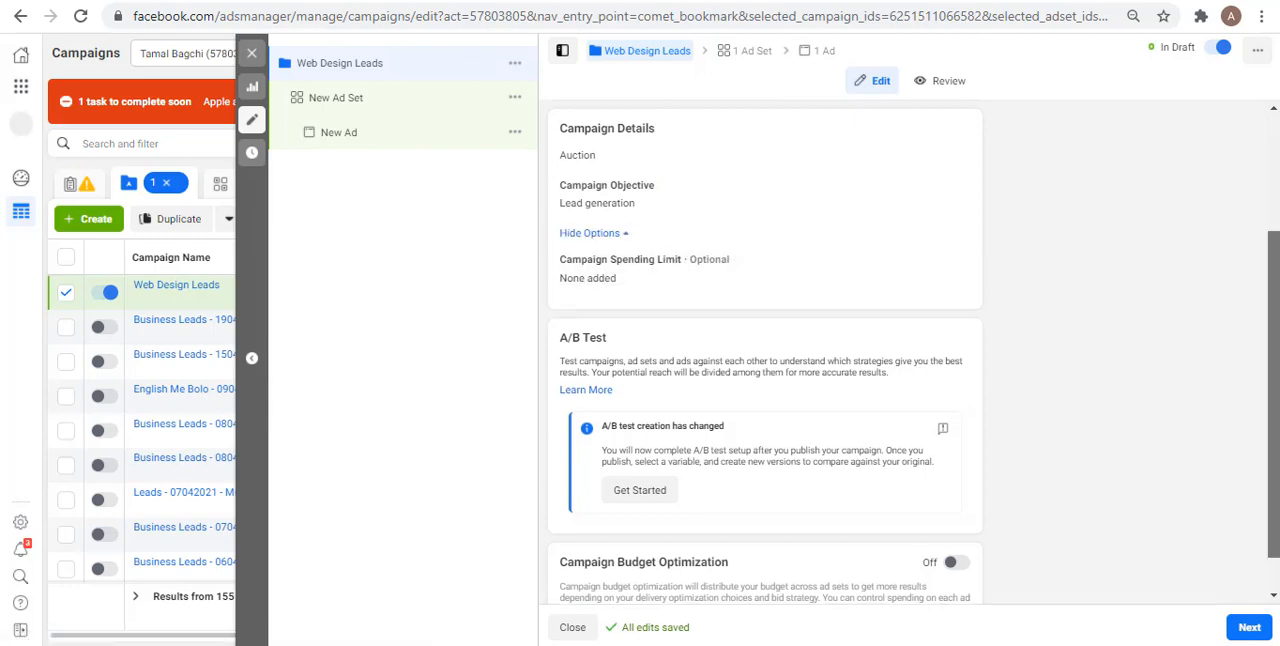
scroll(886, 470, "down", 1)
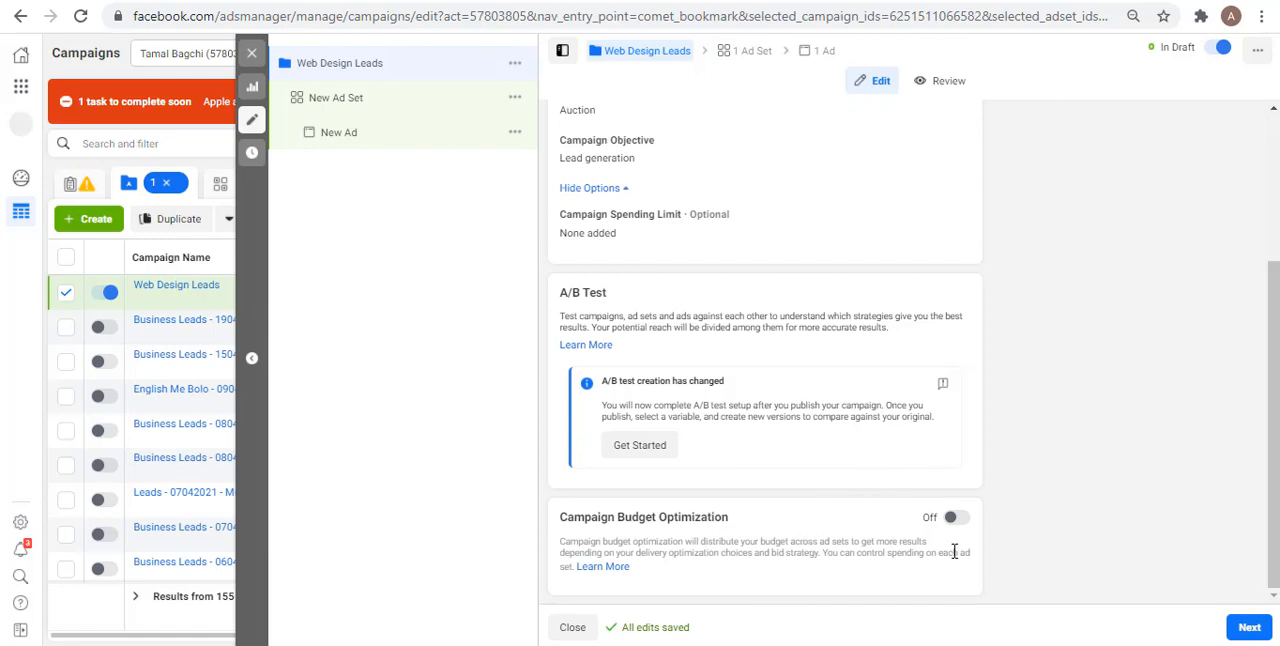
left_click(955, 520)
left_click_drag(1273, 372, 1273, 464)
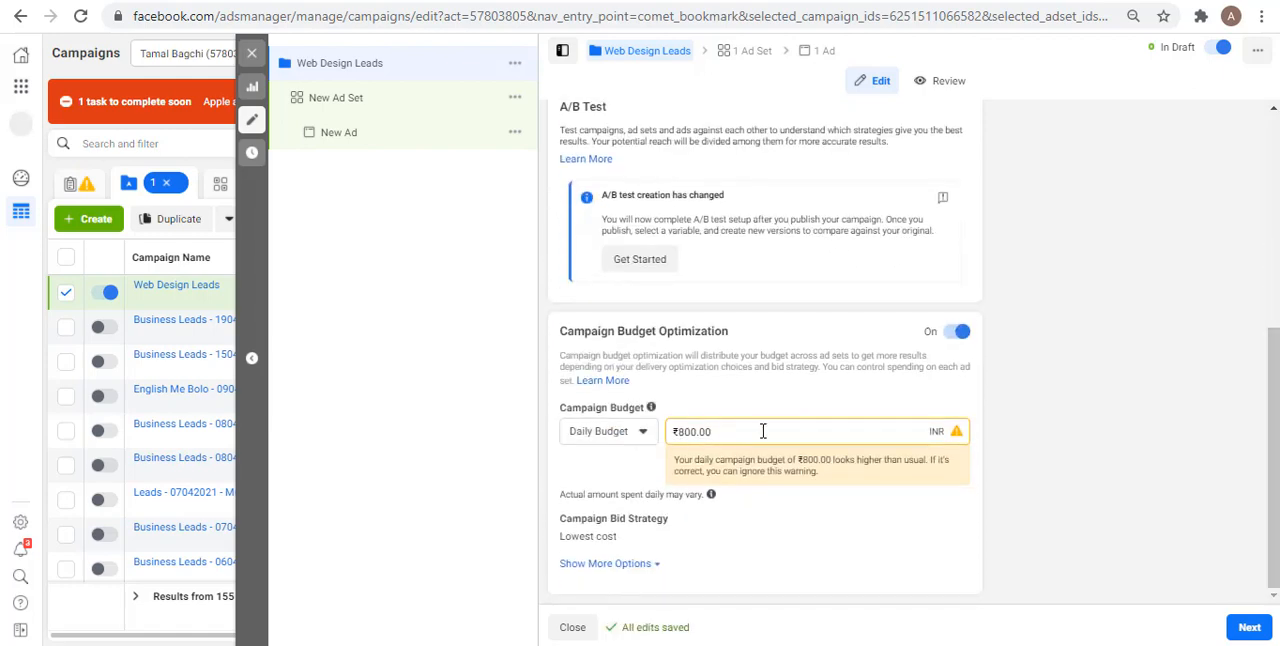
left_click(608, 430)
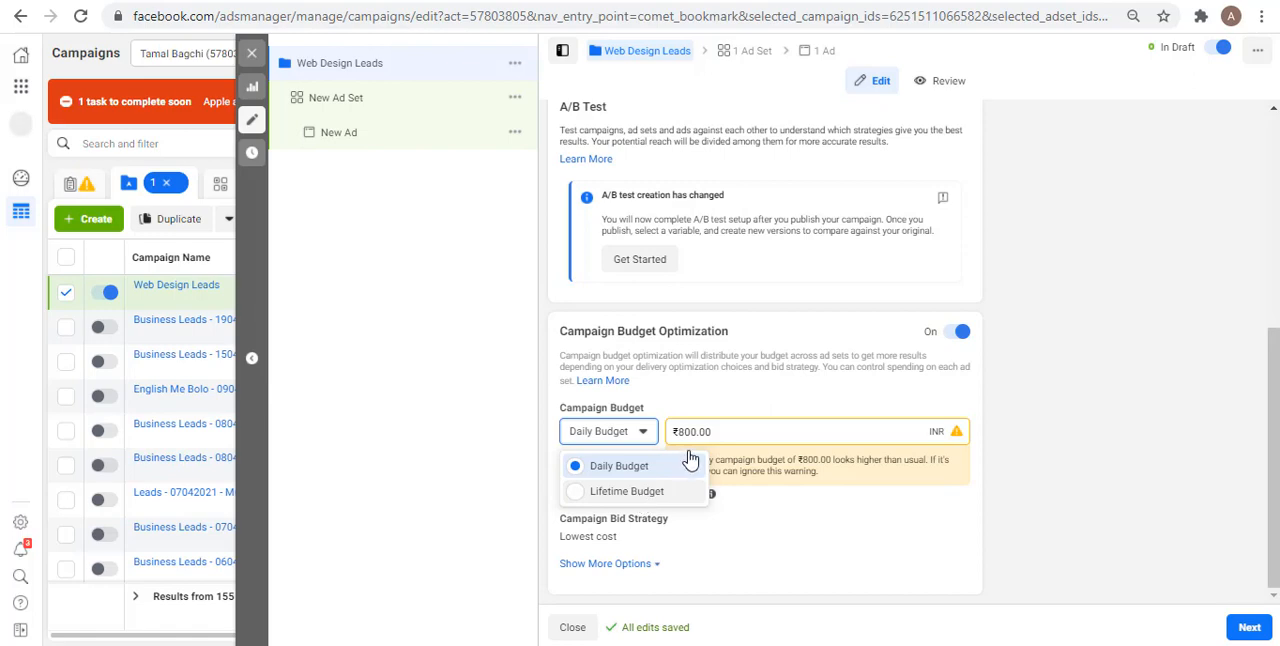
left_click(600, 491)
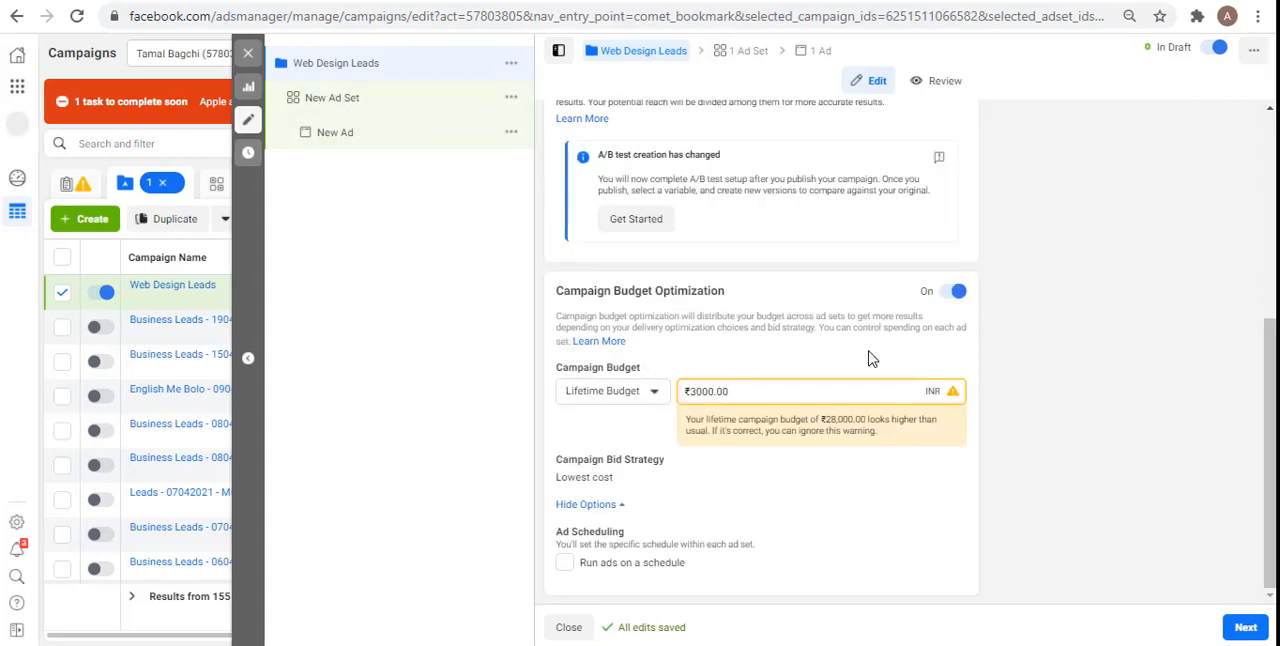
left_click(1244, 628)
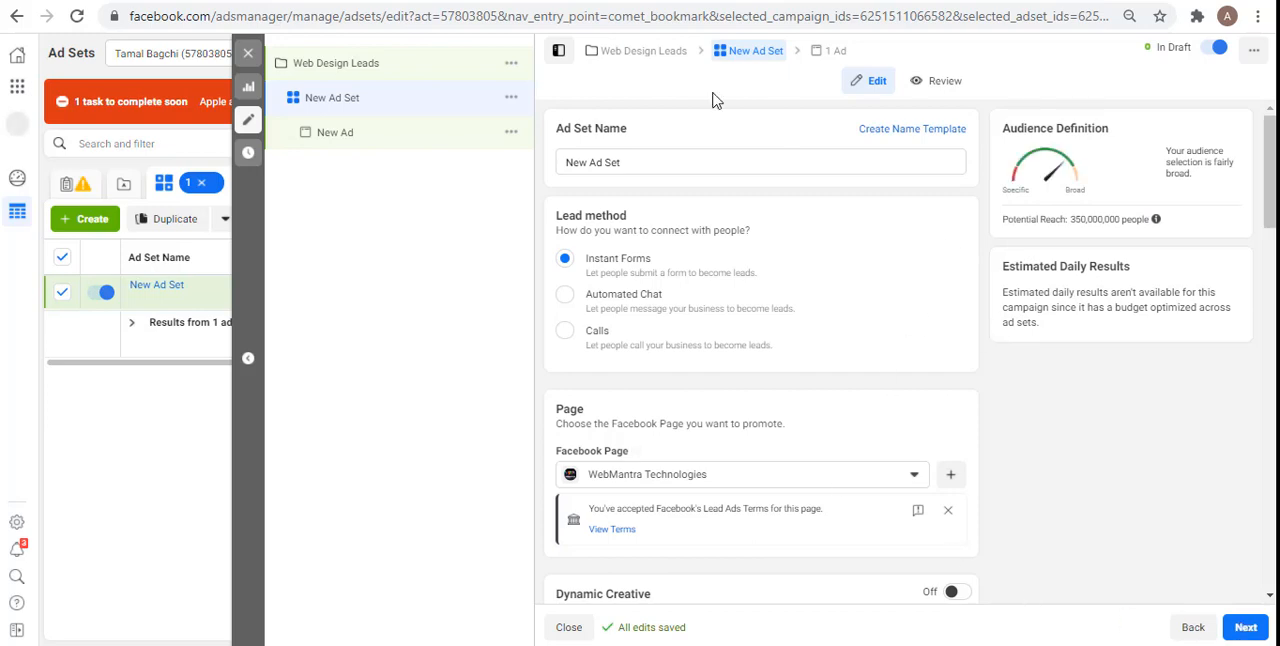
Step: Rename the ad set as "Business Leads"
double_click(634, 160)
key("ctrl+a")
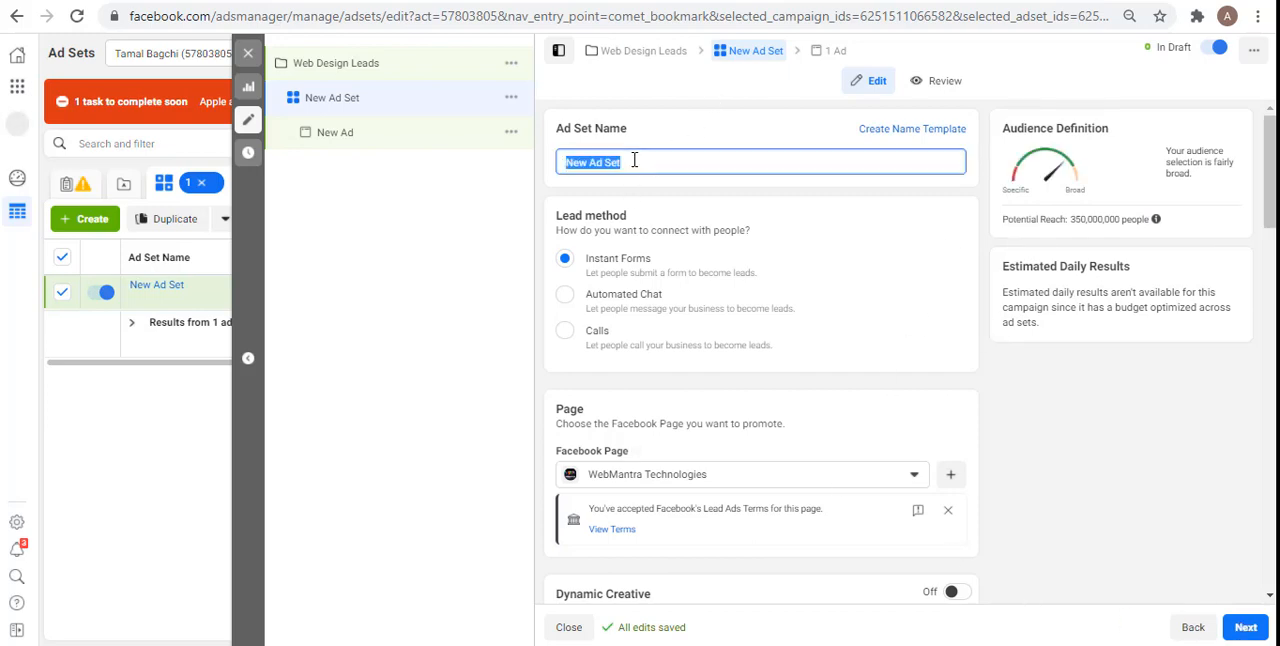
type("Business Leads")
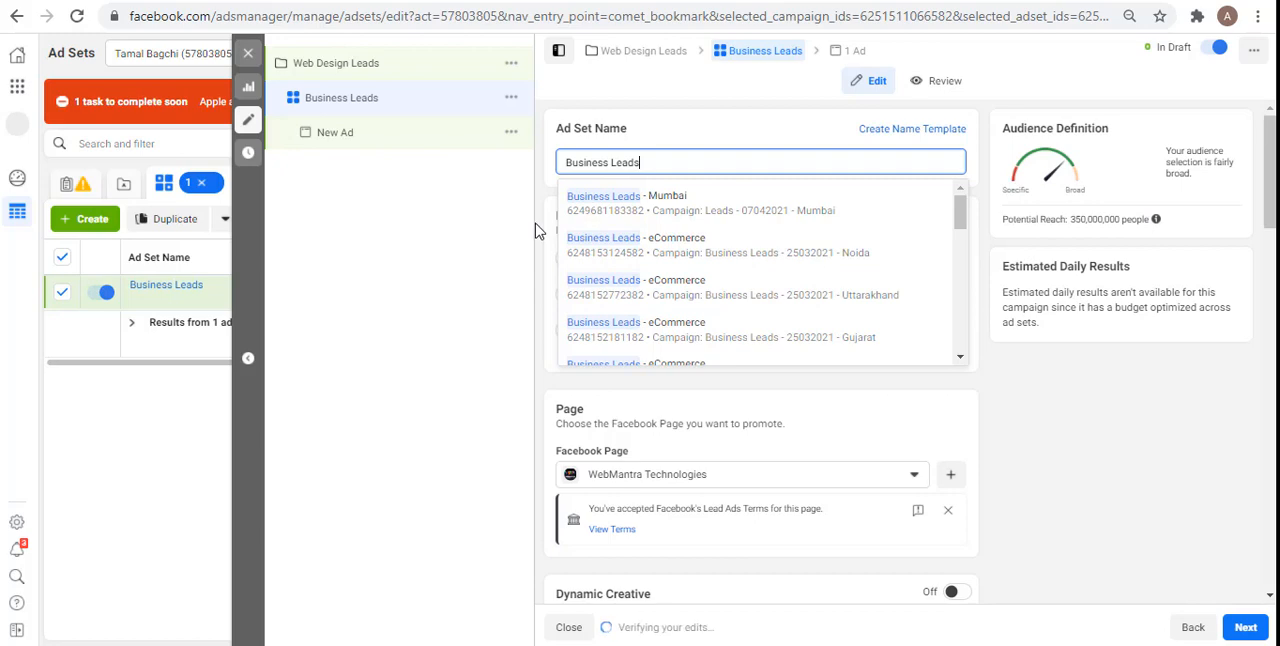
left_click(551, 250)
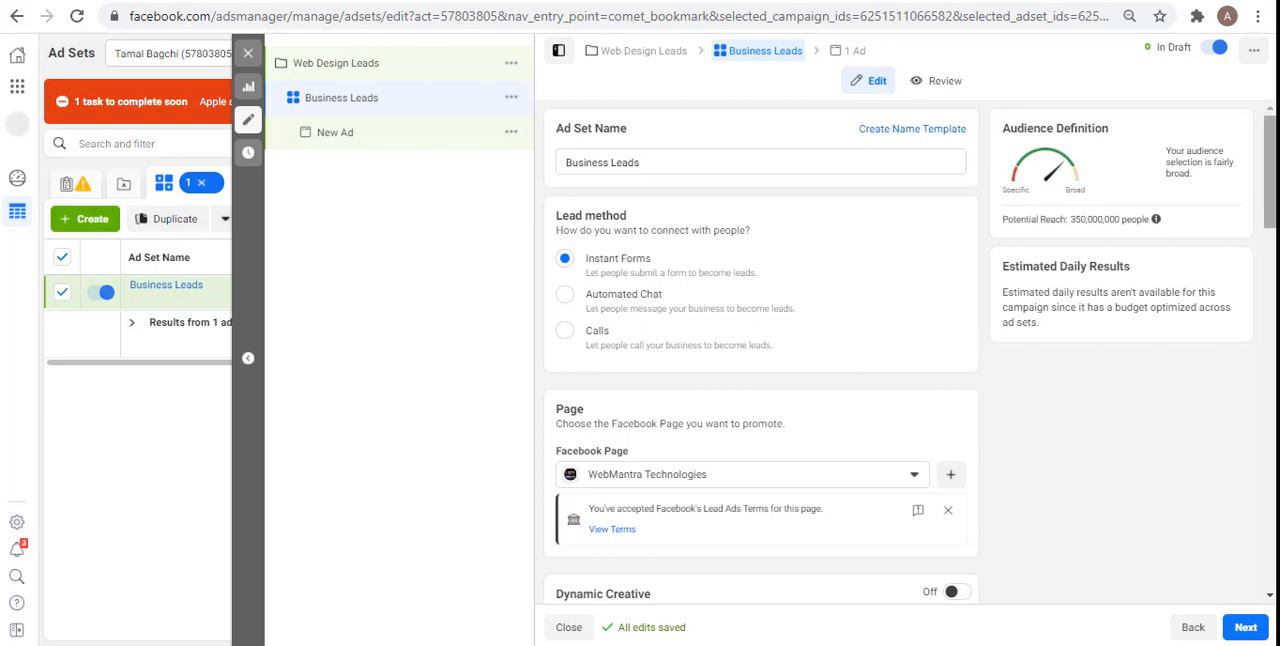
right_click(988, 246)
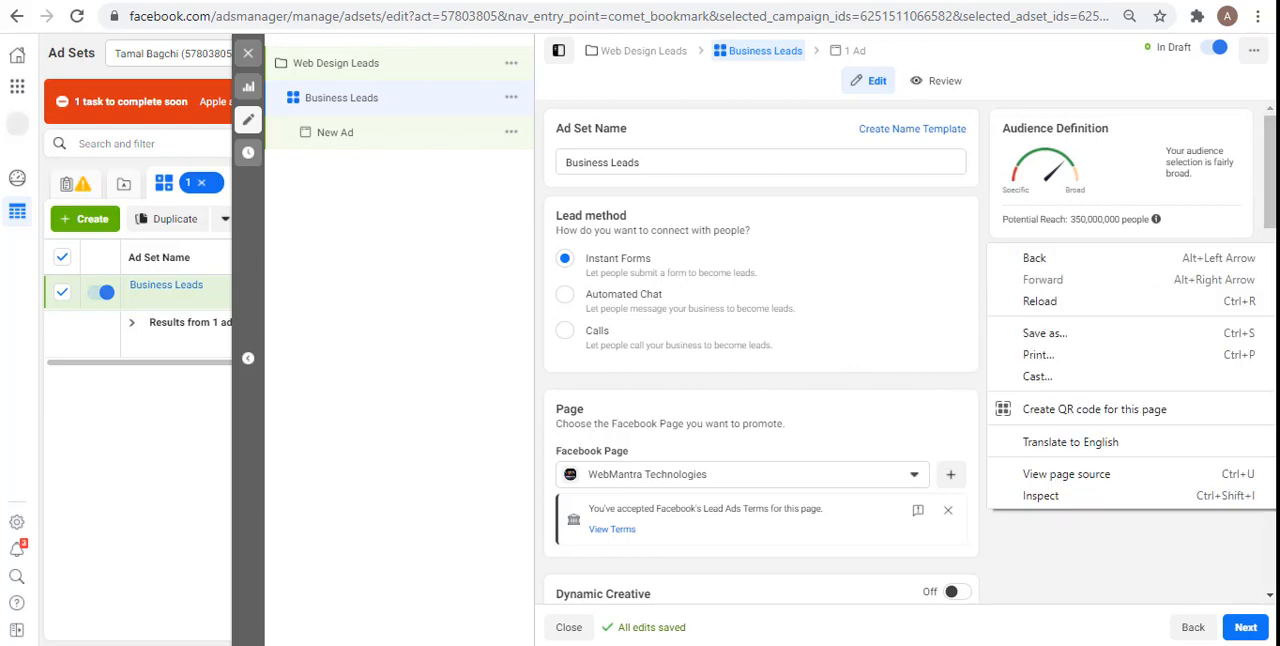
left_click(546, 312)
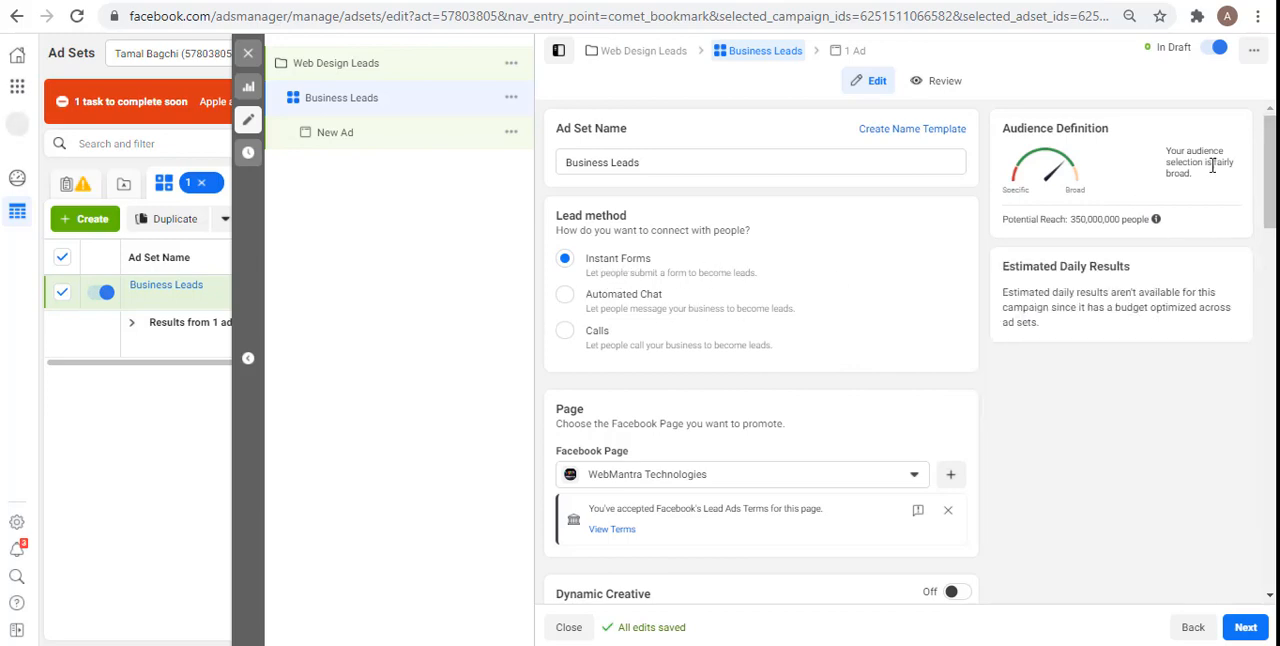
Step: View the Lead Ads Terms for the WebMantra Technologies page, checking their acceptance status, and return to the ad set
left_click_drag(1273, 206, 1275, 267)
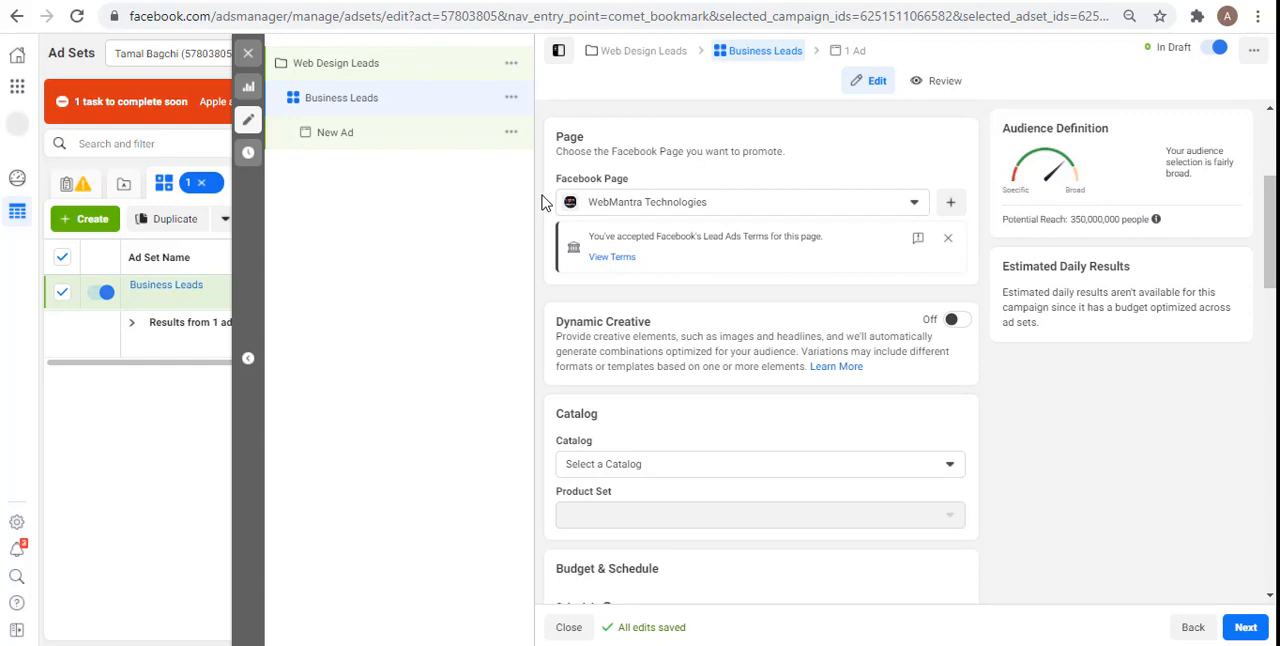
left_click(612, 257)
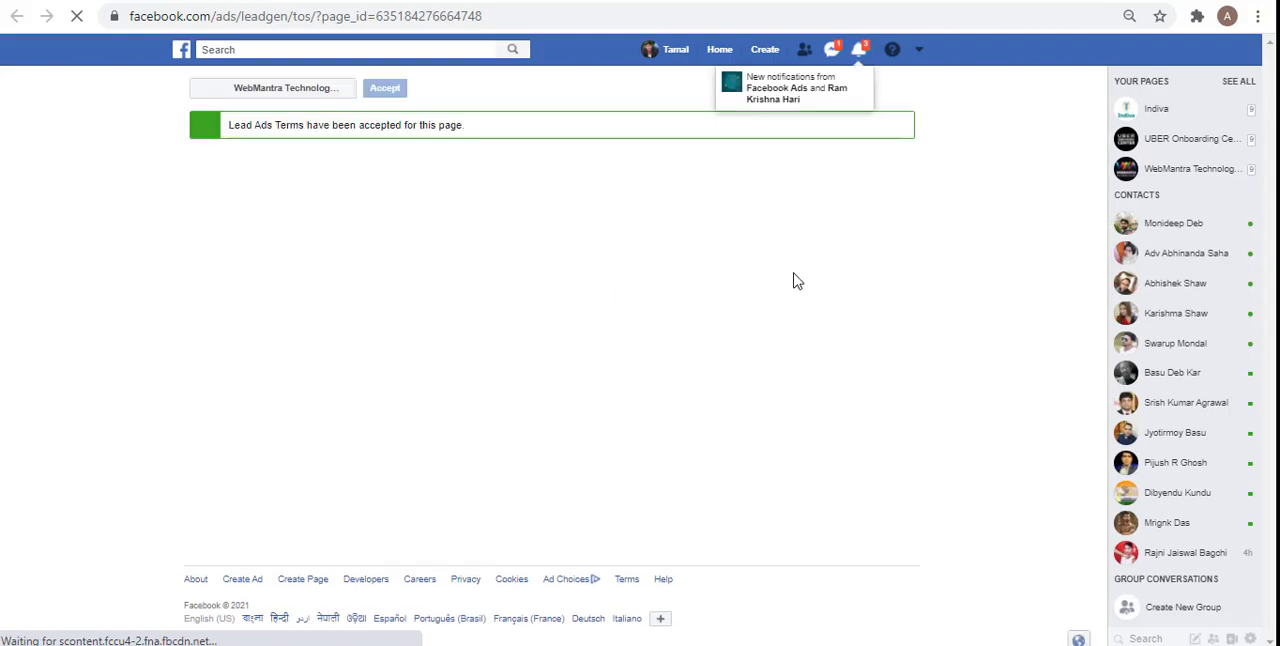
triple_click(419, 128)
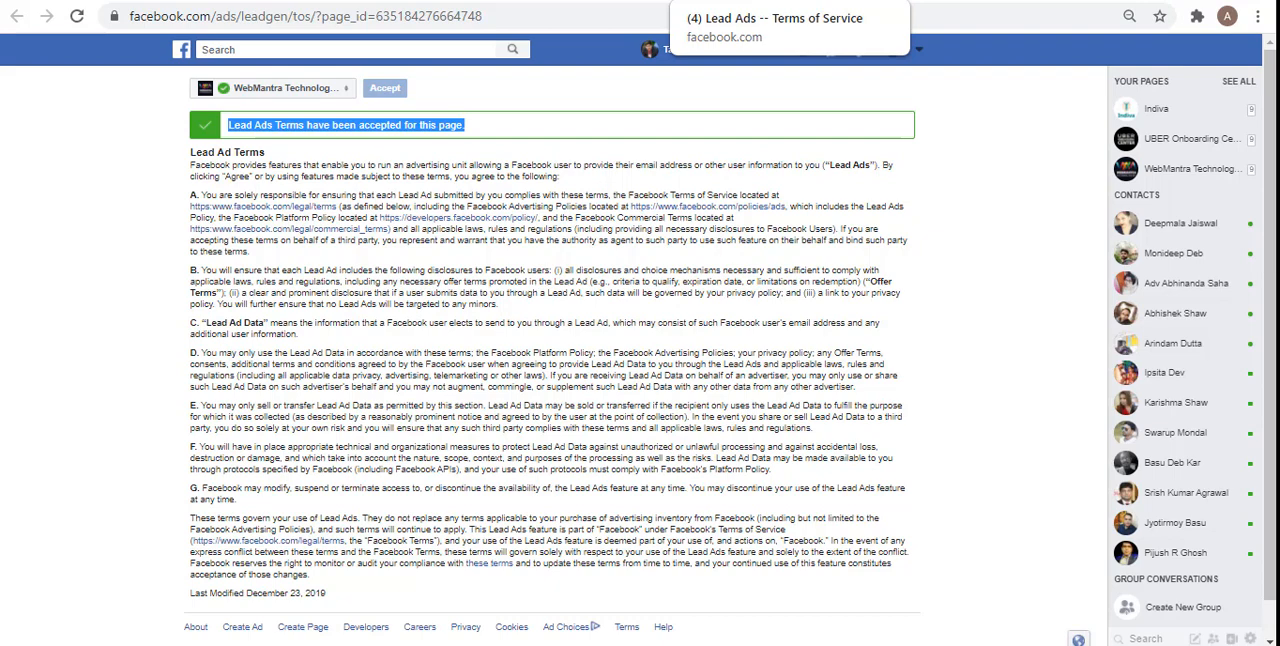
left_click(610, 1)
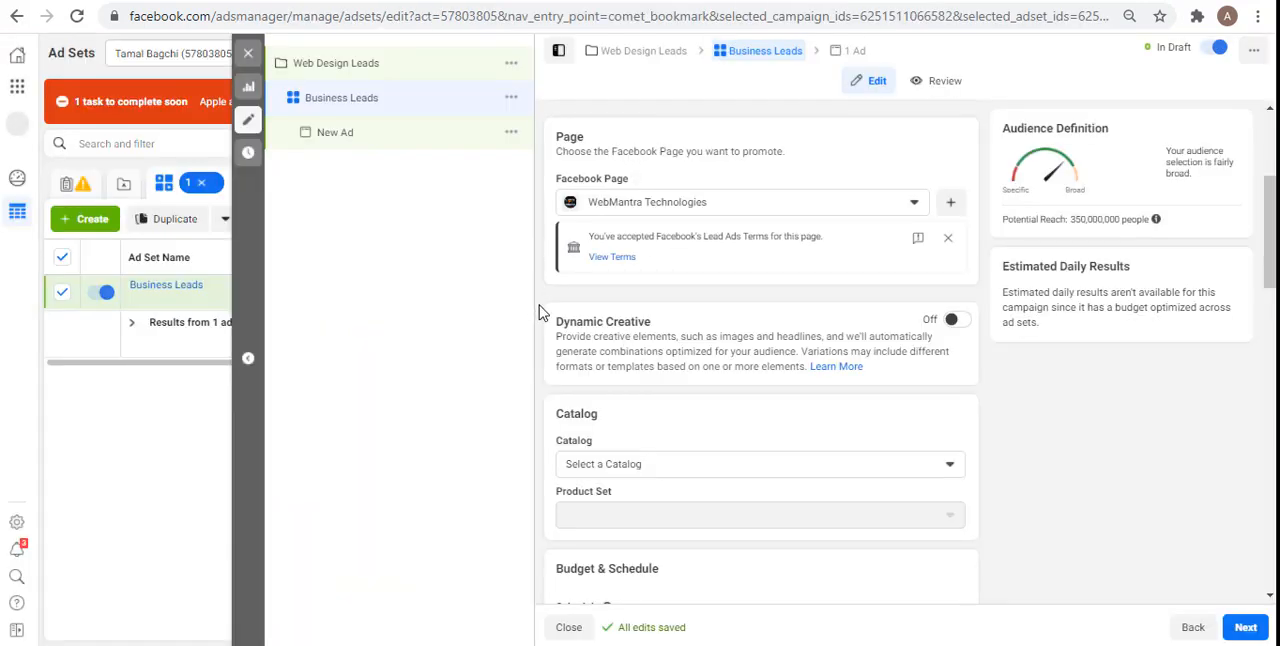
Step: Schedule the ad set to start on Apr 22, 2021 and end on May 31, 2021
scroll(539, 313, "down", 3)
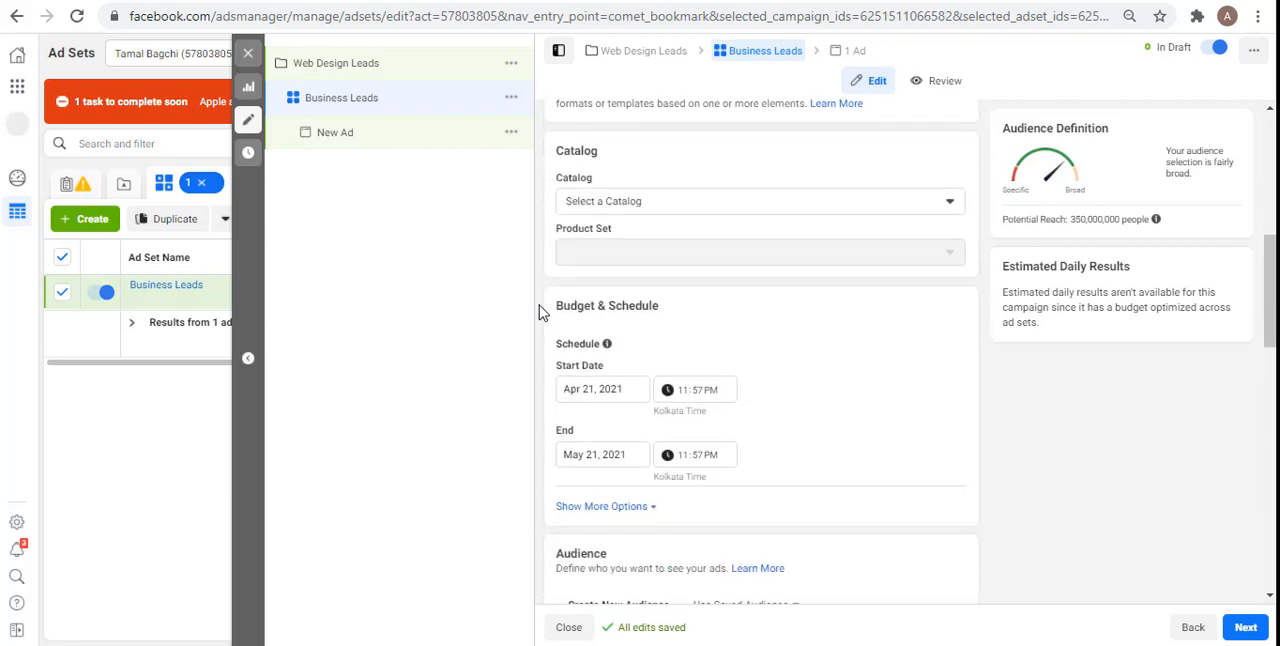
scroll(539, 313, "down", 3)
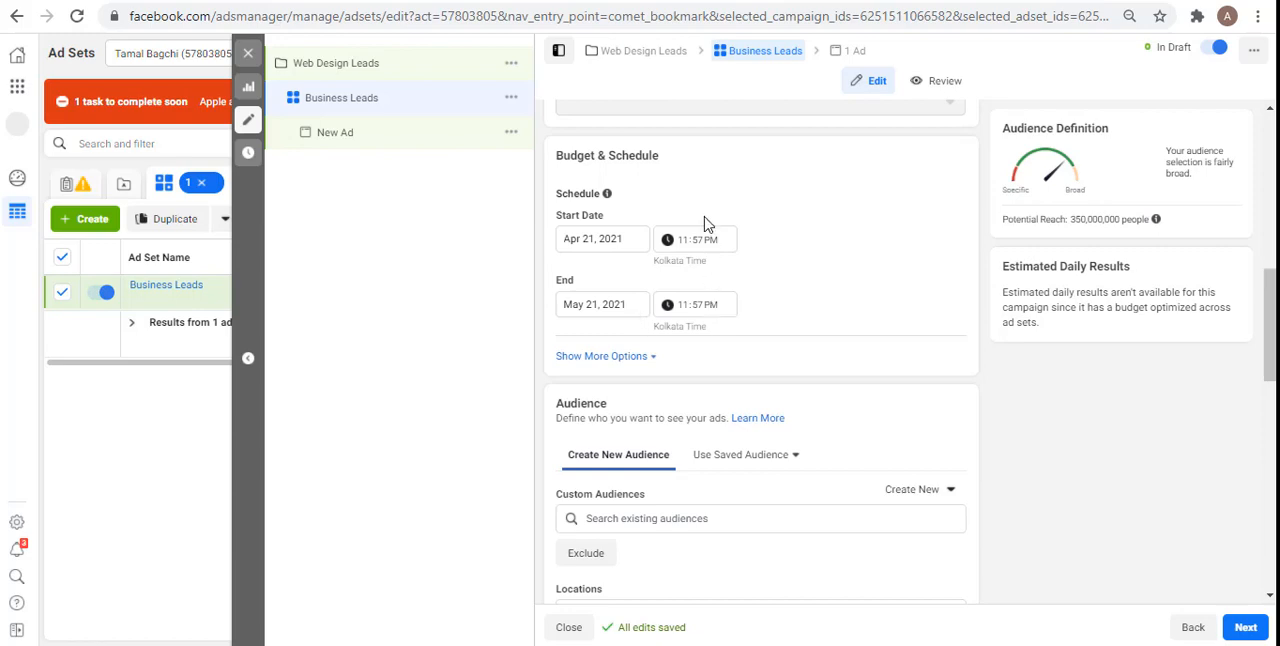
left_click(601, 239)
left_click(673, 376)
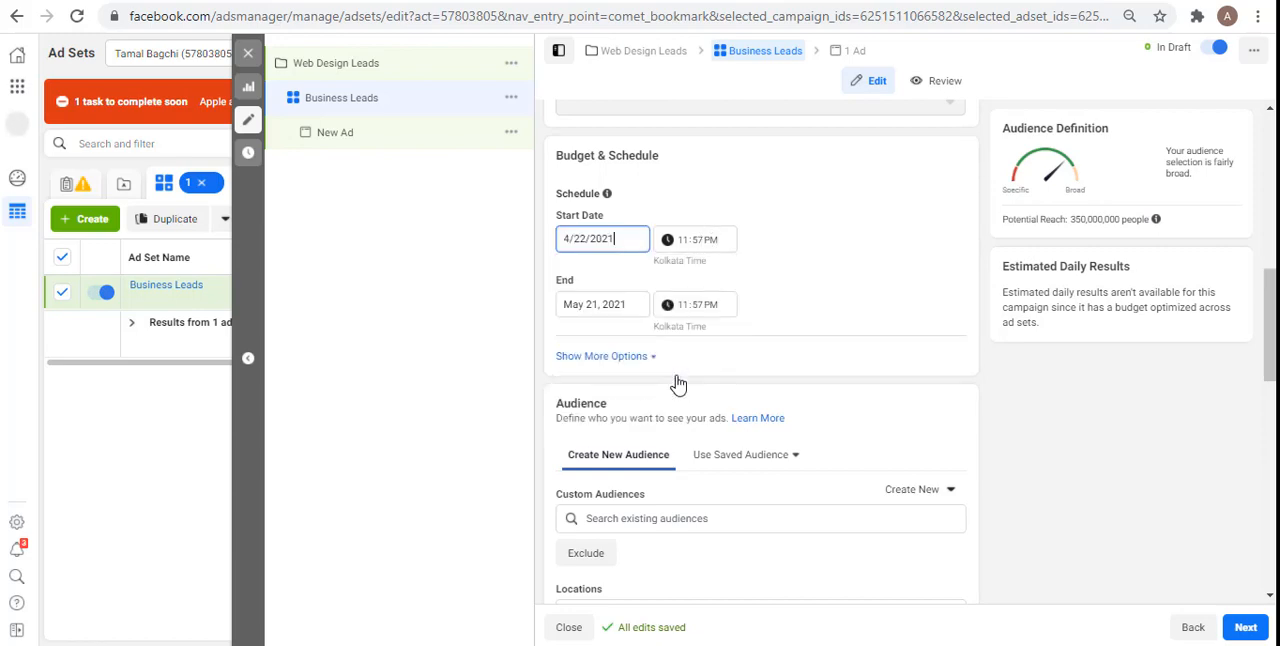
left_click(604, 311)
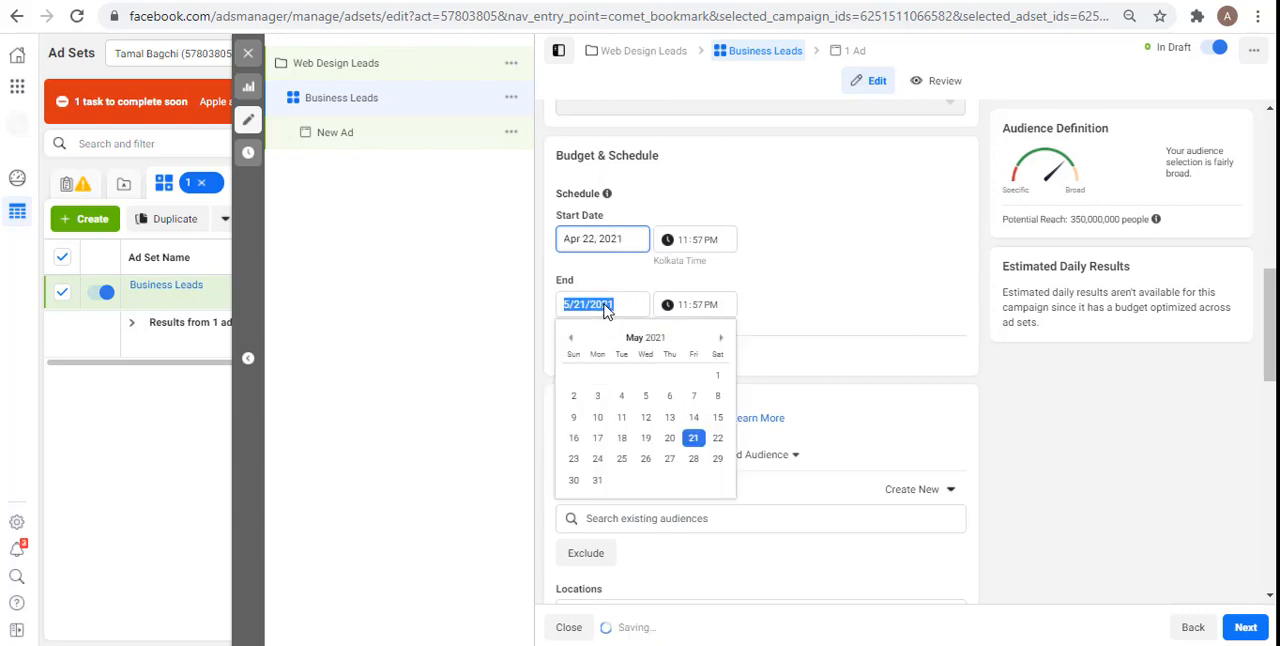
left_click(597, 481)
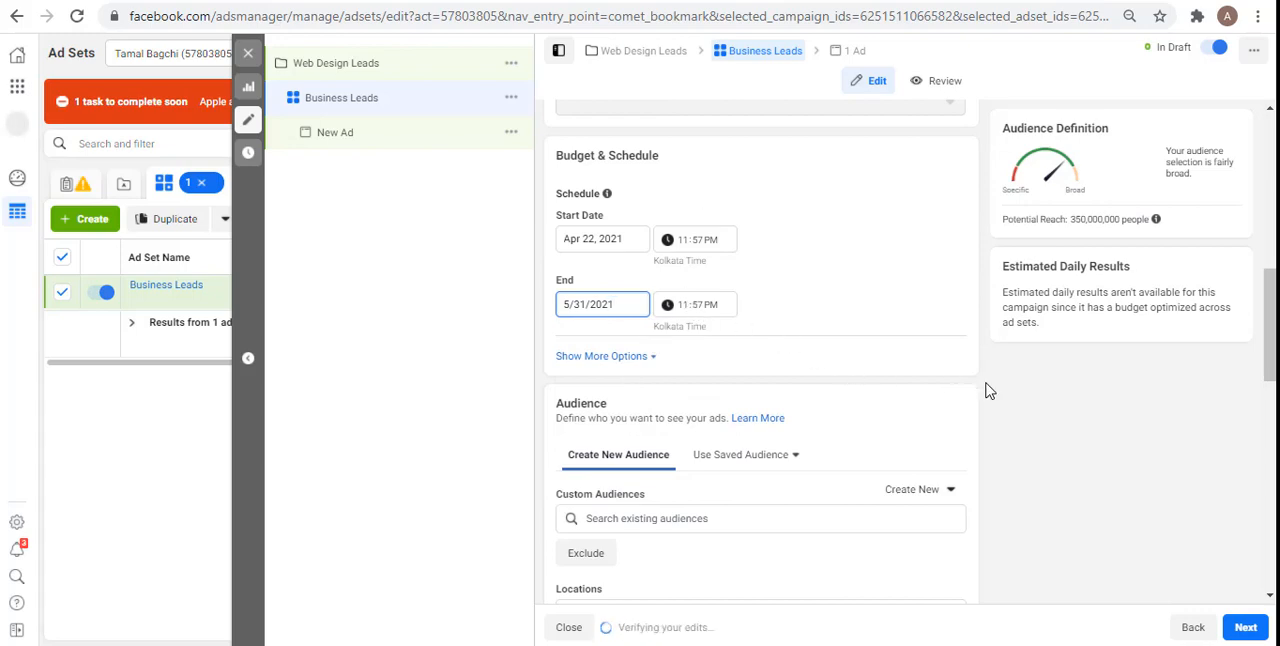
Step: Replace India with Mumbai, Maharashtra as the audience's targeted location
scroll(986, 390, "down", 3)
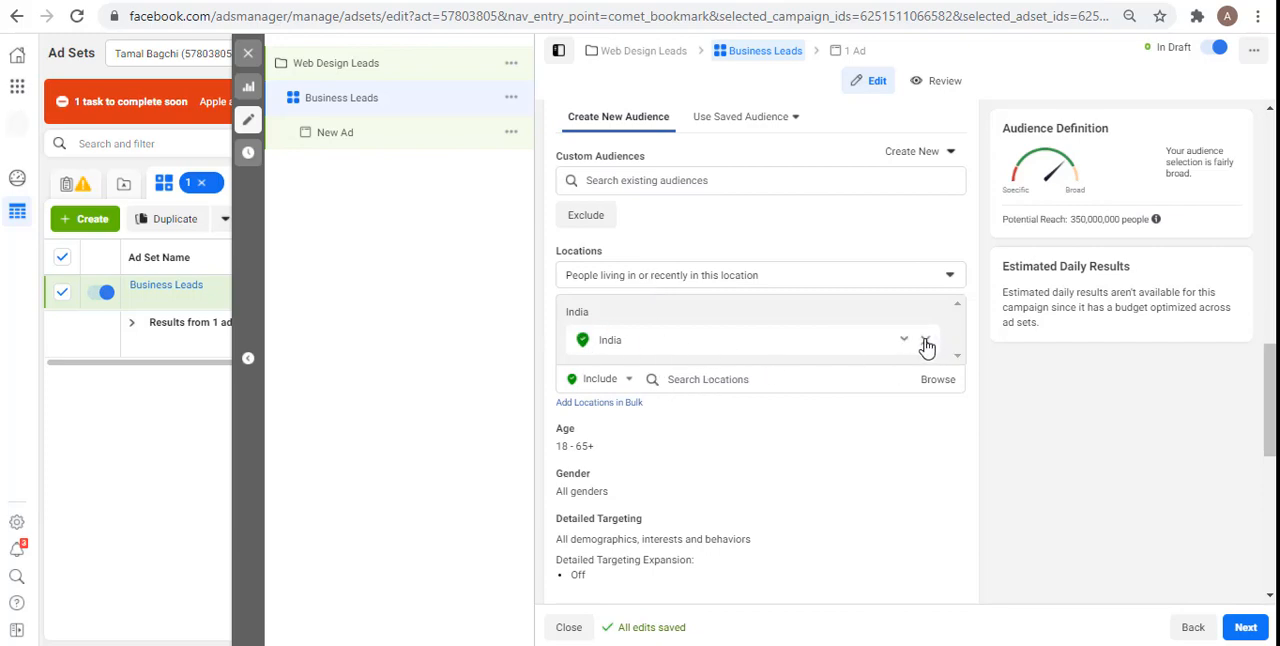
left_click(926, 344)
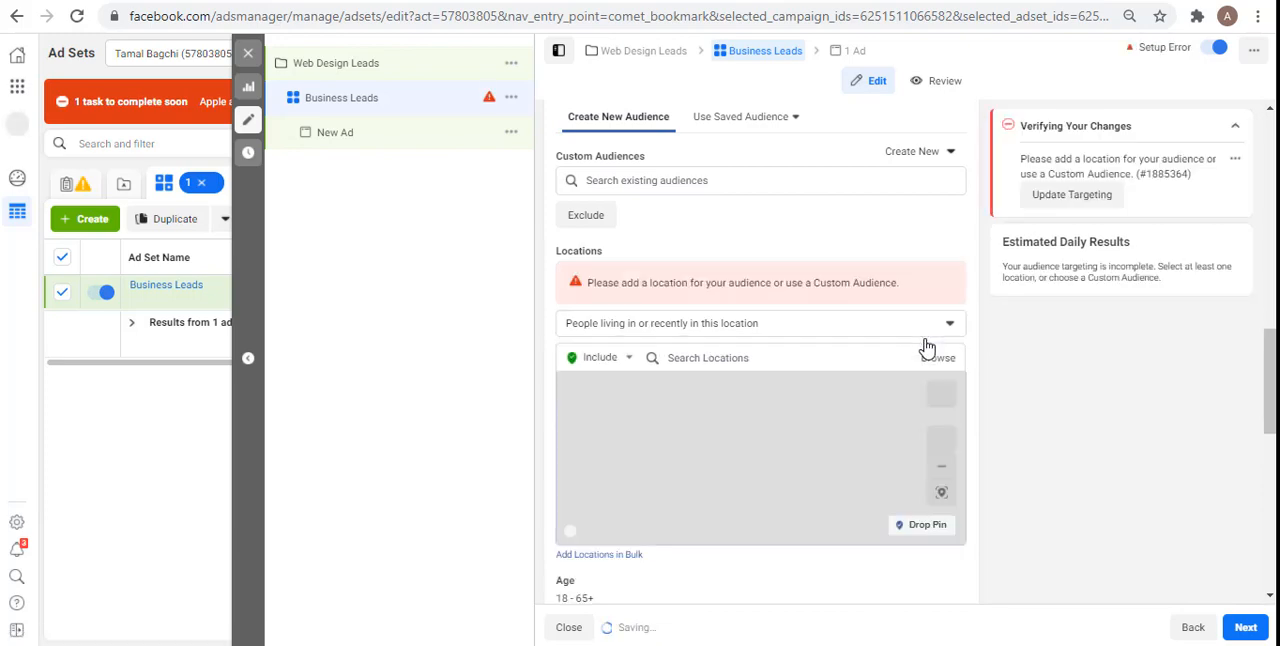
left_click(705, 357)
type("mumbai")
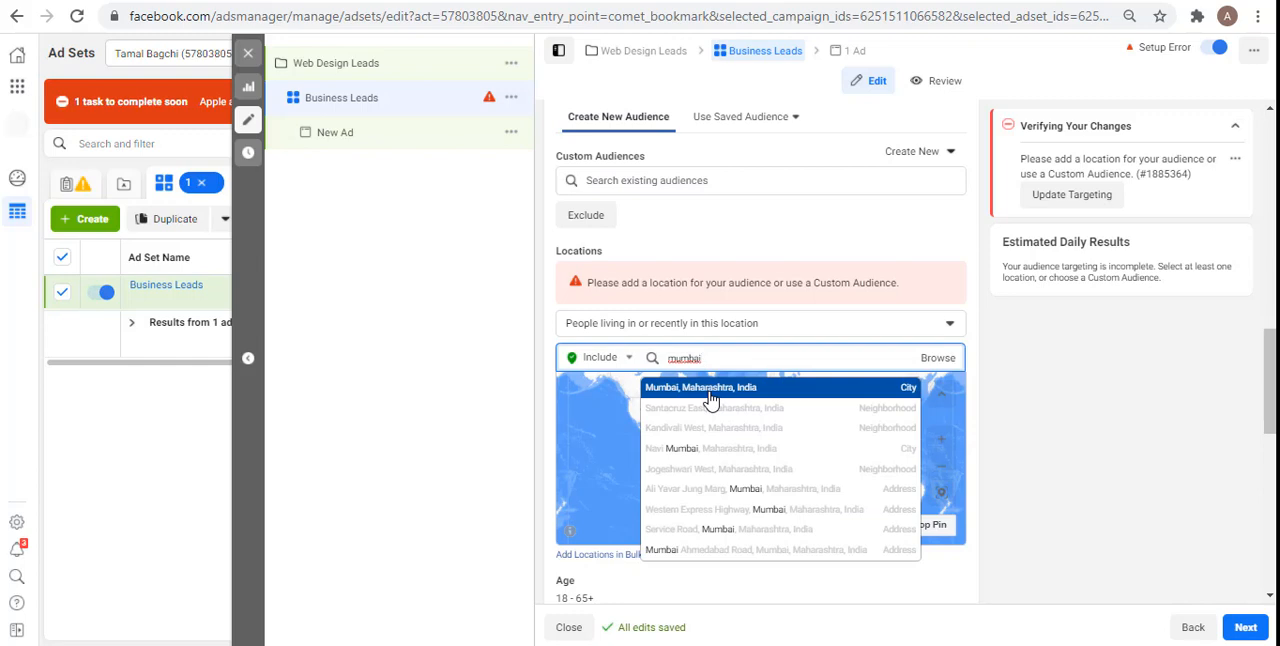
left_click(708, 392)
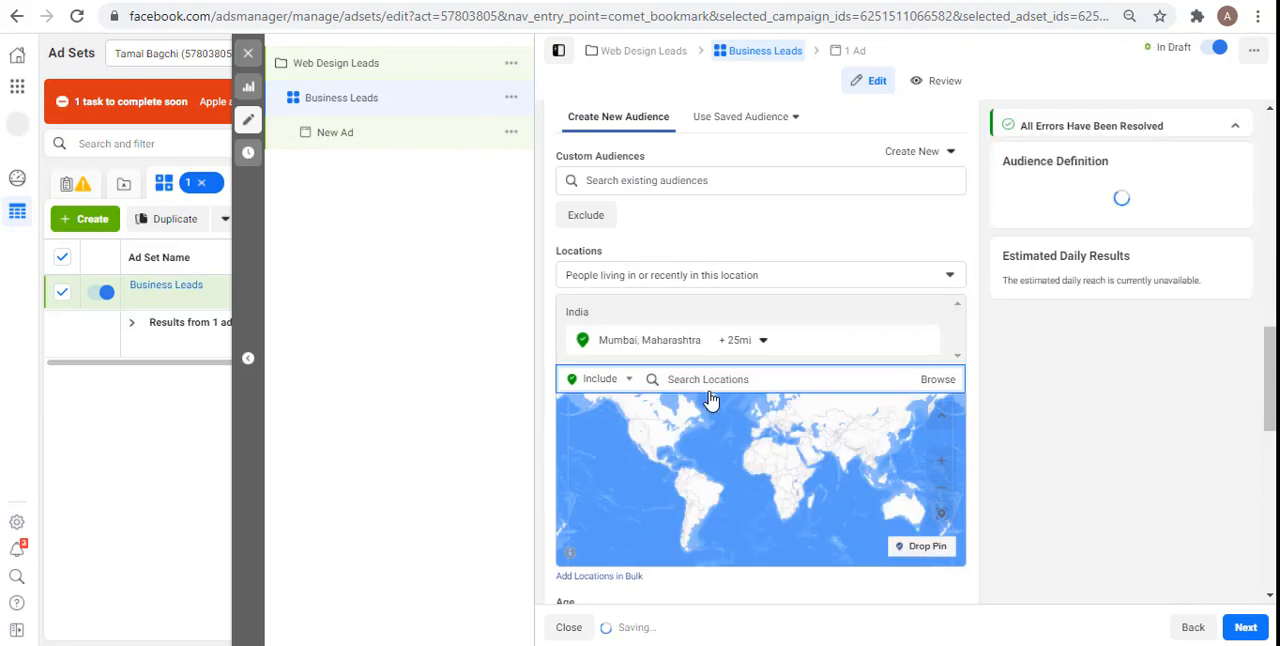
Step: Set the targeting radius around Mumbai to 15 mi
left_click(749, 340)
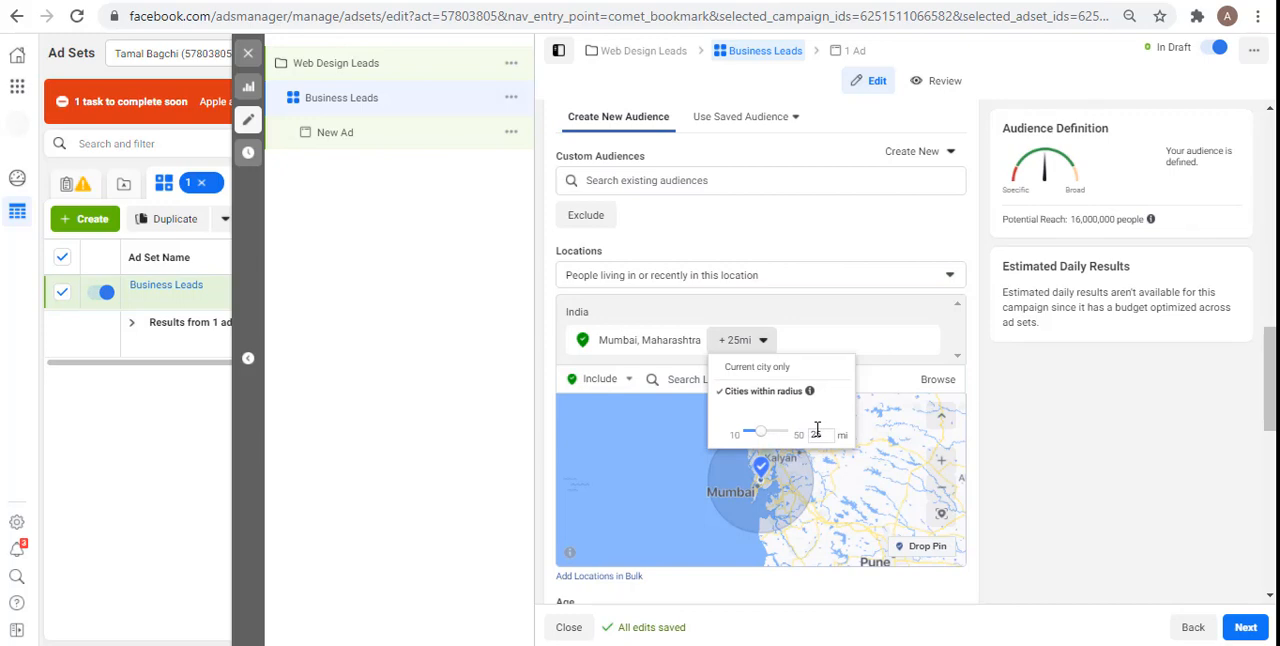
double_click(817, 430)
type("1")
key("Return")
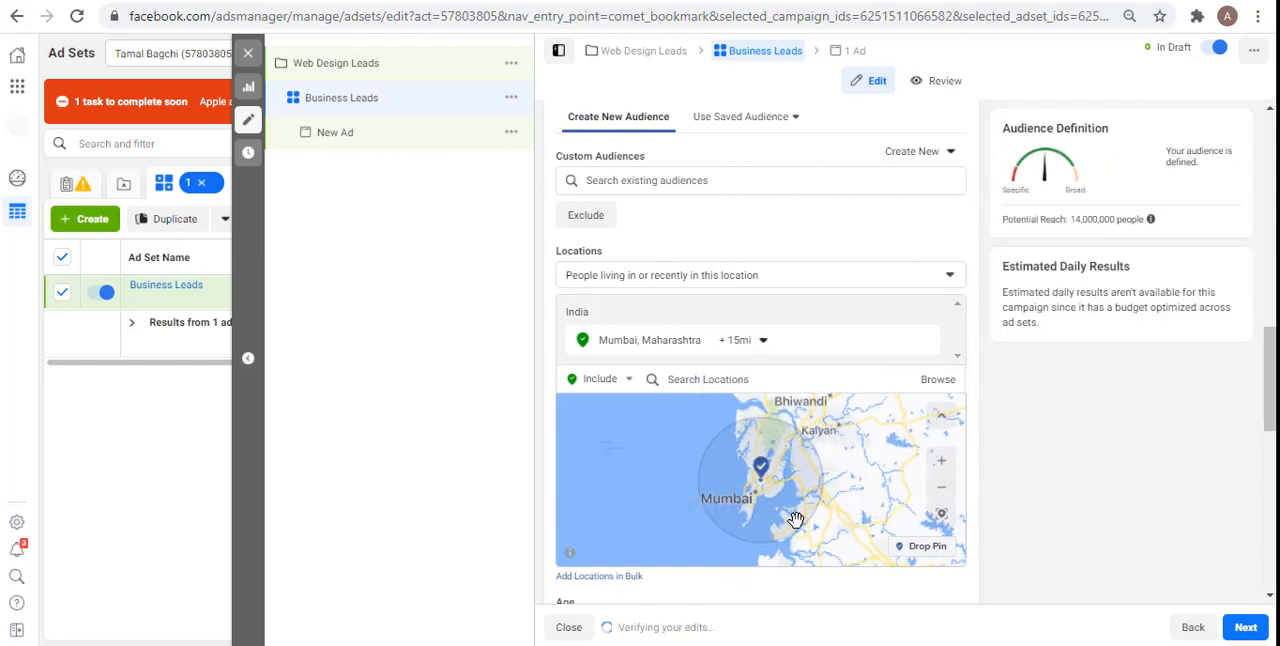
Step: Add the city Delhi, Delhi, India to the audience's targeted locations with a radius of 15 mi
left_click(717, 381)
type("delhi")
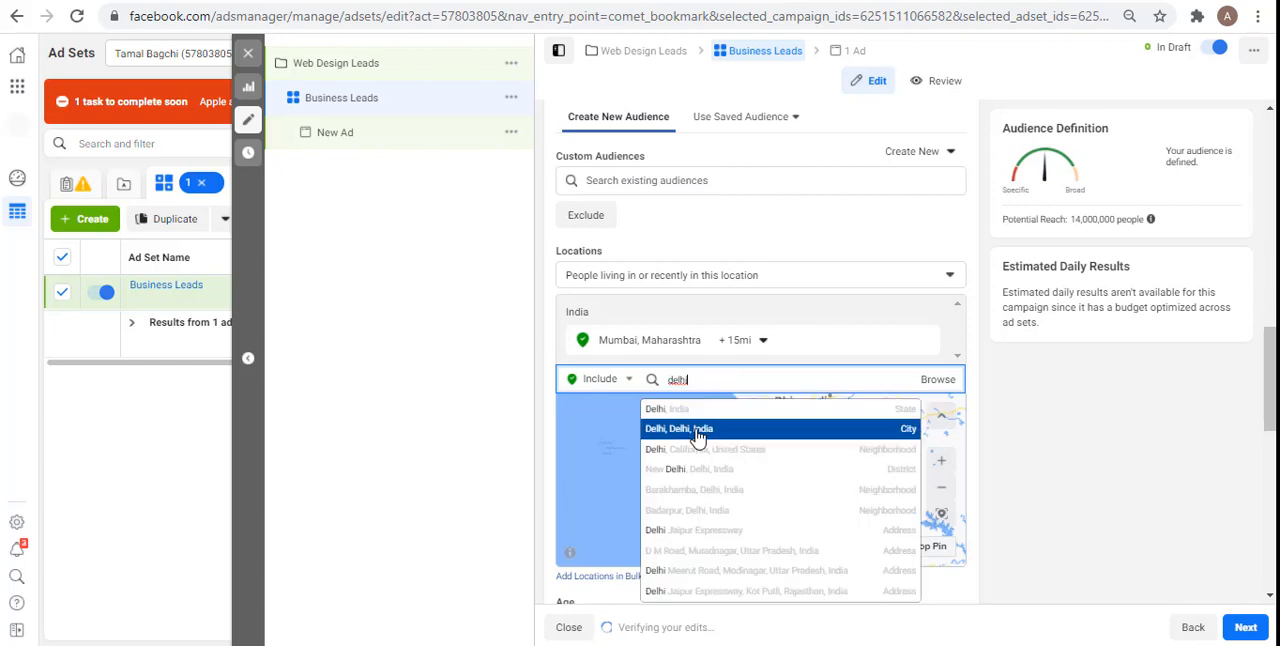
left_click(697, 437)
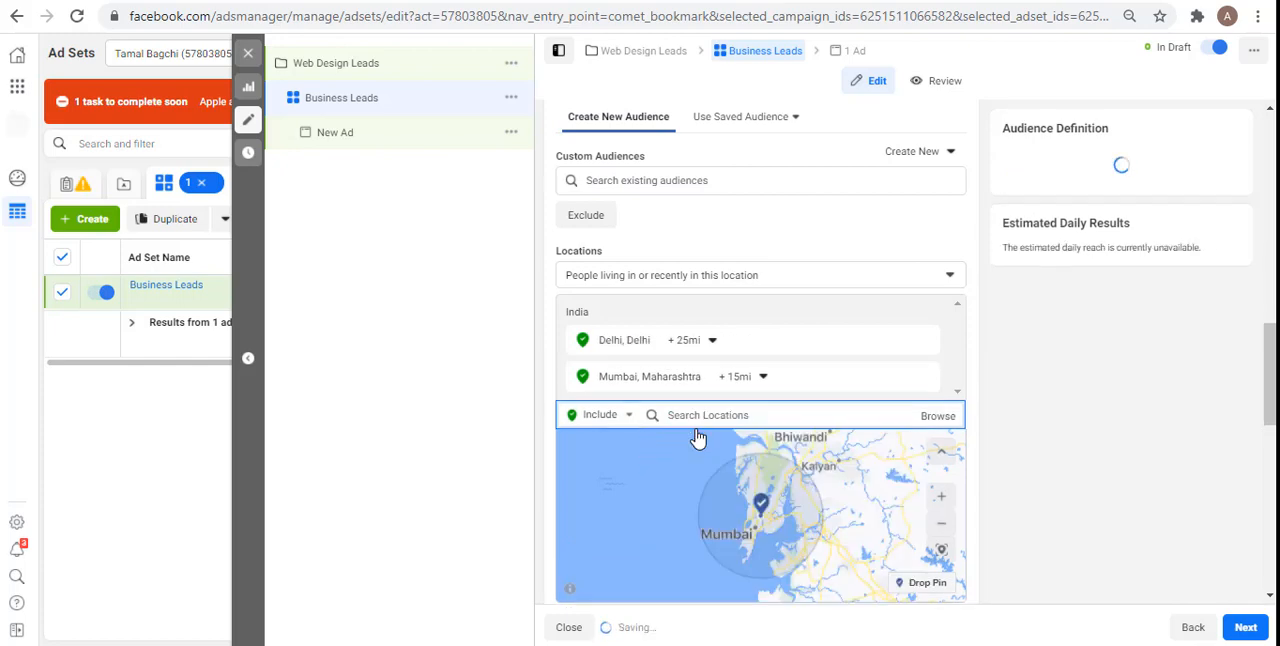
left_click(690, 340)
double_click(781, 430)
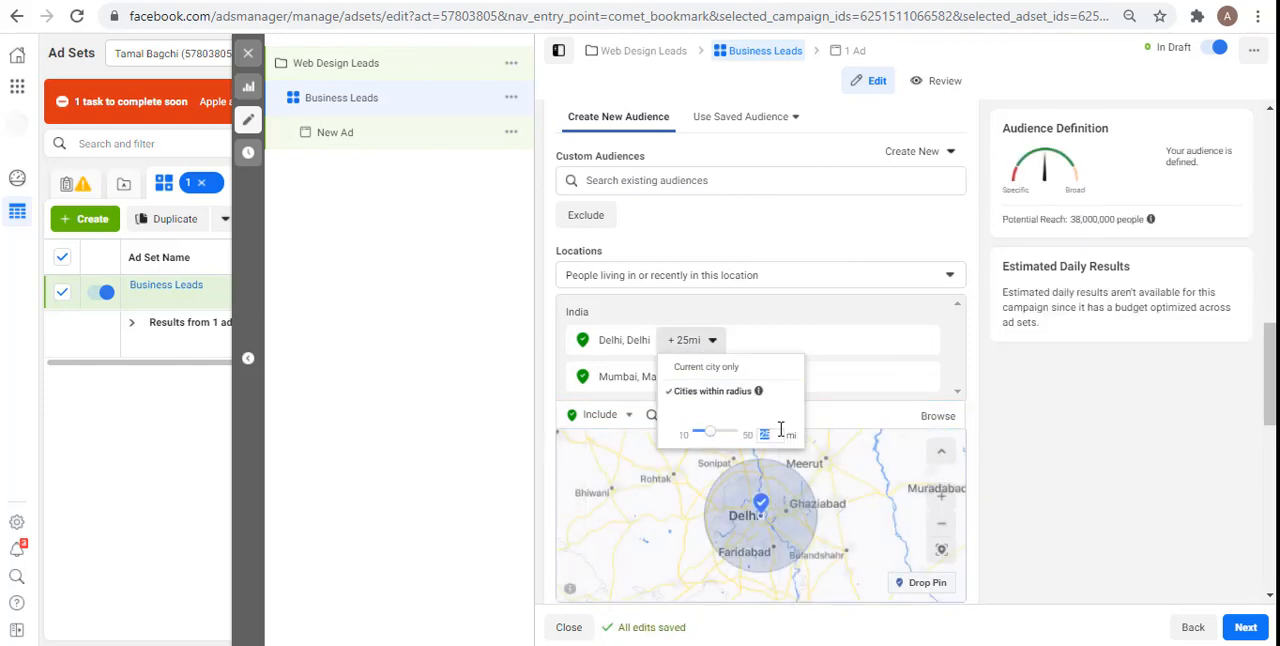
type("15")
left_click(1023, 423)
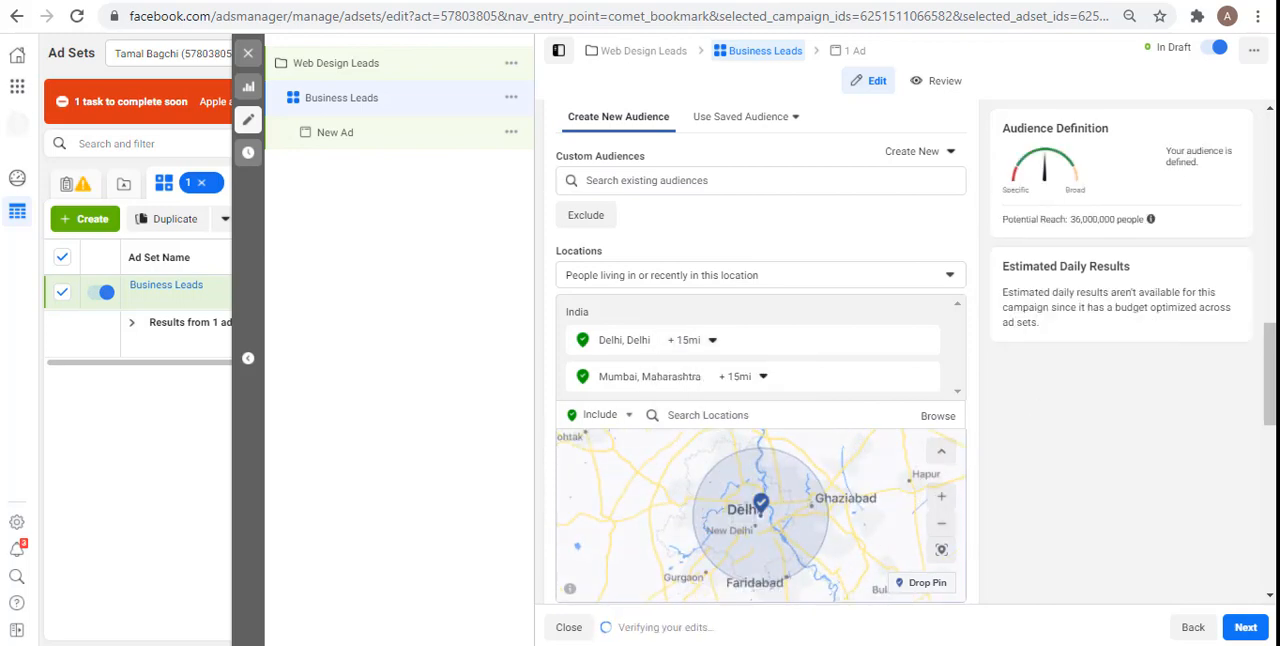
Step: Set the audience's age range to 22 through 40
scroll(675, 313, "down", 3)
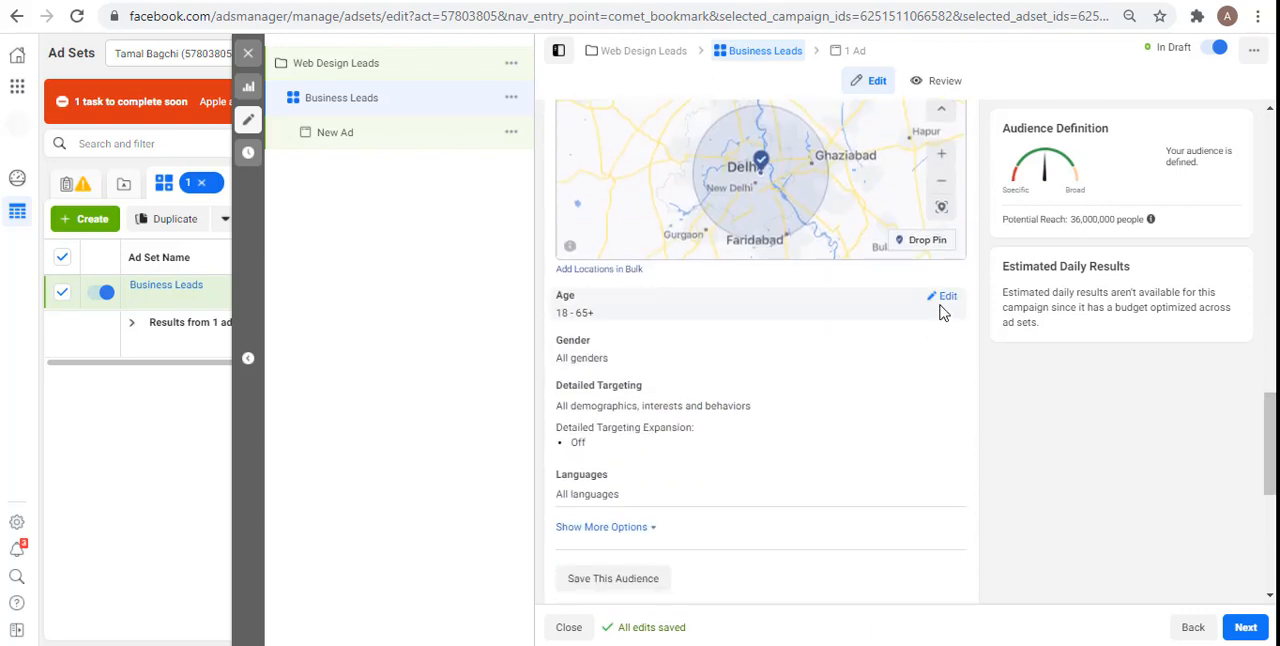
left_click(945, 299)
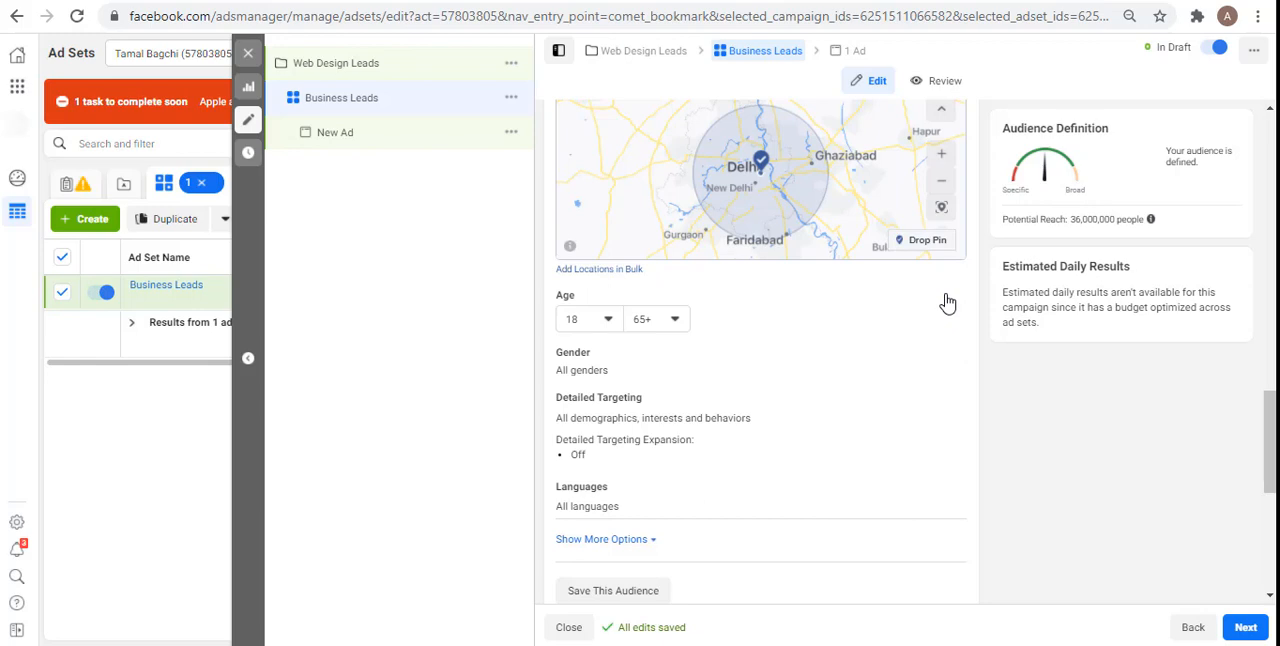
left_click(572, 320)
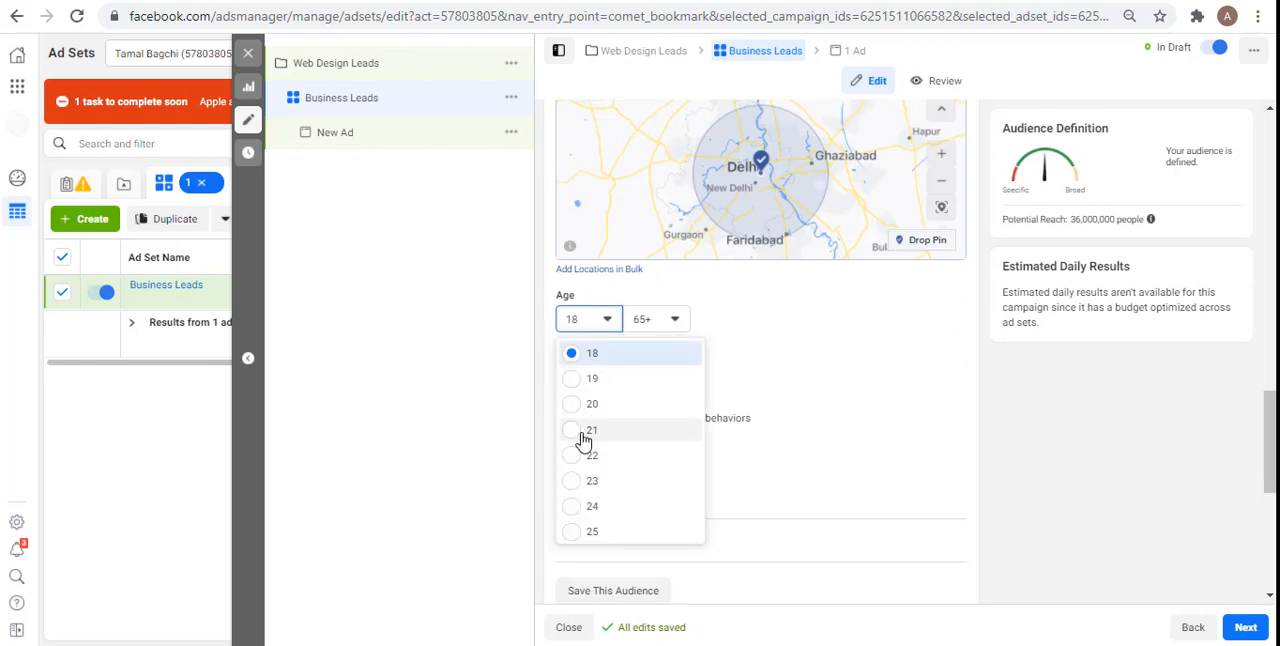
left_click(590, 460)
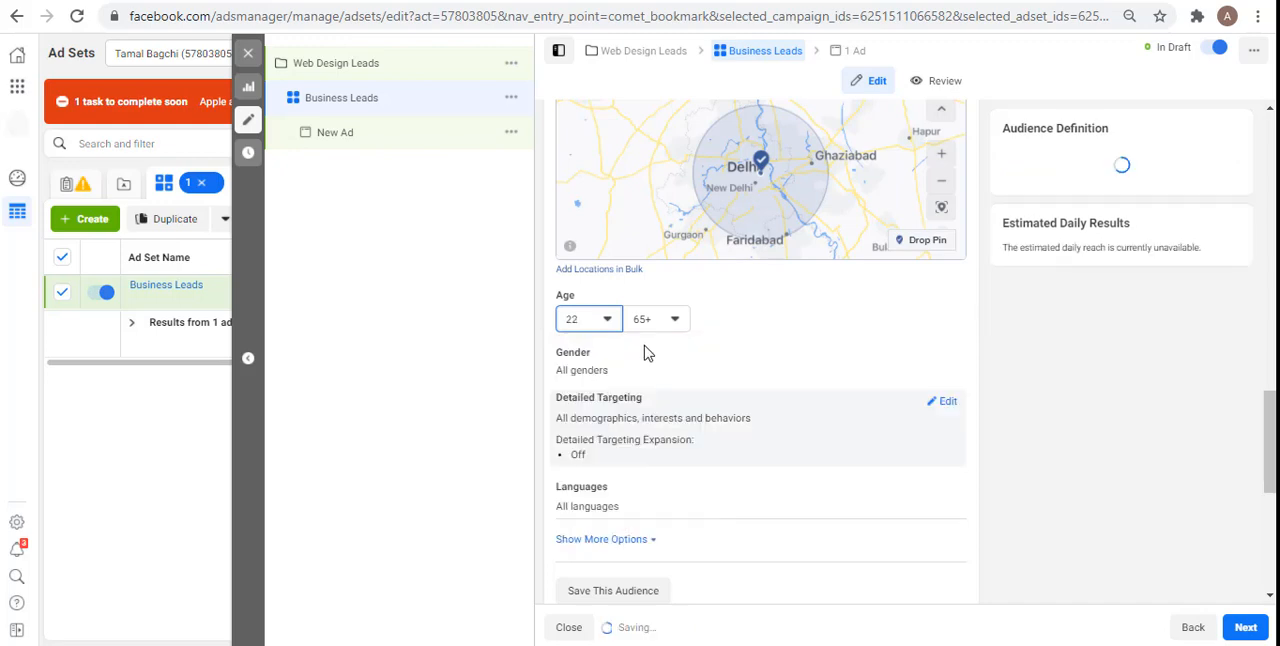
left_click(669, 320)
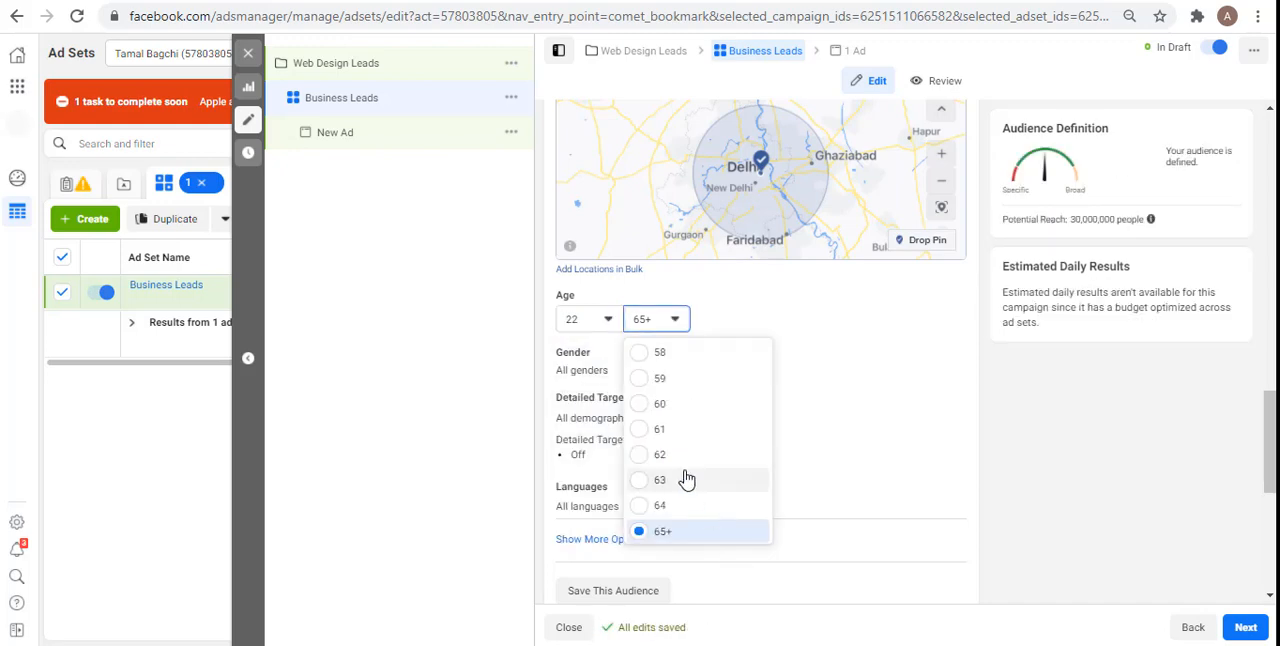
key("Up")
key("Up")
key("Up")
key("Up")
key("Up")
key("Up")
key("Up")
key("Up")
key("Up")
key("Up")
key("Up")
key("Up")
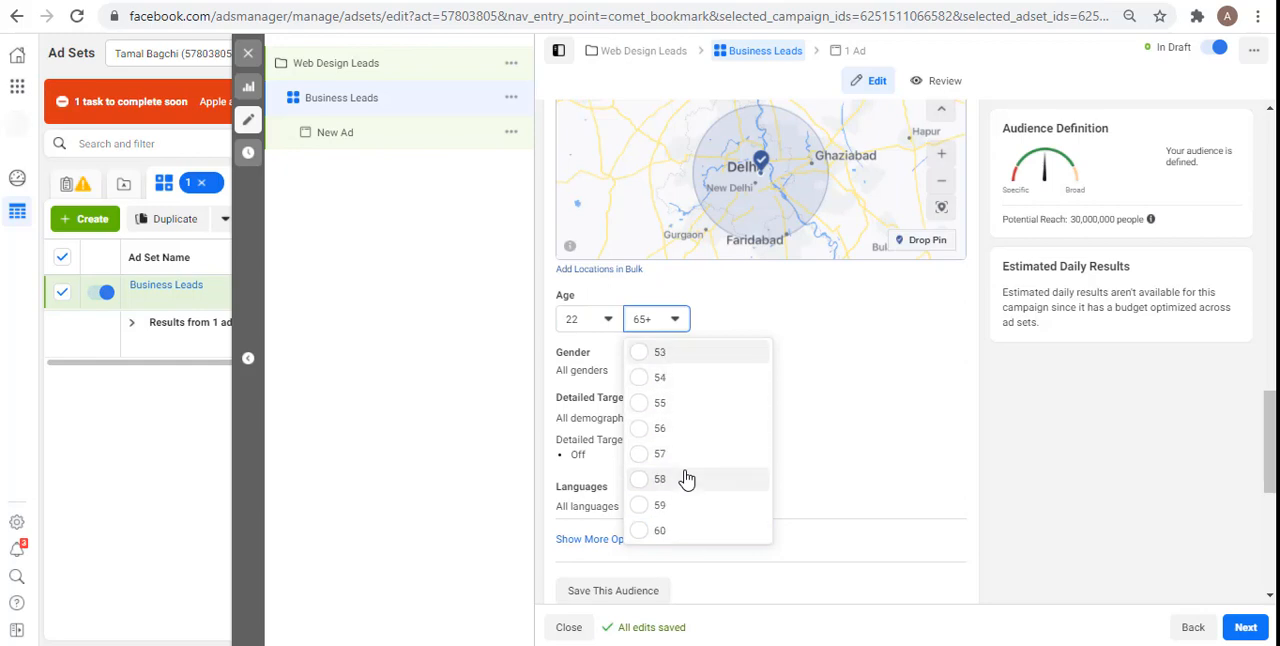
key("Up")
key("Up")
key("Up")
key("Up")
key("Up")
key("Up")
key("Up")
key("Up")
key("Up")
key("Up")
key("Up")
key("Up")
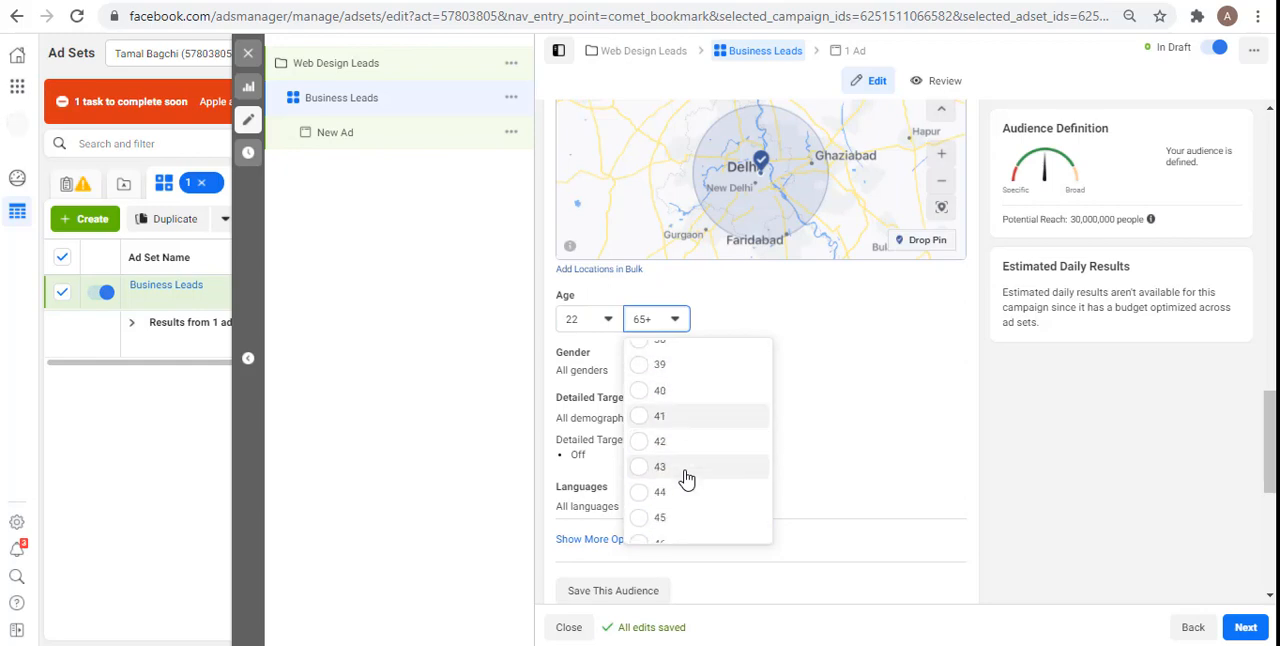
key("Up")
key("Up")
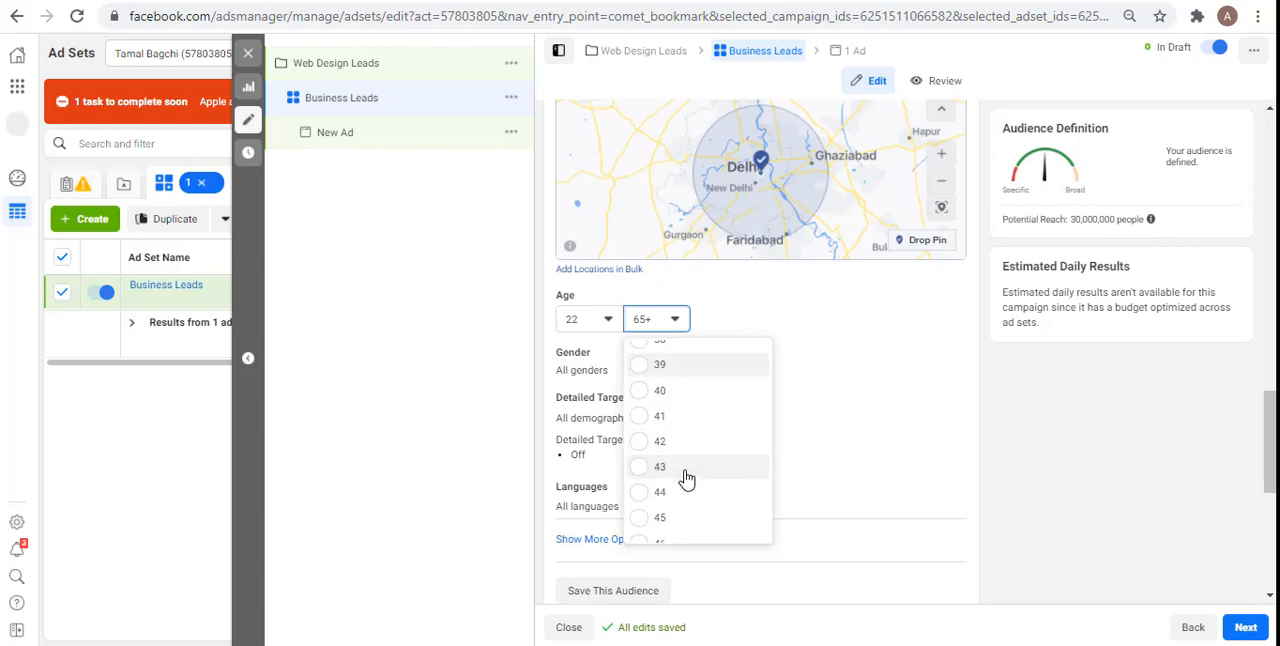
left_click(681, 401)
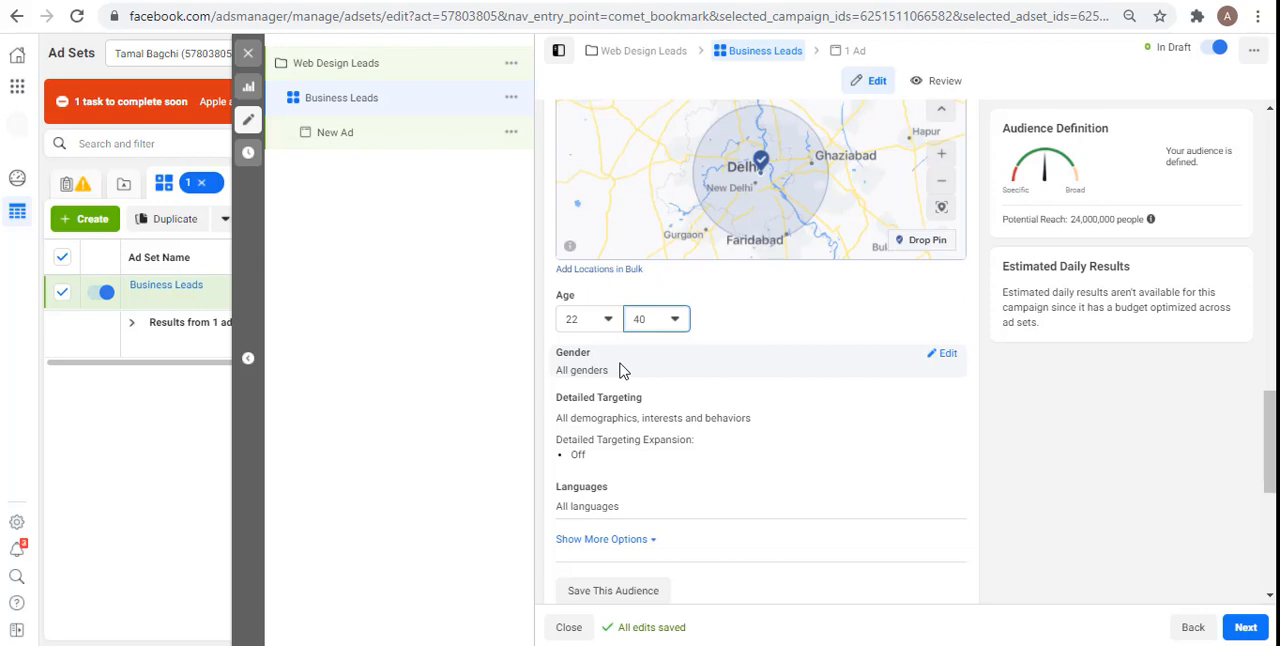
Step: Open the audience's gender options for editing and add English (All) and Hindi as its languages
left_click(945, 358)
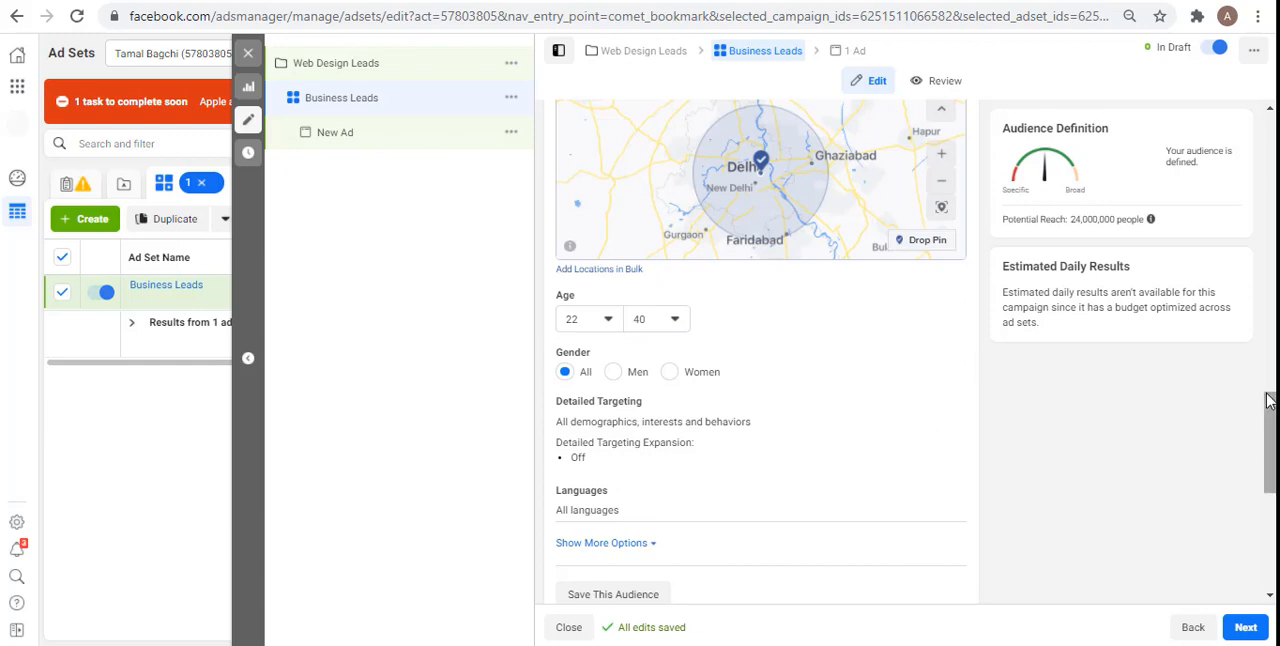
scroll(1270, 445, "down", 2)
left_click_drag(1270, 482, 1270, 489)
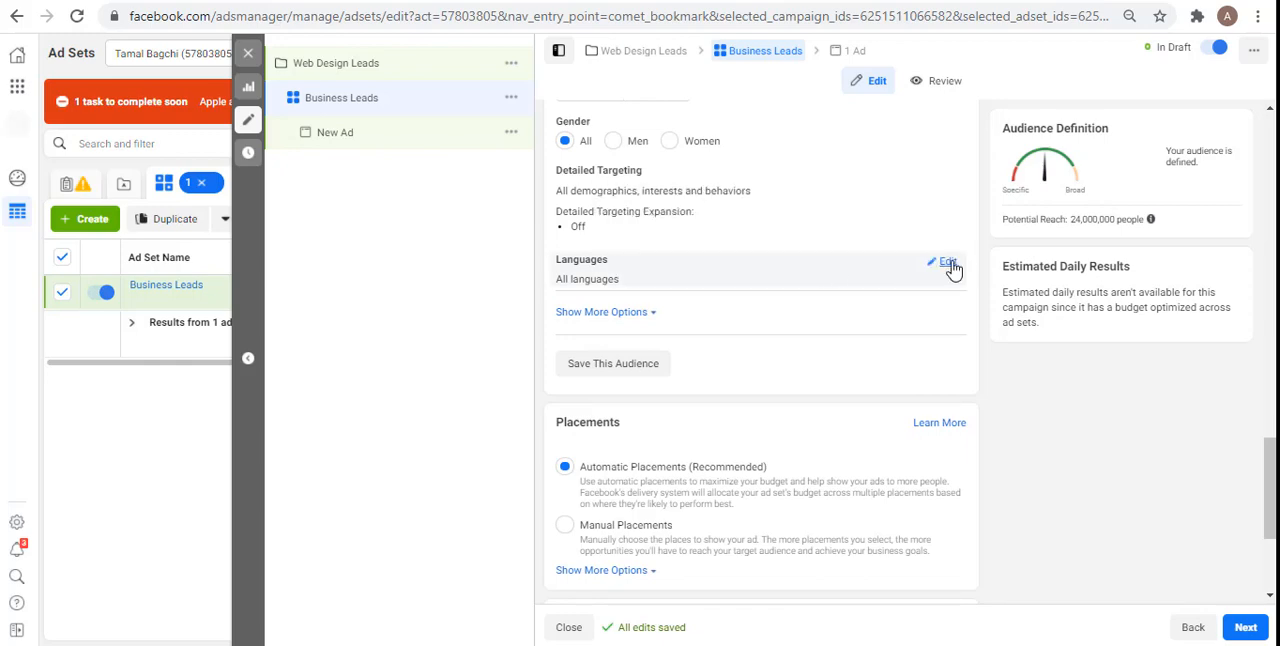
left_click(949, 265)
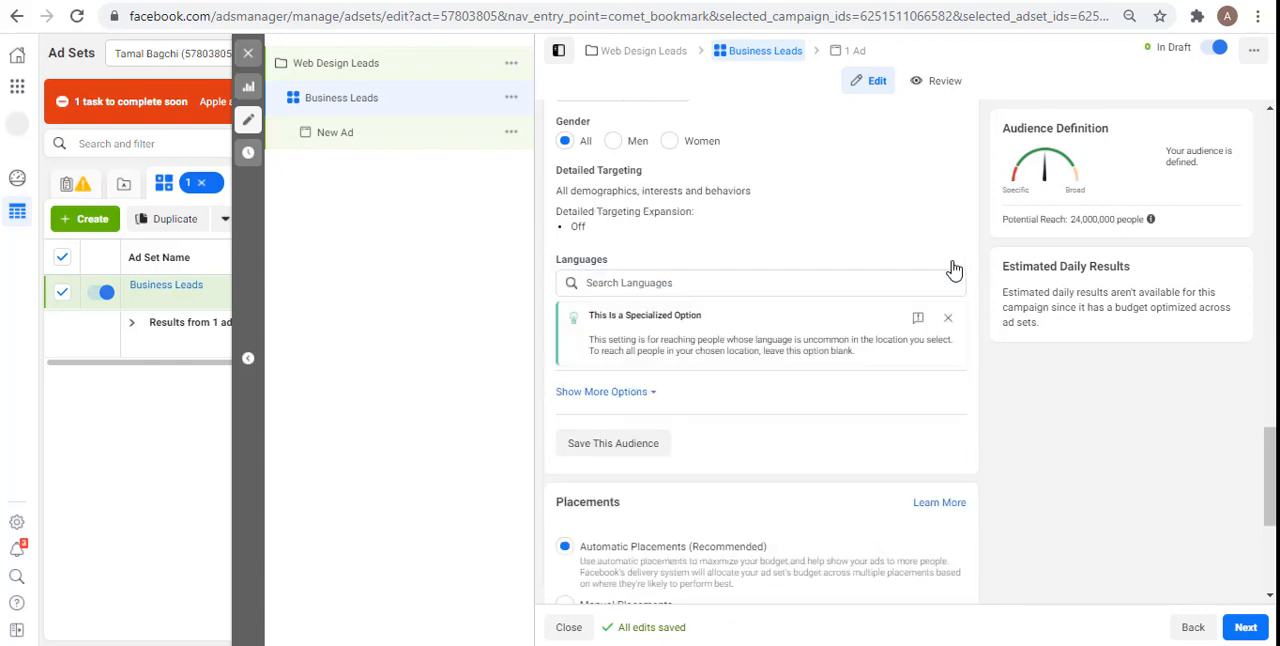
left_click(676, 287)
type("engl")
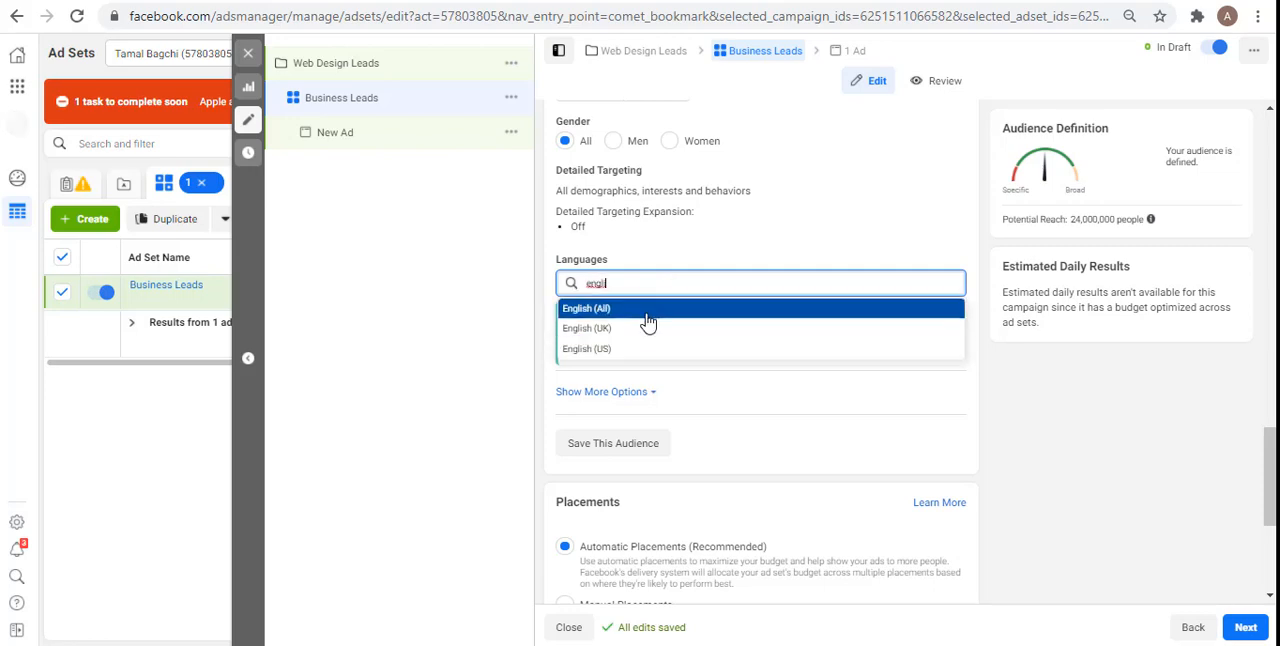
type("i")
left_click(648, 316)
type("hindi")
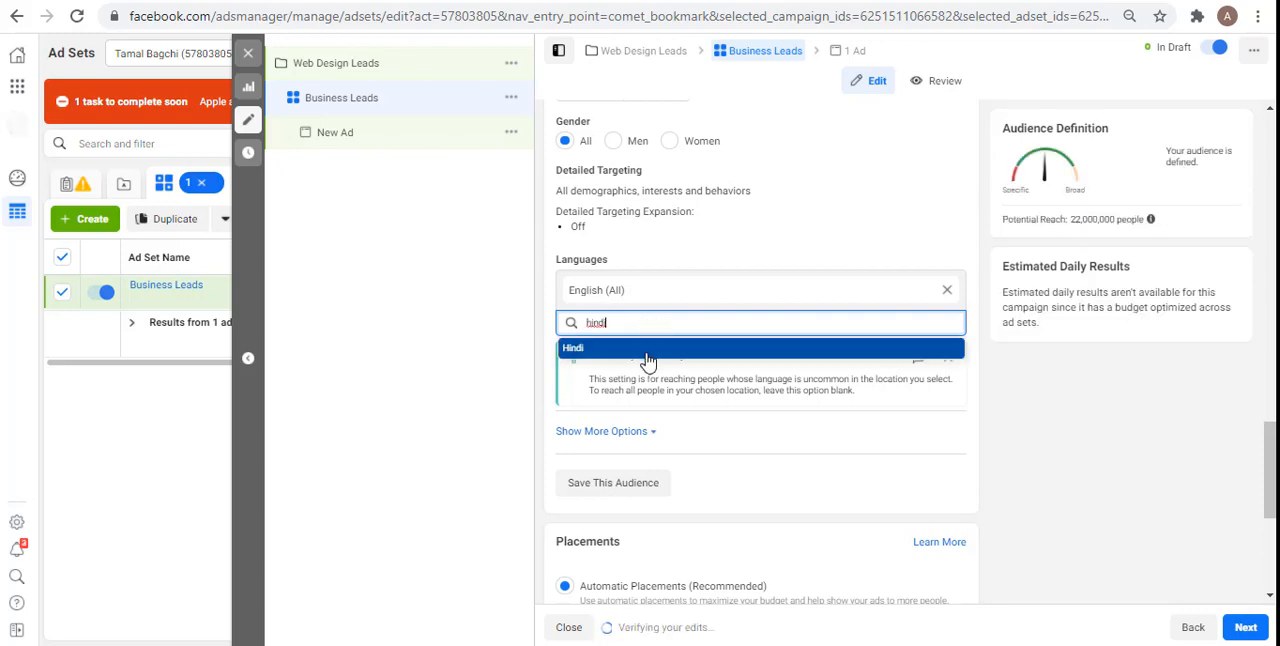
left_click(648, 358)
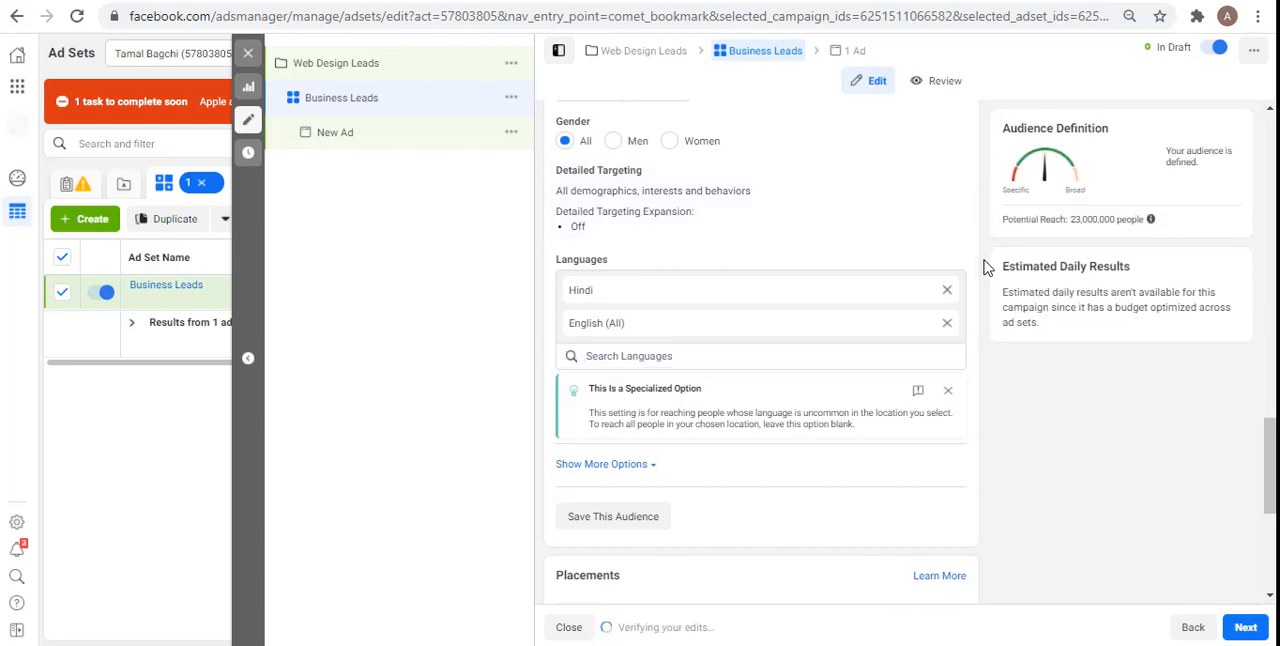
Step: Open detailed targeting for editing and add the Web design interest to the audience
scroll(985, 267, "down", 3)
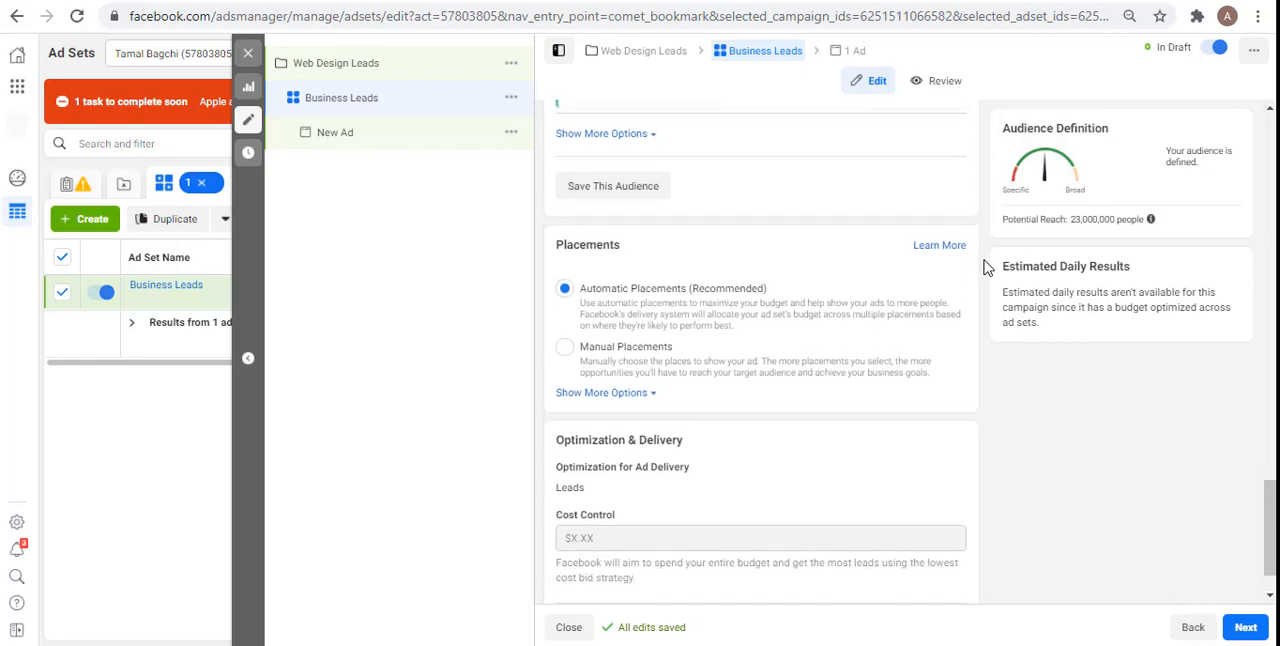
scroll(985, 267, "up", 5)
scroll(985, 267, "down", 1)
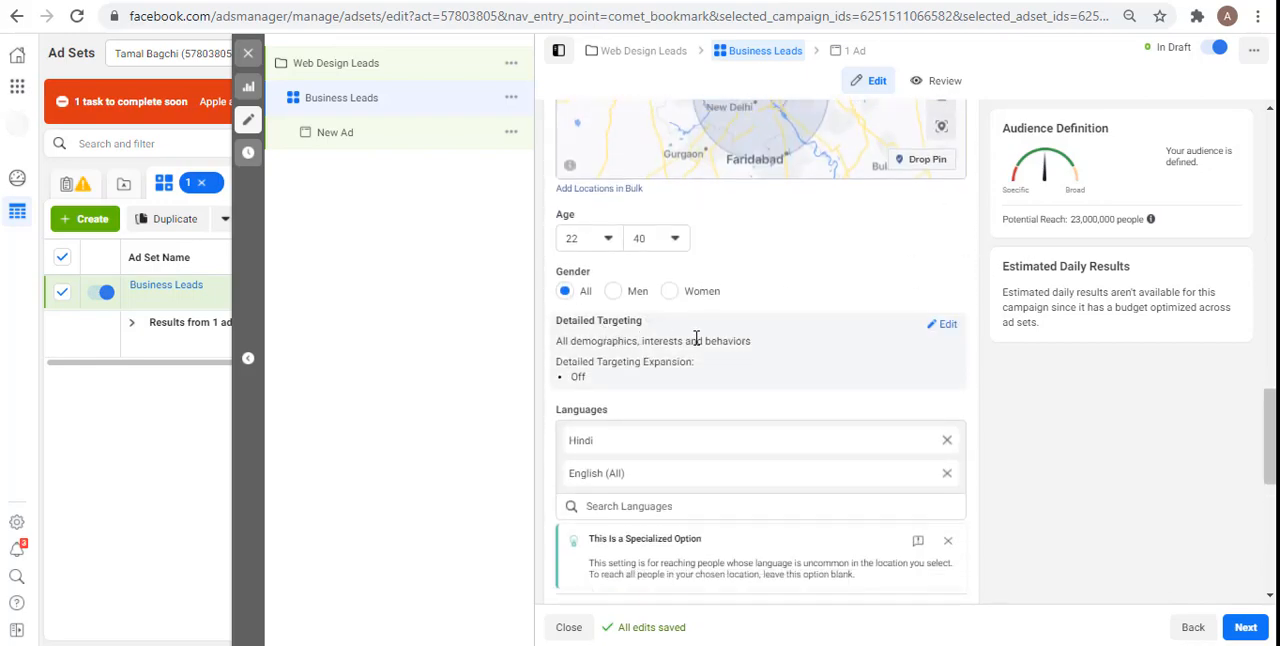
left_click(943, 325)
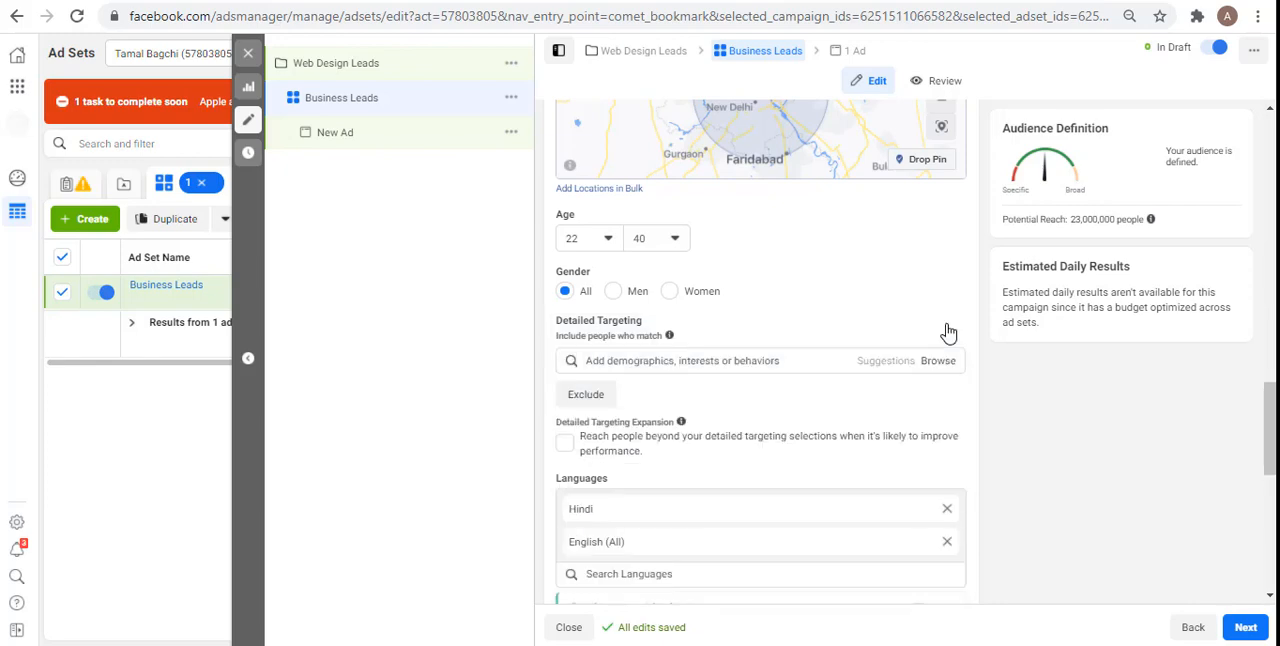
left_click(705, 360)
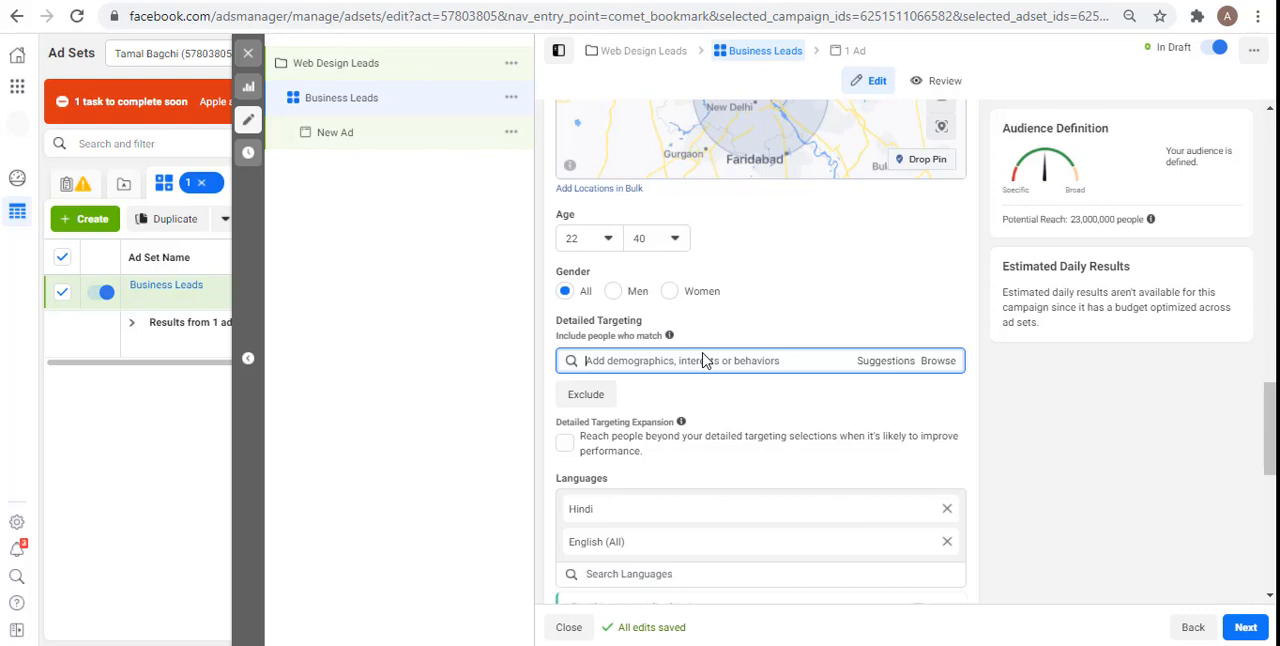
type("webdesign")
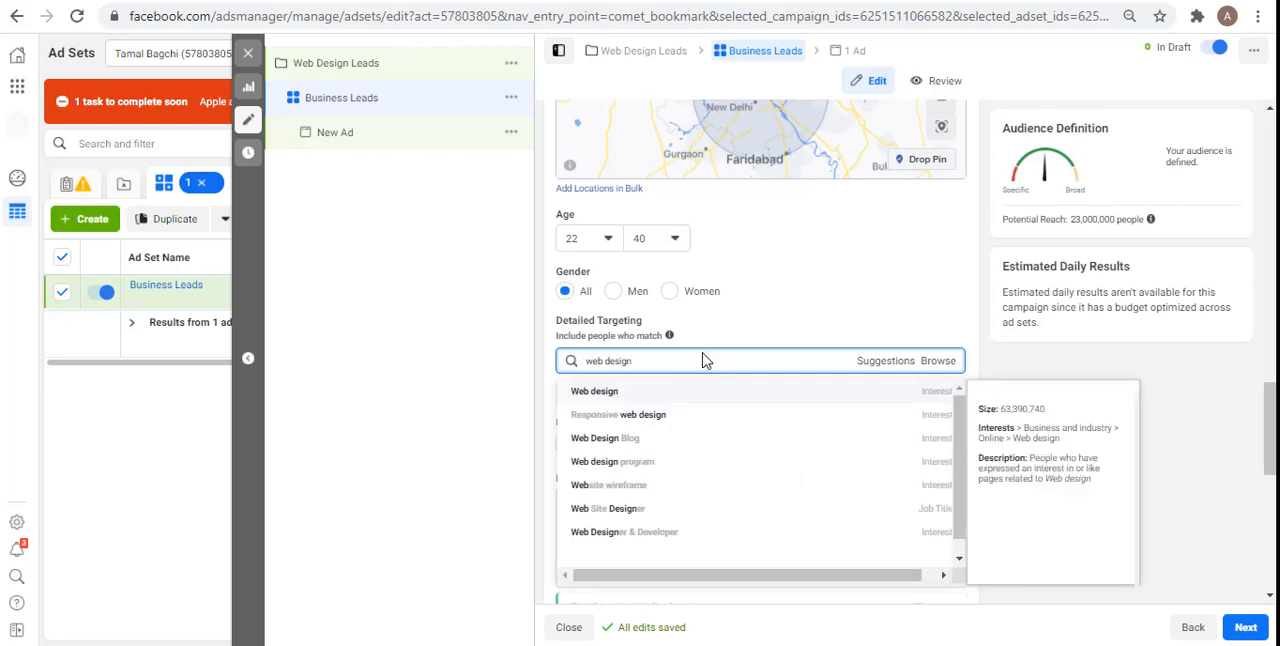
left_click(617, 400)
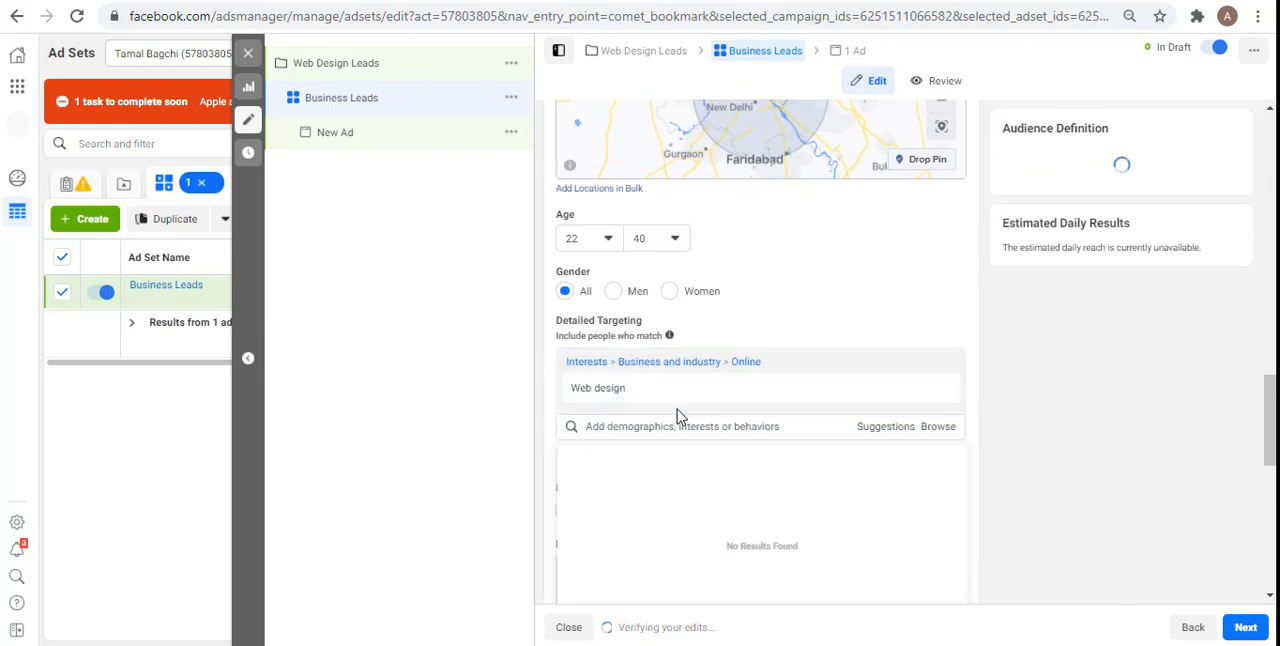
Step: Search detailed targeting for website development and add the Web development interest
type("website d")
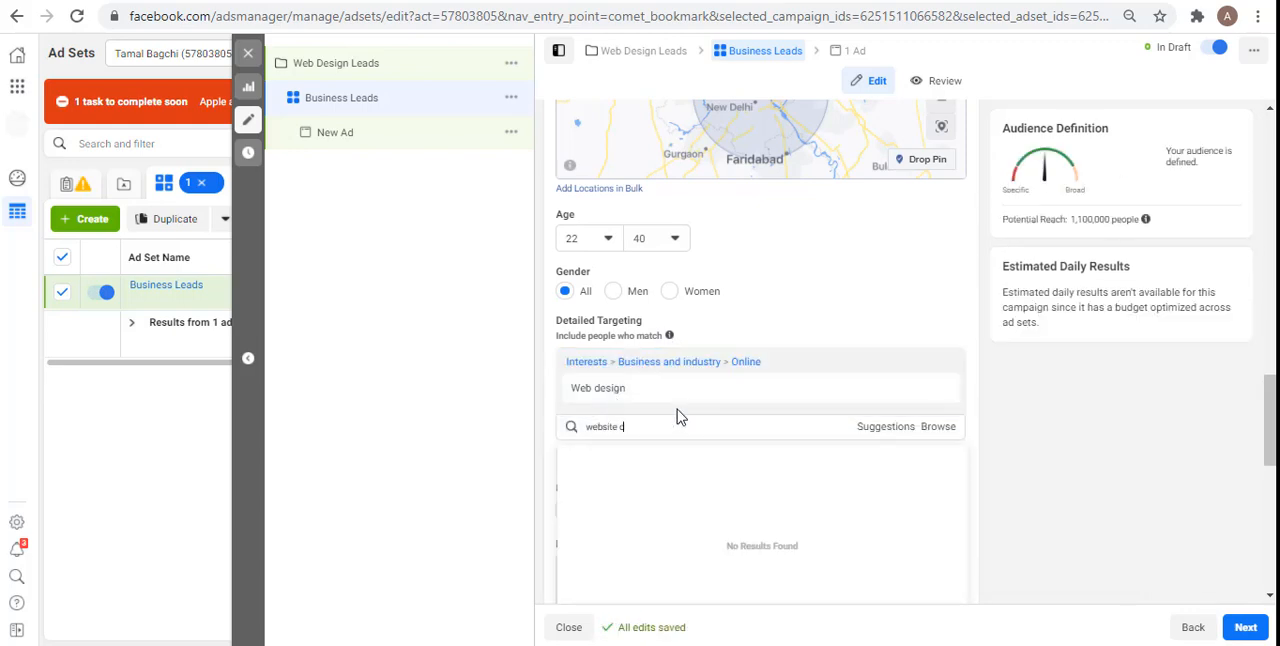
type("evel")
key("BackSpace")
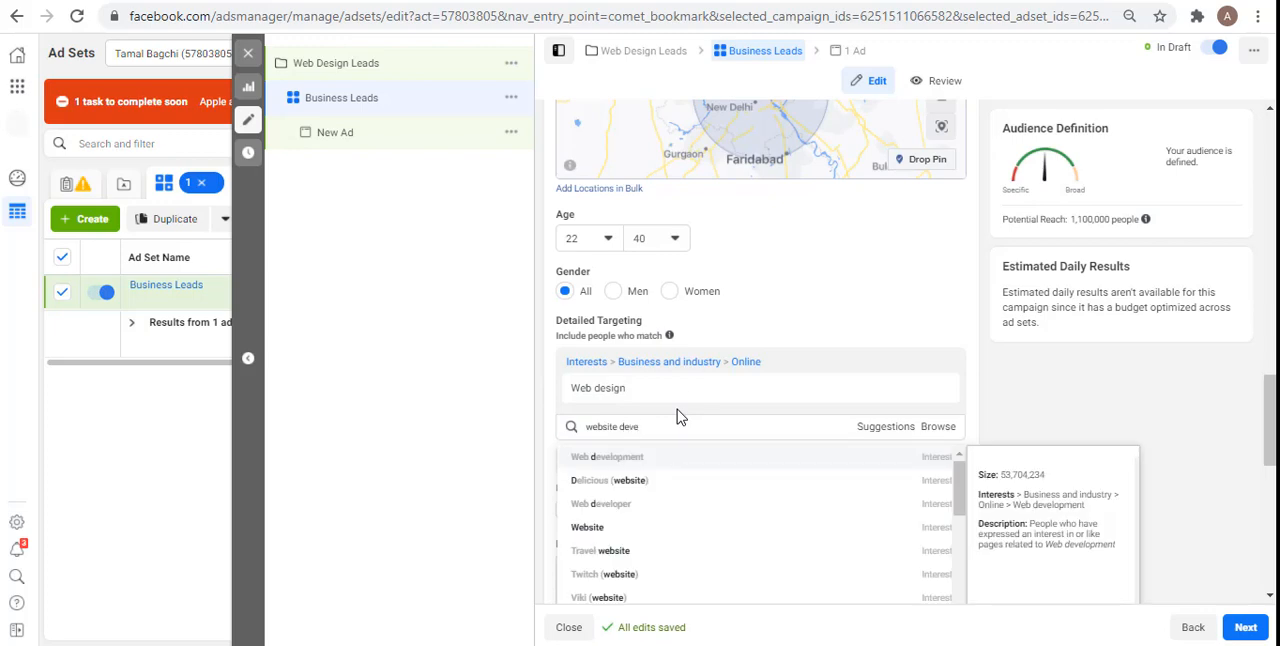
type("lopment")
left_click(587, 464)
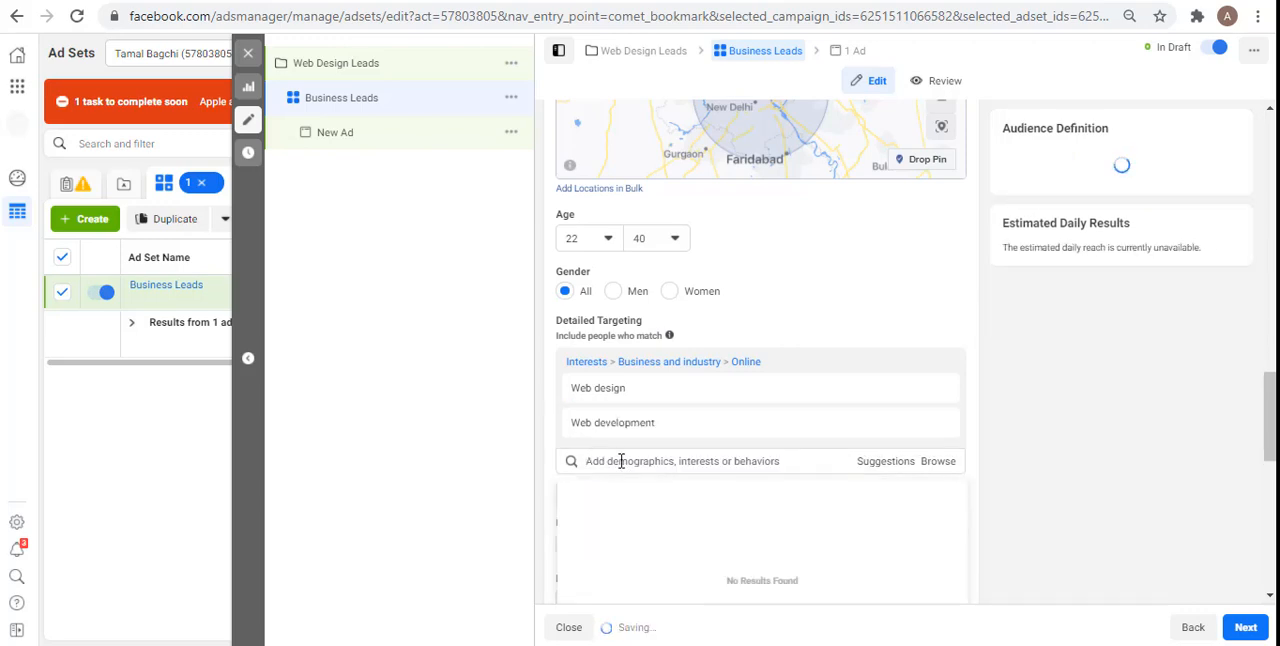
Step: Search detailed targeting for UI design and add the UI Designer job title
type("UI desig")
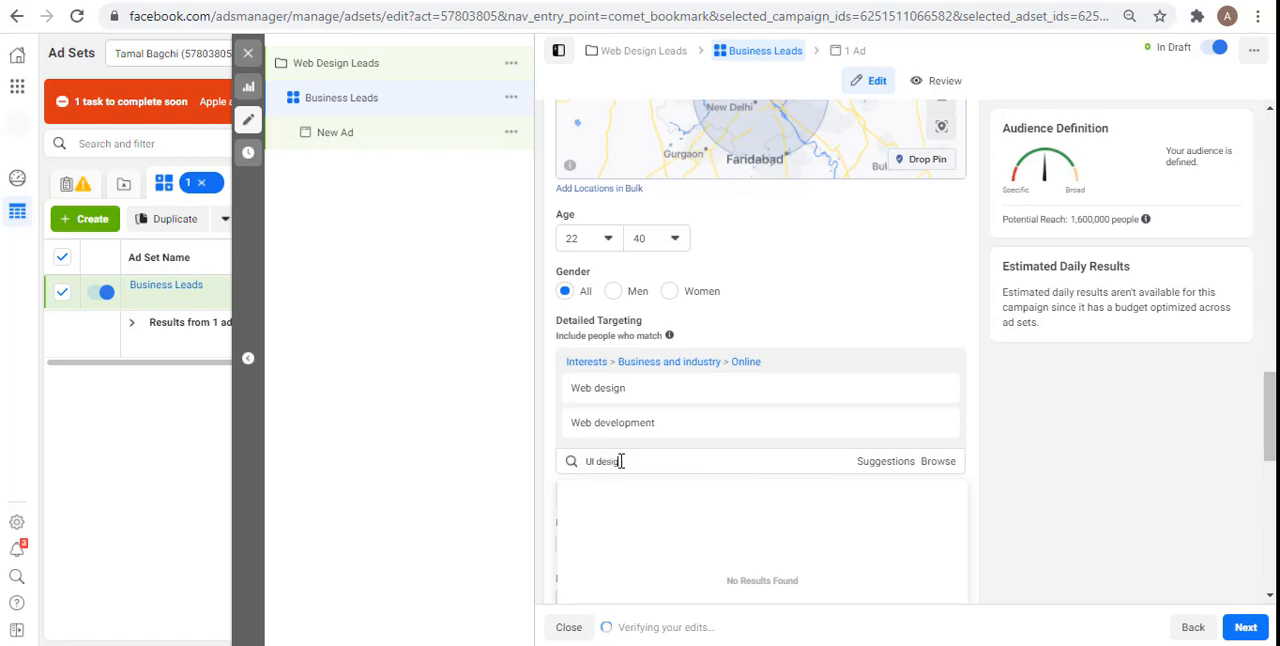
type("n")
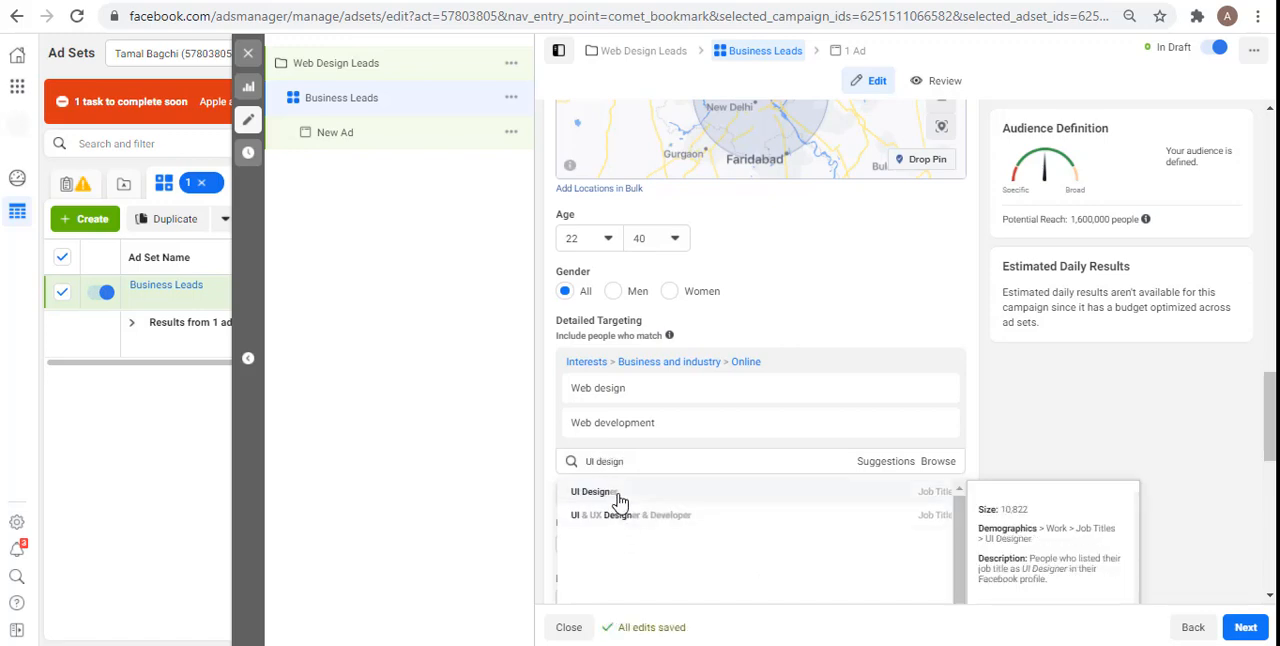
left_click(593, 491)
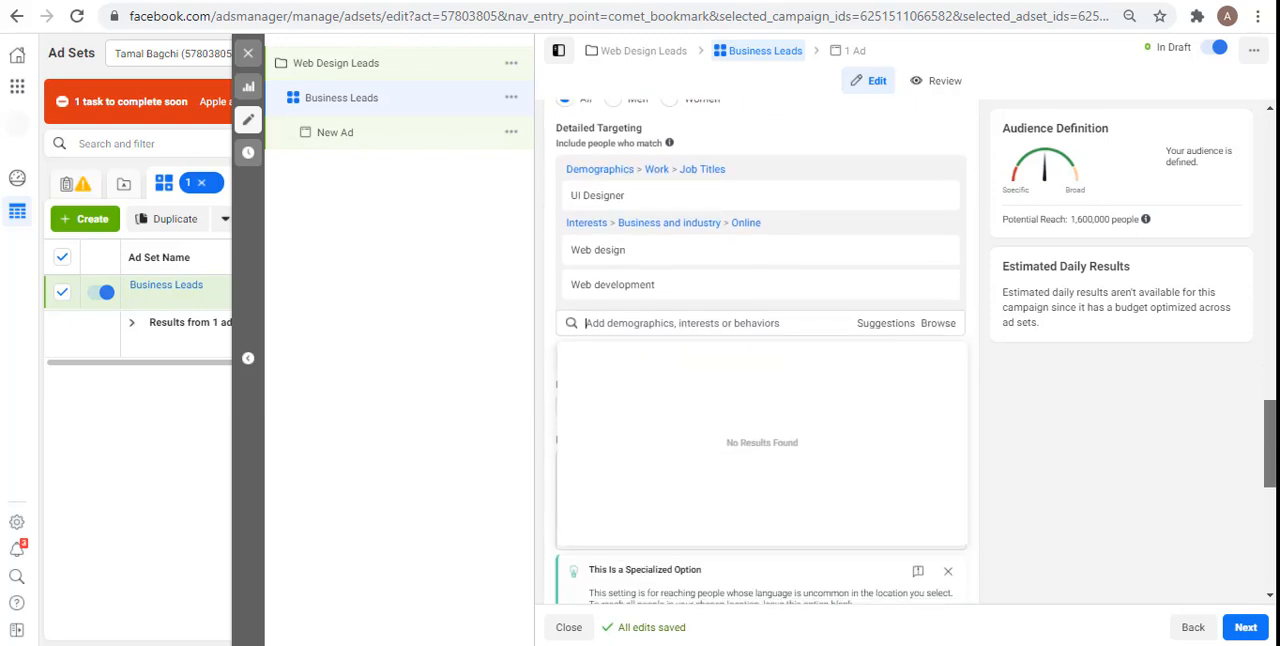
Step: Review the ad set's detailed targeting and languages, then its placements, optimization for ad delivery and cost control settings
left_click_drag(1270, 445, 1270, 456)
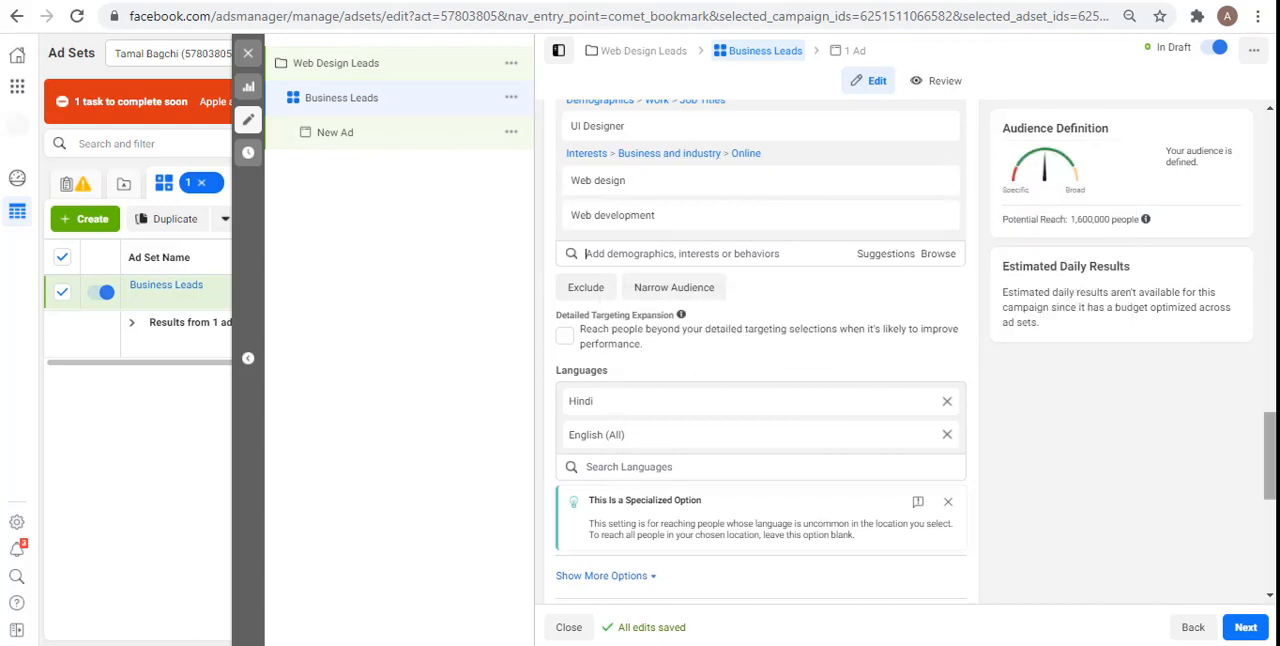
scroll(847, 154, "up", 1)
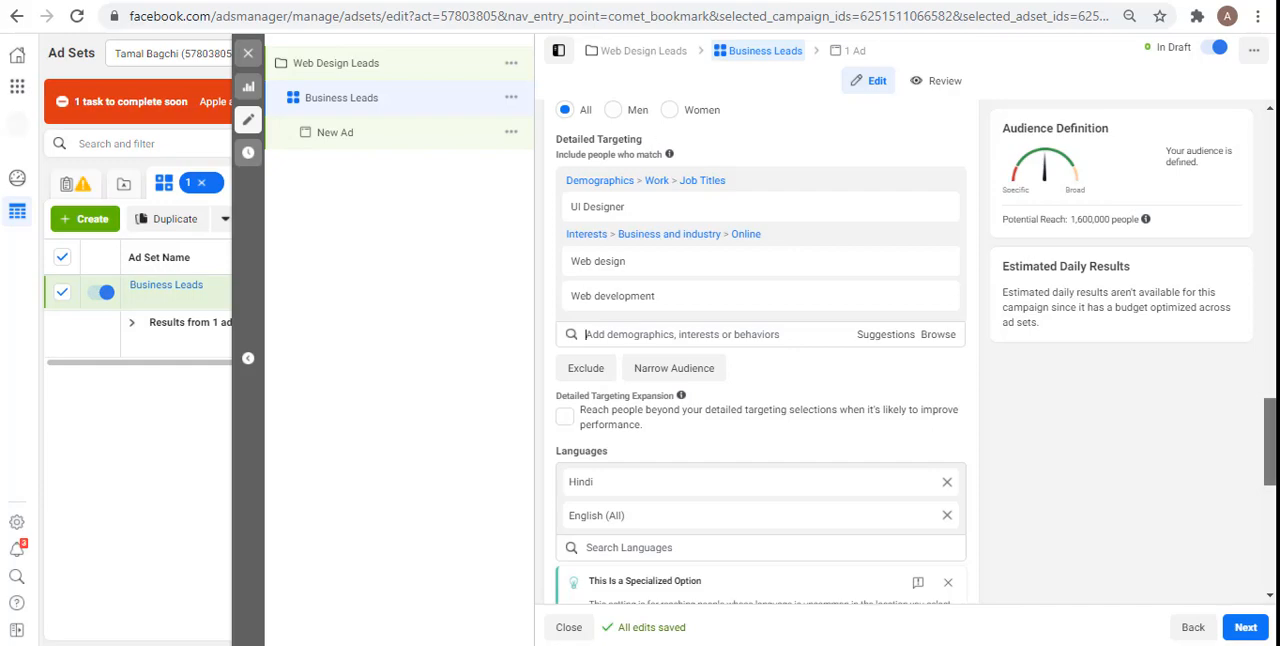
scroll(1270, 440, "down", 3)
scroll(910, 352, "down", 1)
scroll(760, 350, "down", 3)
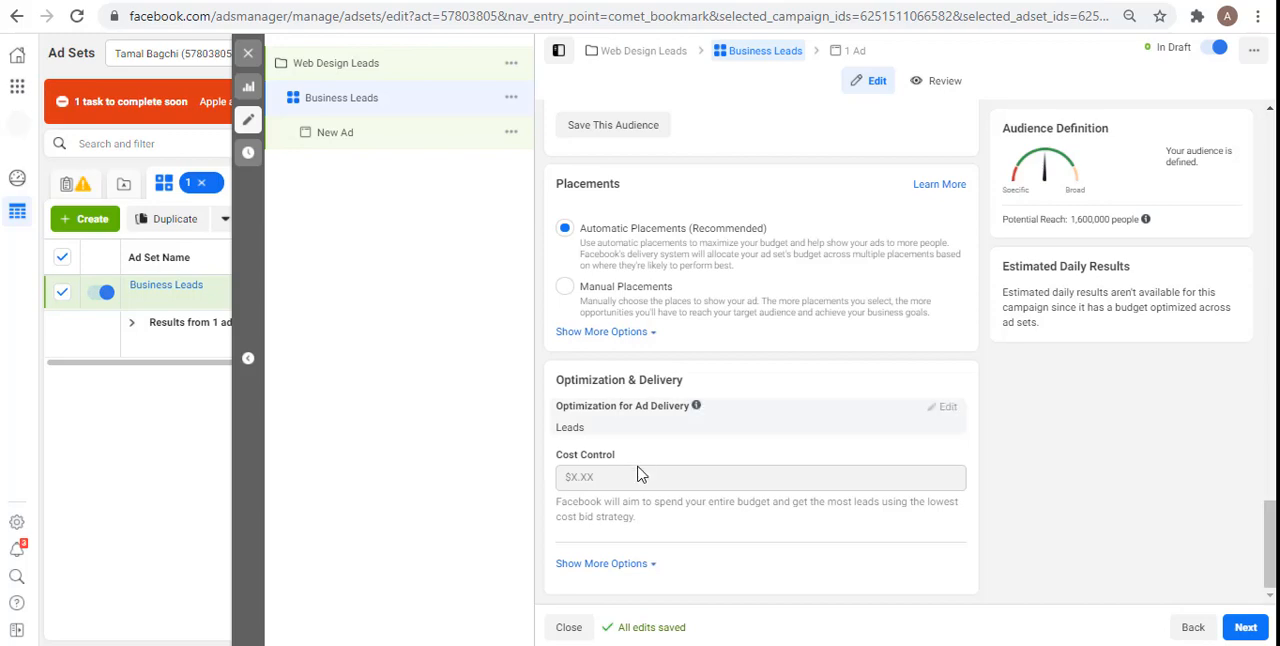
mouse_move(610, 483)
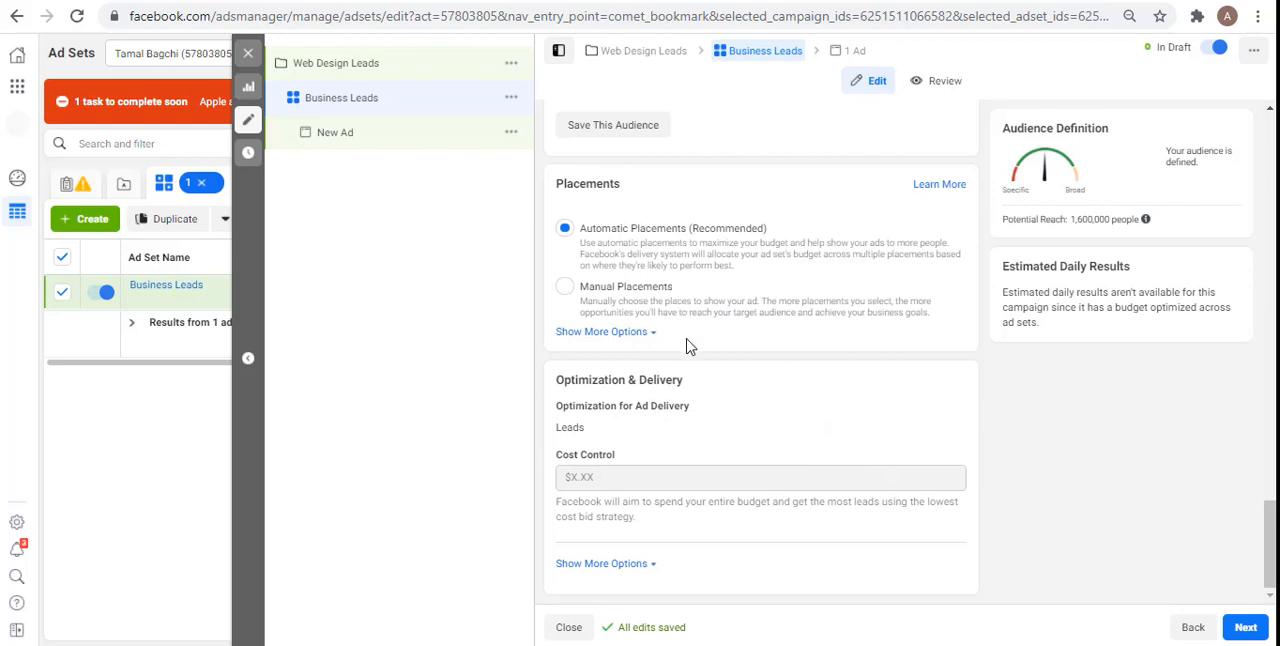
Step: Review the ad set's additional placement options, including the brand safety settings, and continue to the ad's format setup
left_click(619, 332)
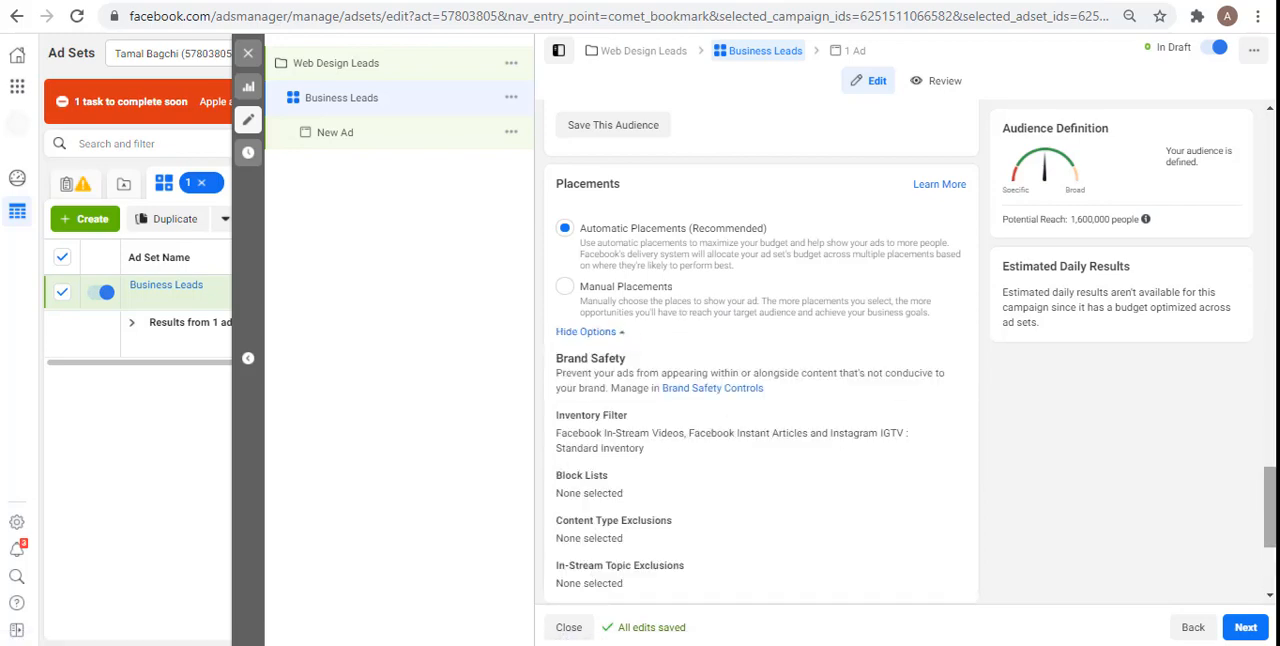
left_click_drag(1270, 507, 1270, 547)
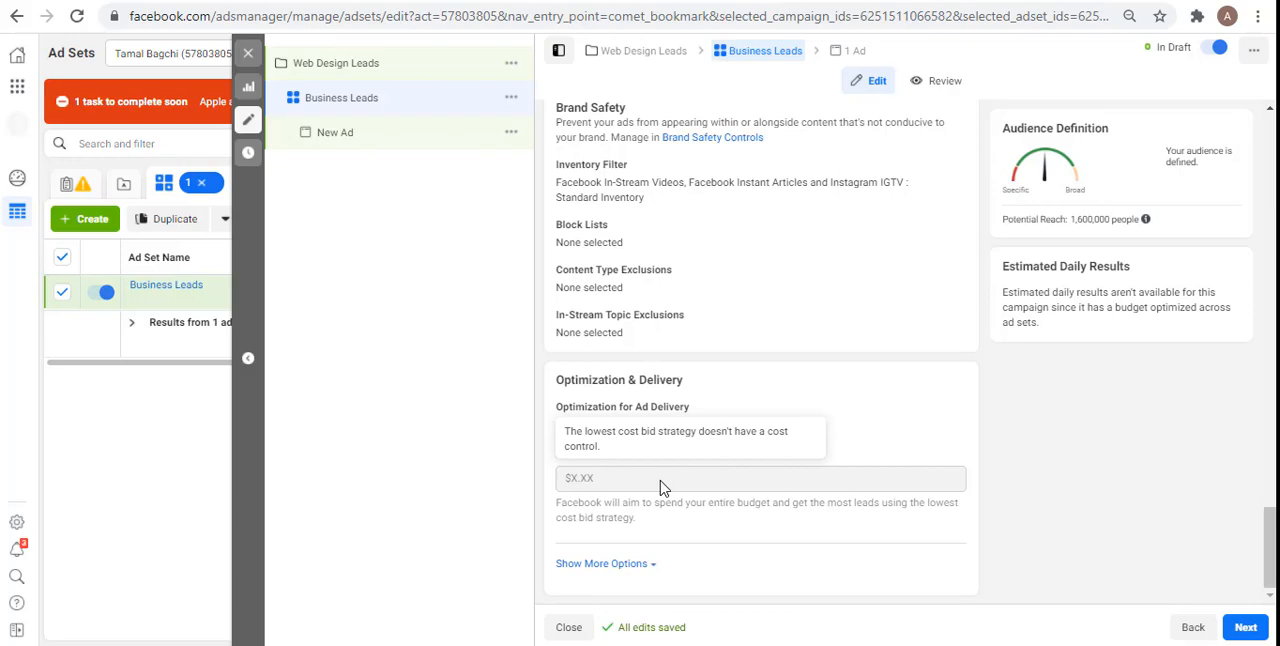
scroll(660, 487, "up", 4)
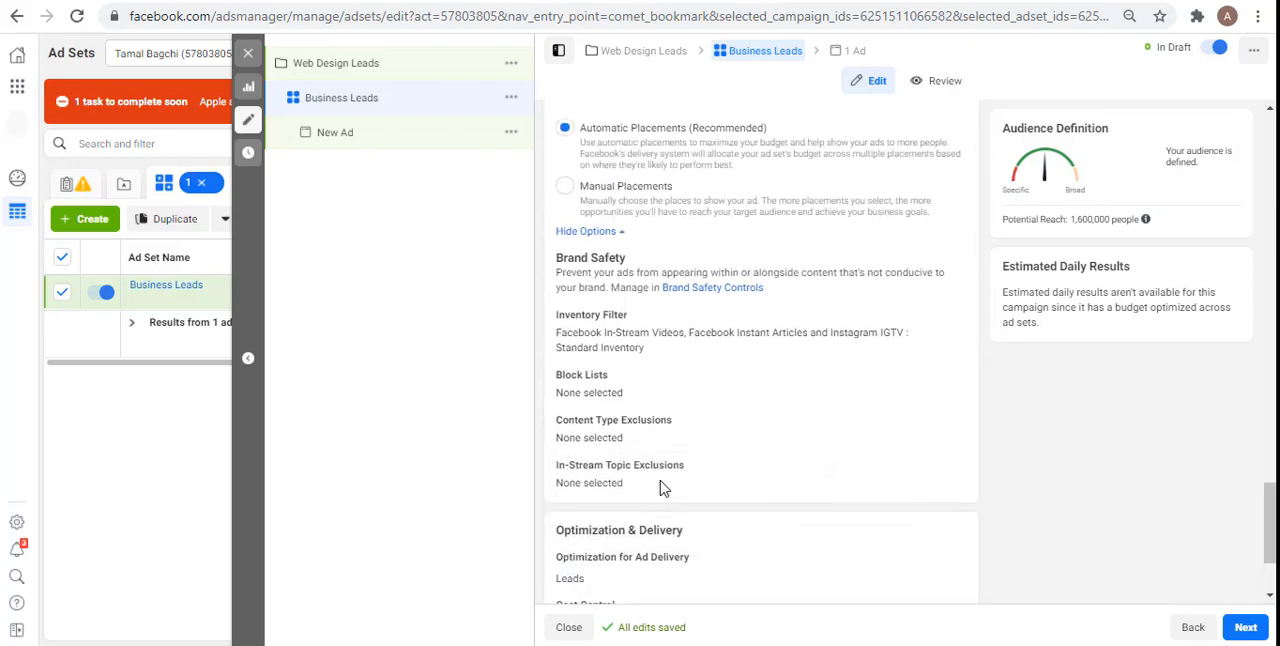
scroll(660, 487, "up", 2)
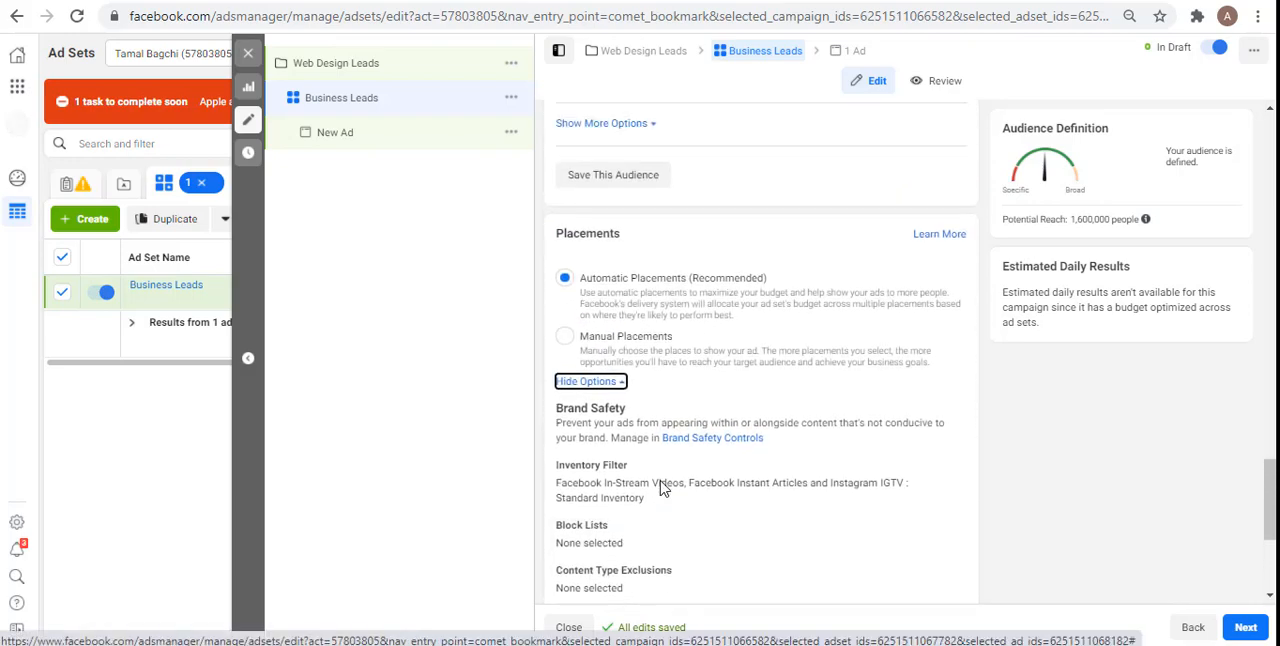
scroll(660, 487, "down", 5)
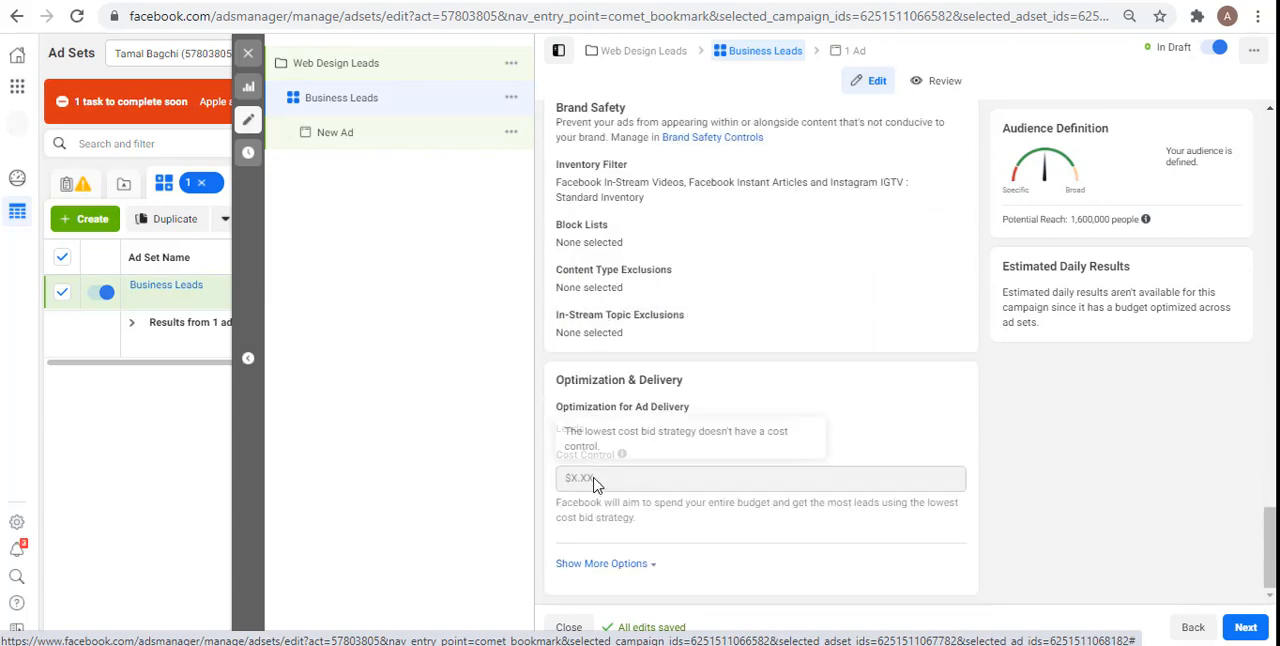
left_click(1236, 629)
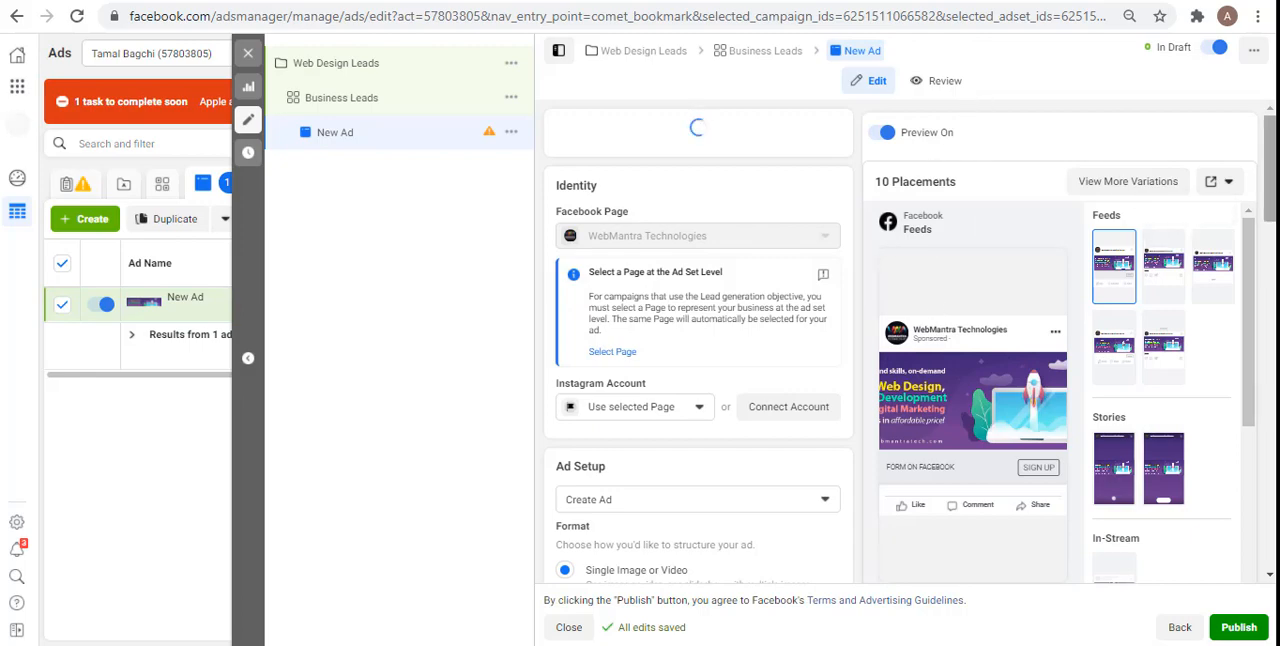
scroll(1158, 240, "down", 2)
left_click_drag(1270, 202, 1270, 234)
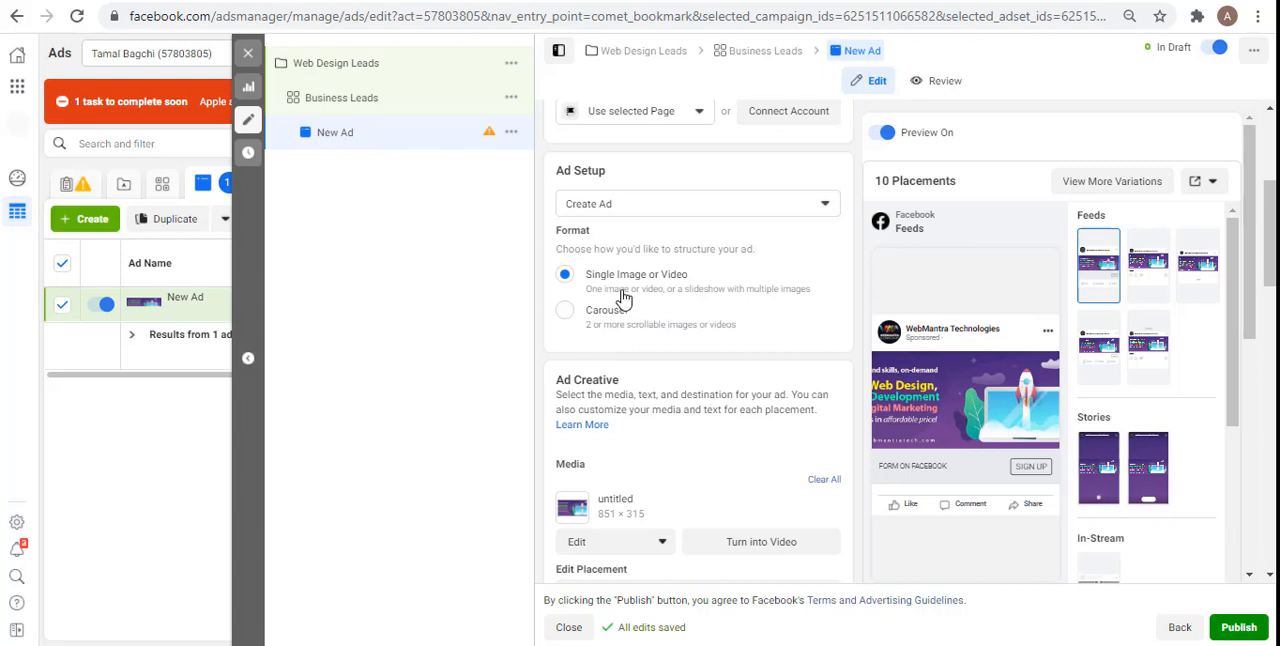
Step: Try the Carousel format for the ad and return to Single Image or Video
left_click(572, 327)
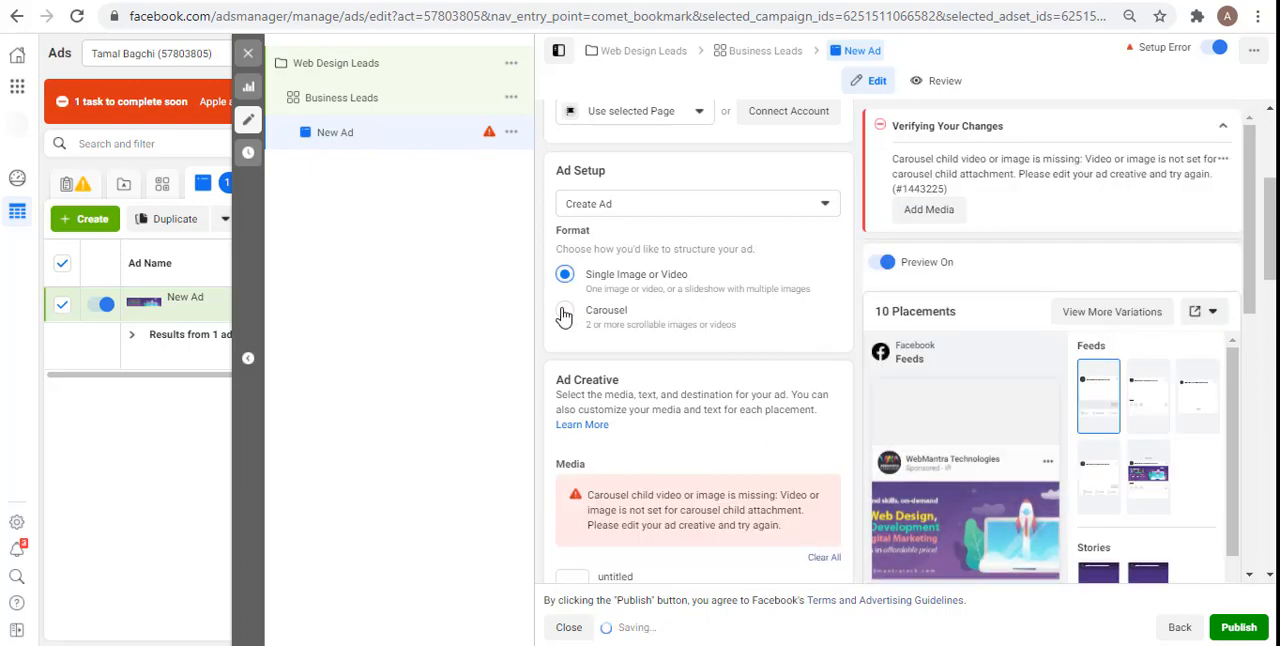
left_click(564, 316)
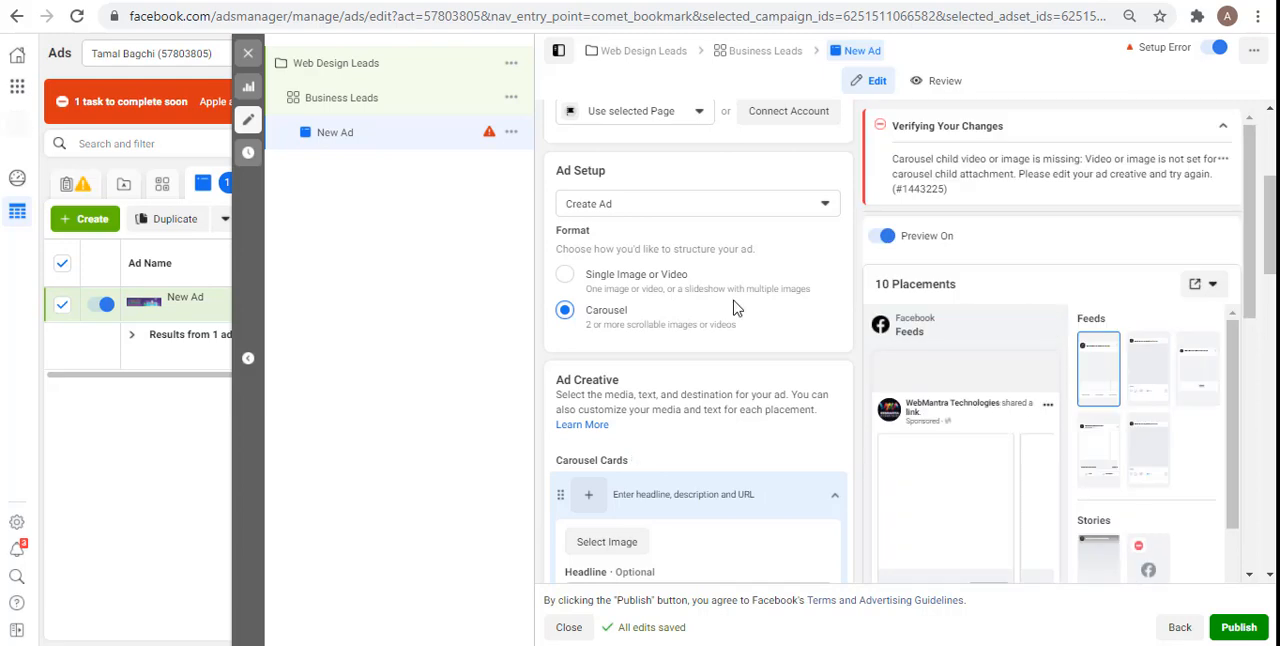
left_click(630, 276)
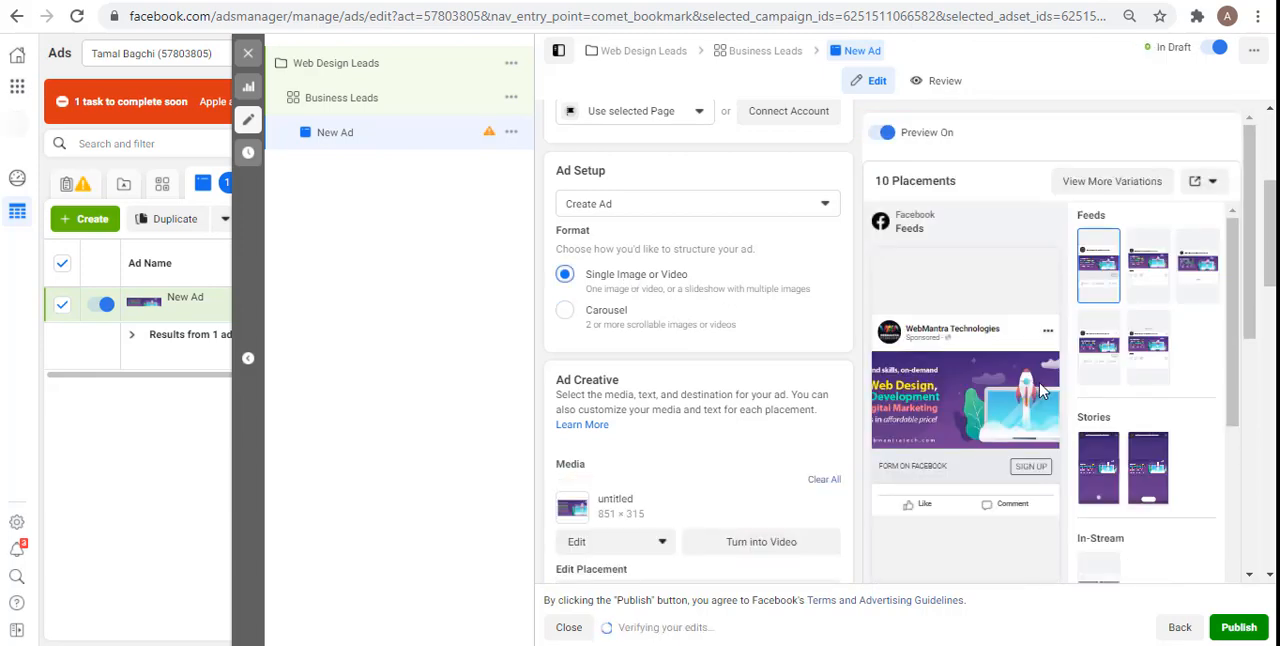
Step: Replace the ad's existing media with the account image kickstart-business.jpg, keeping the default crop for each placement
left_click_drag(1270, 231, 1270, 263)
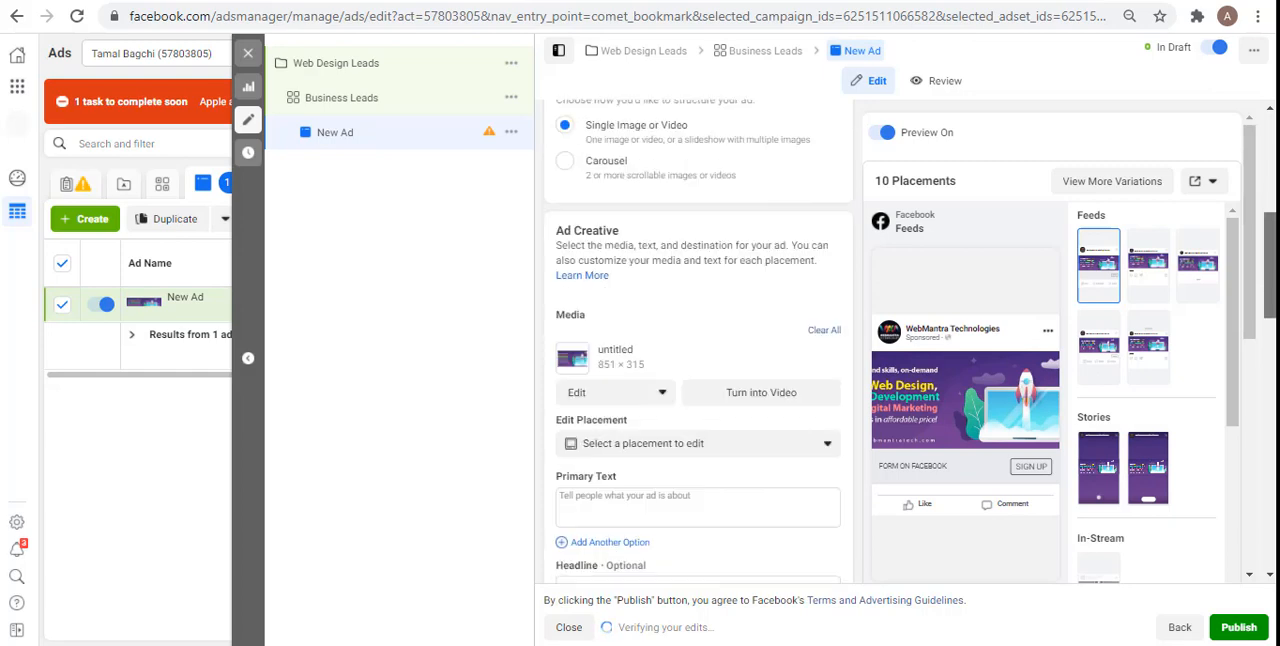
left_click(820, 331)
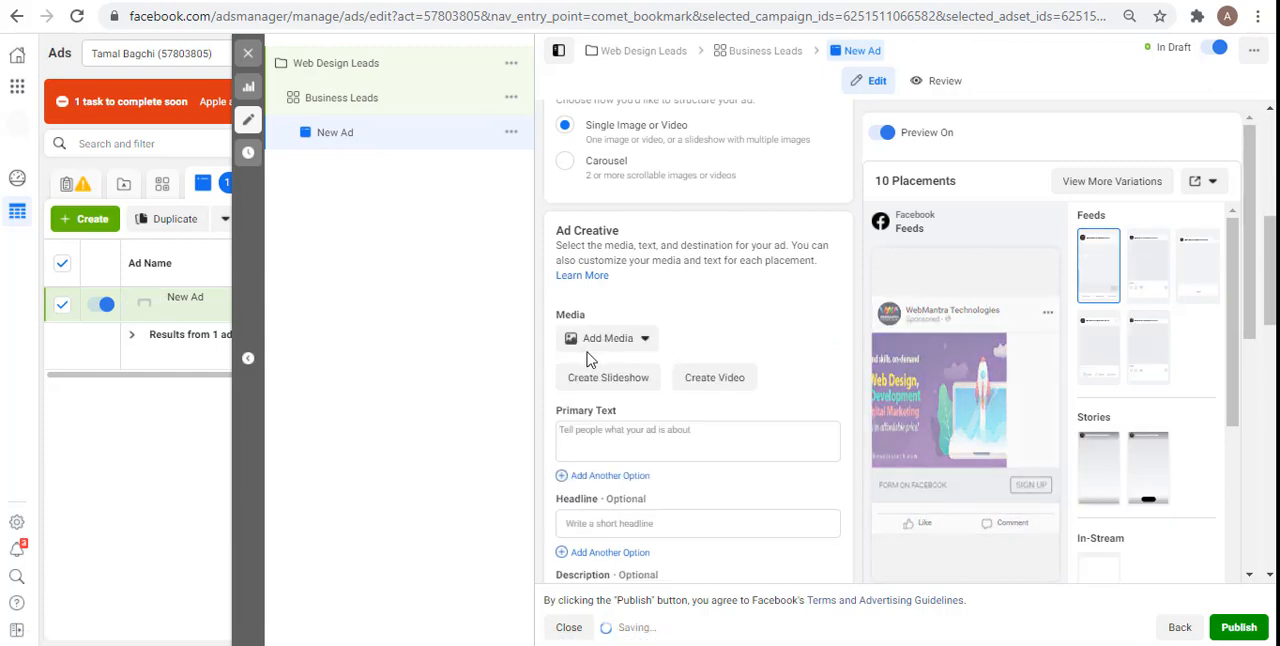
left_click(590, 345)
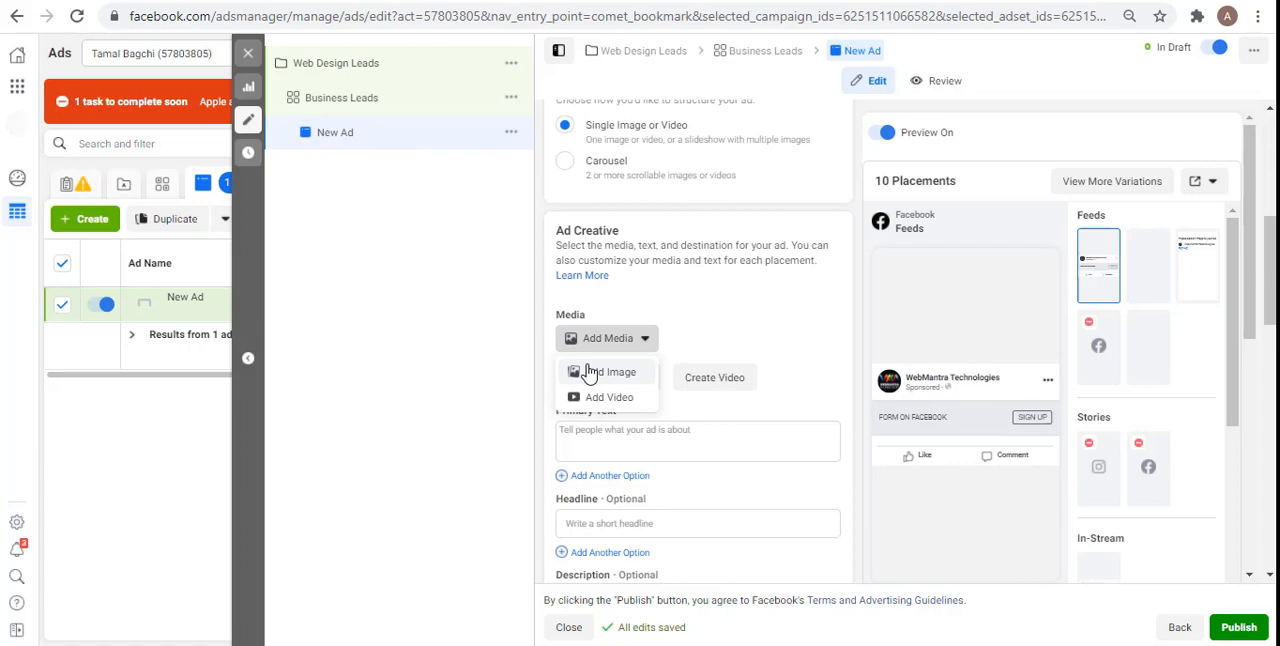
left_click(590, 372)
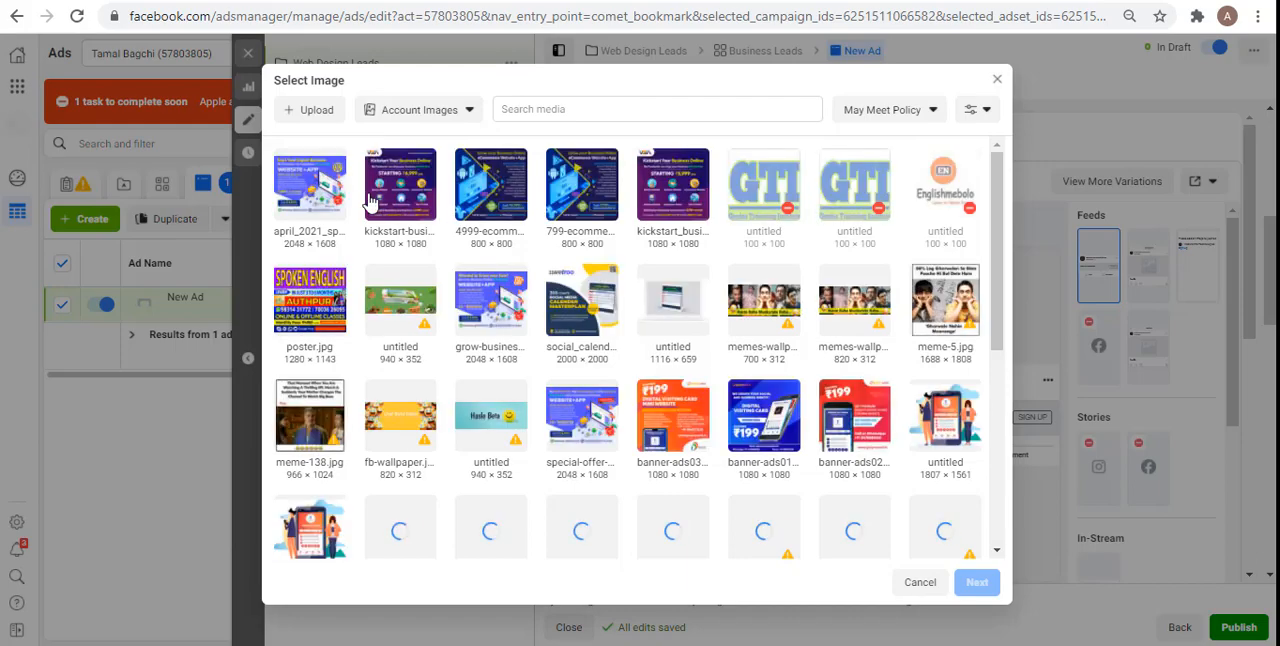
left_click(397, 203)
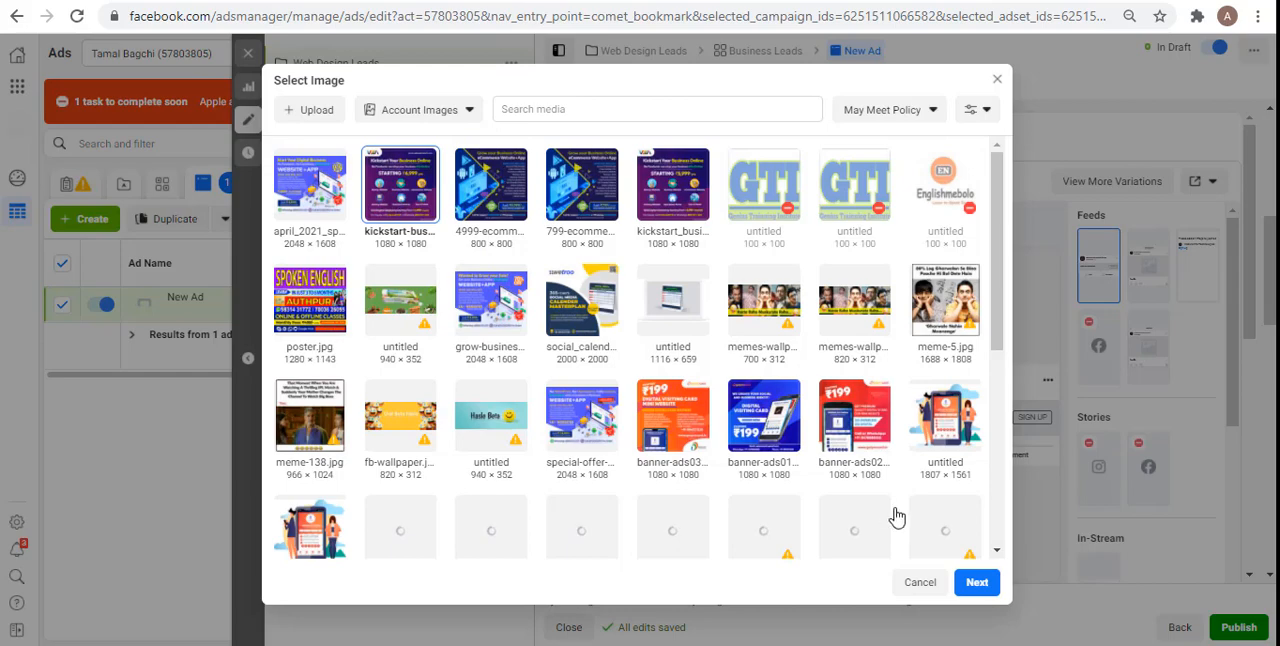
left_click(977, 585)
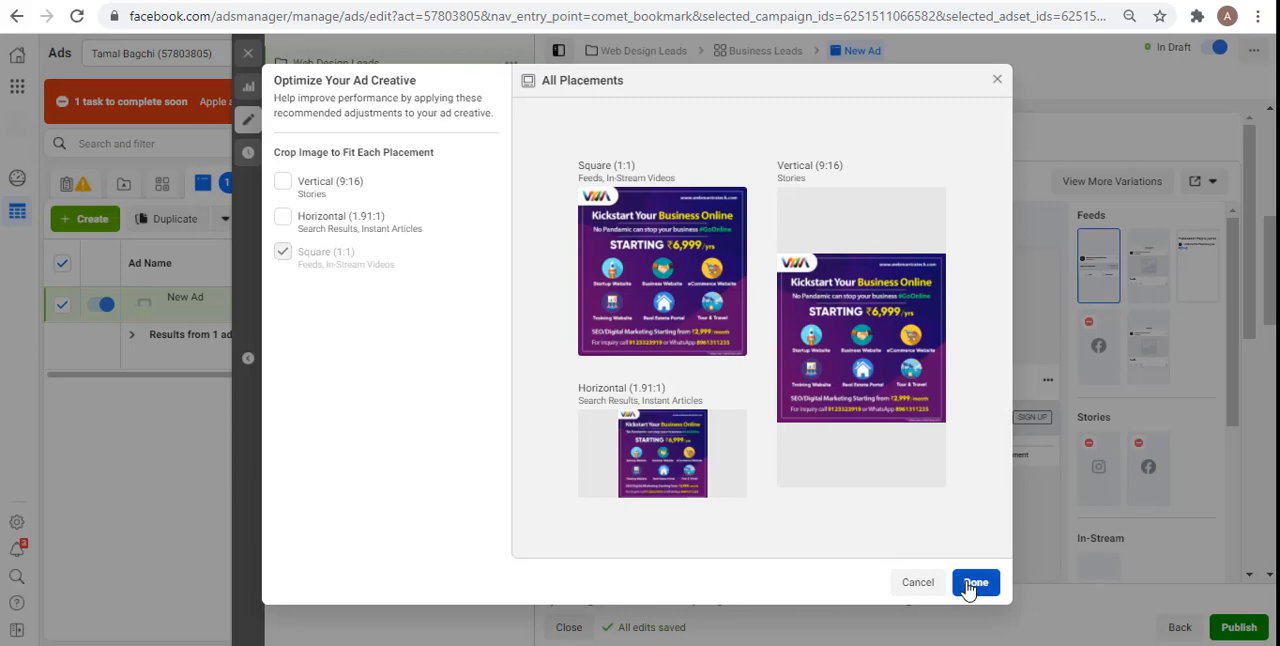
left_click(975, 583)
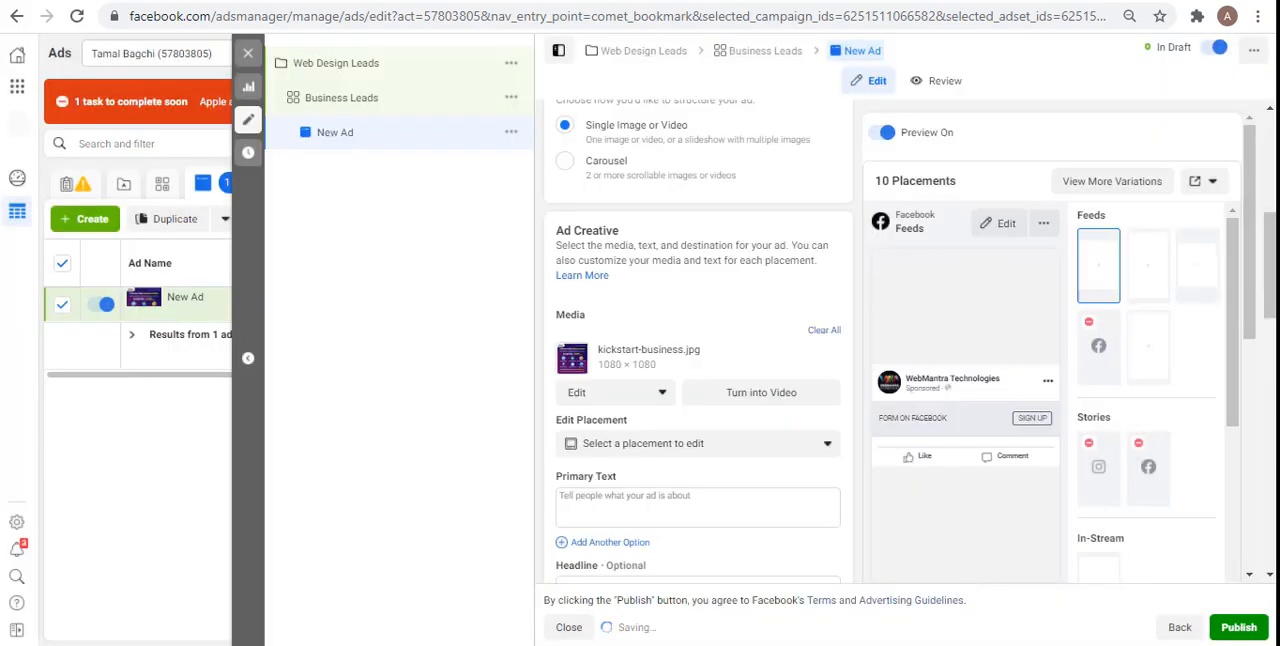
Step: Enter the primary text "Kickstarte Your Business online, Call for inquiry on" followed by the contact e-mail address
scroll(687, 385, "down", 1)
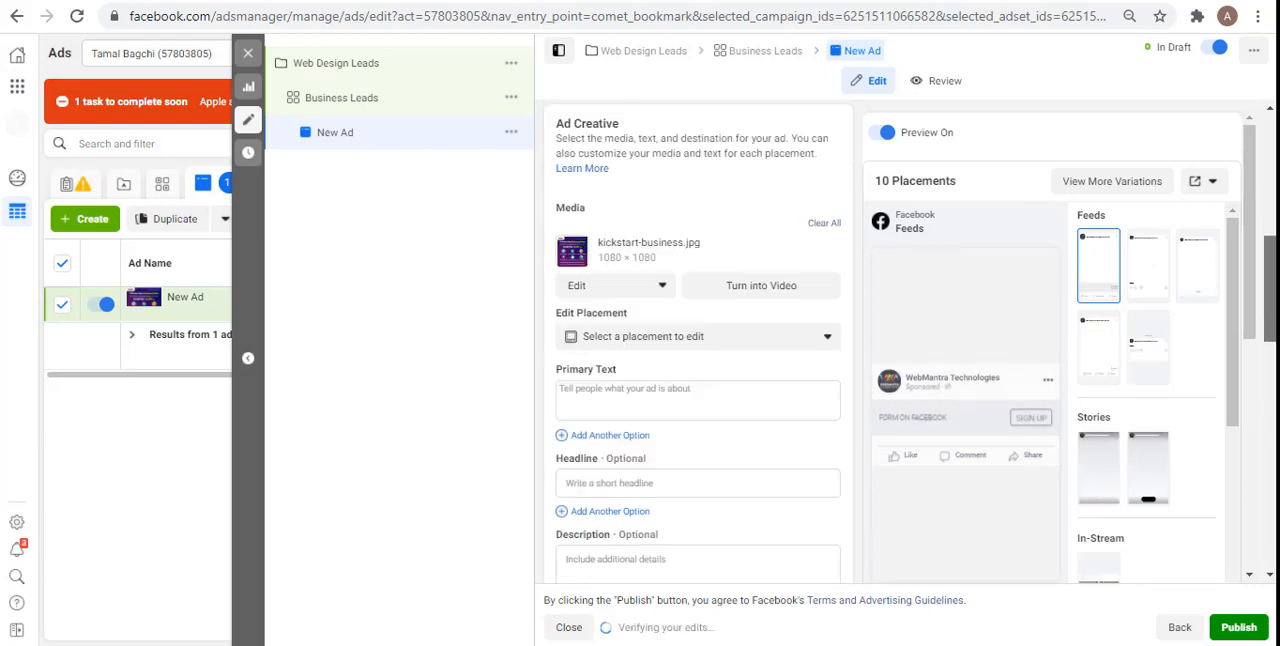
left_click(677, 386)
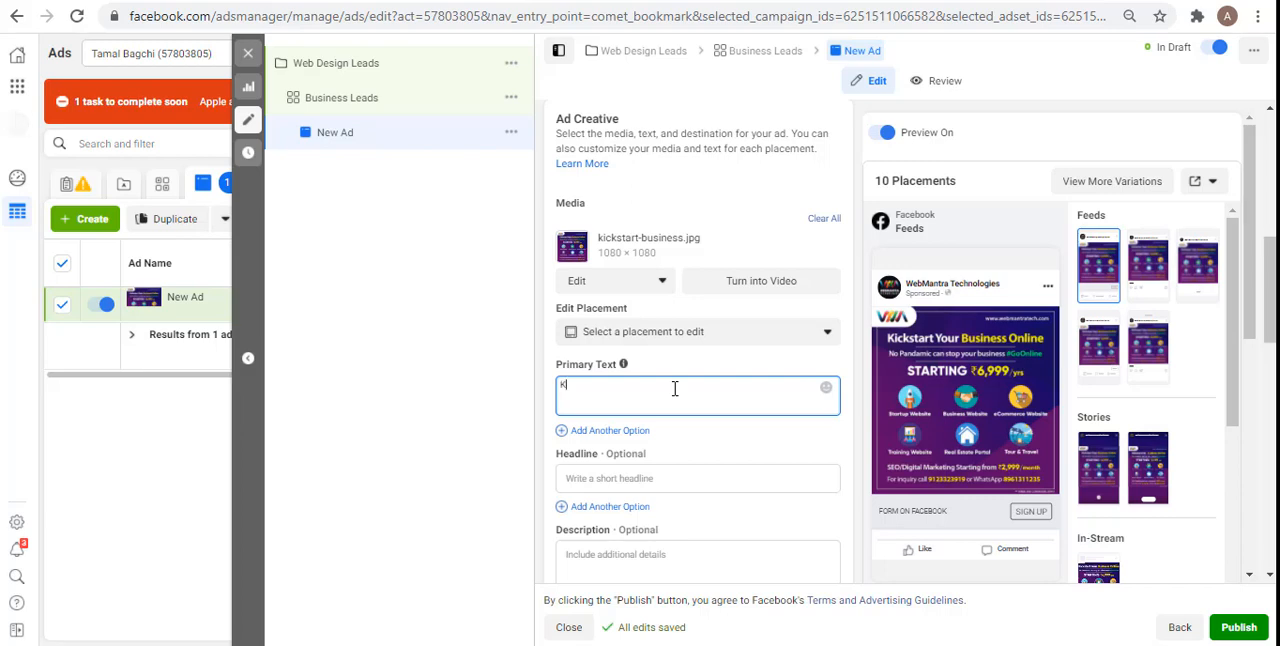
type("ickstar")
type("te Your")
key("BackSpace")
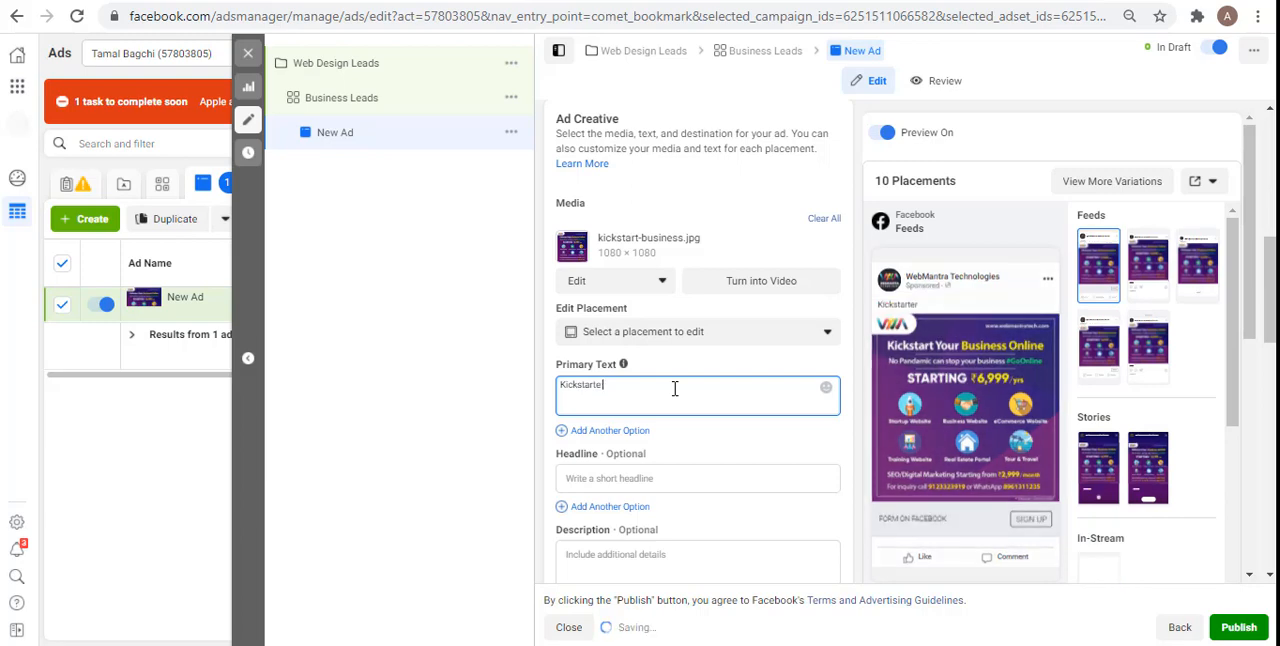
type("Your Business online")
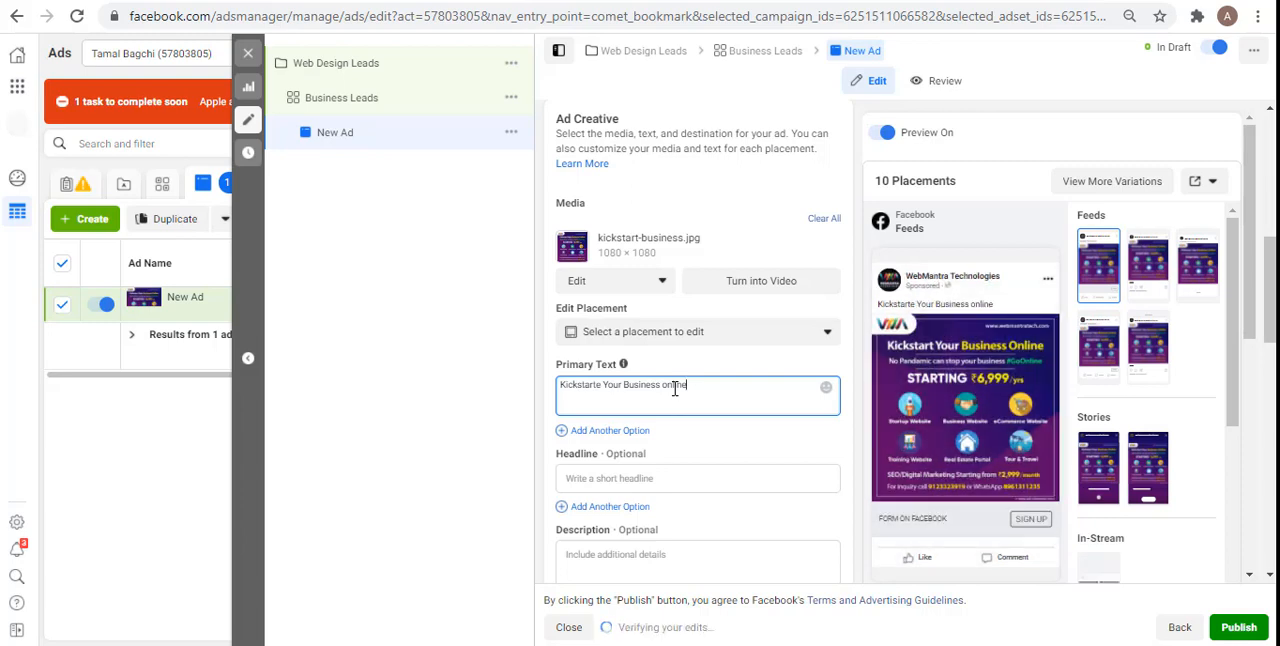
type(", Call for inquiry on")
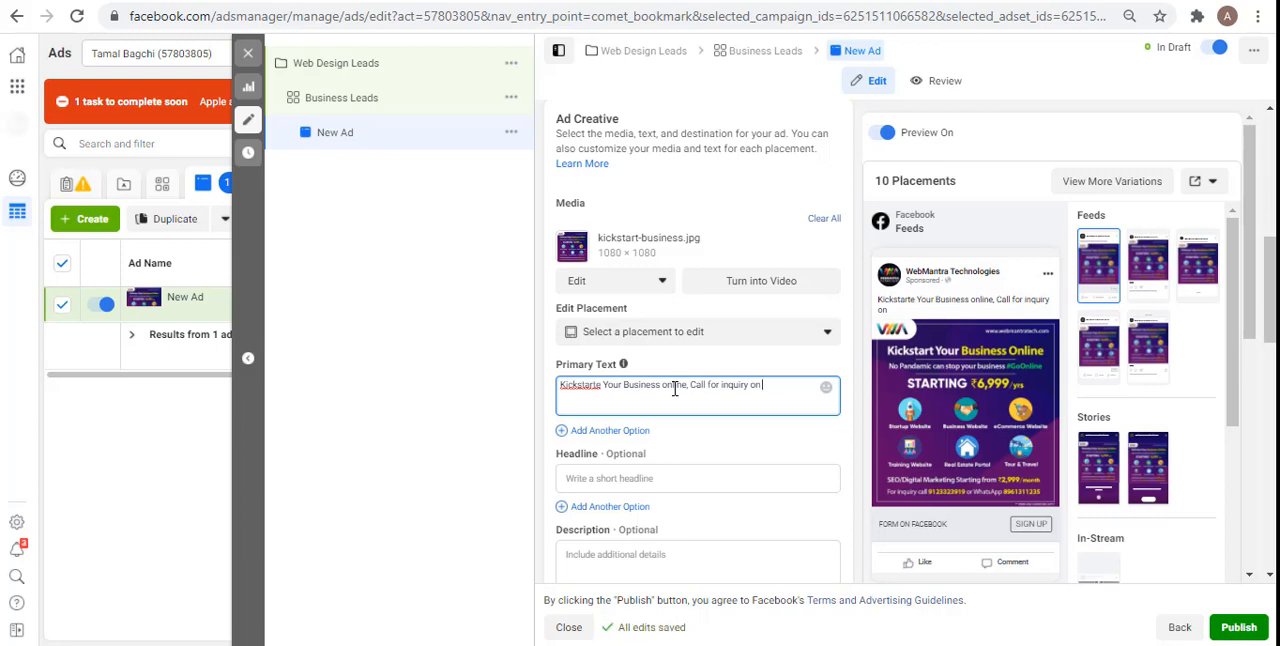
type("demo@webs")
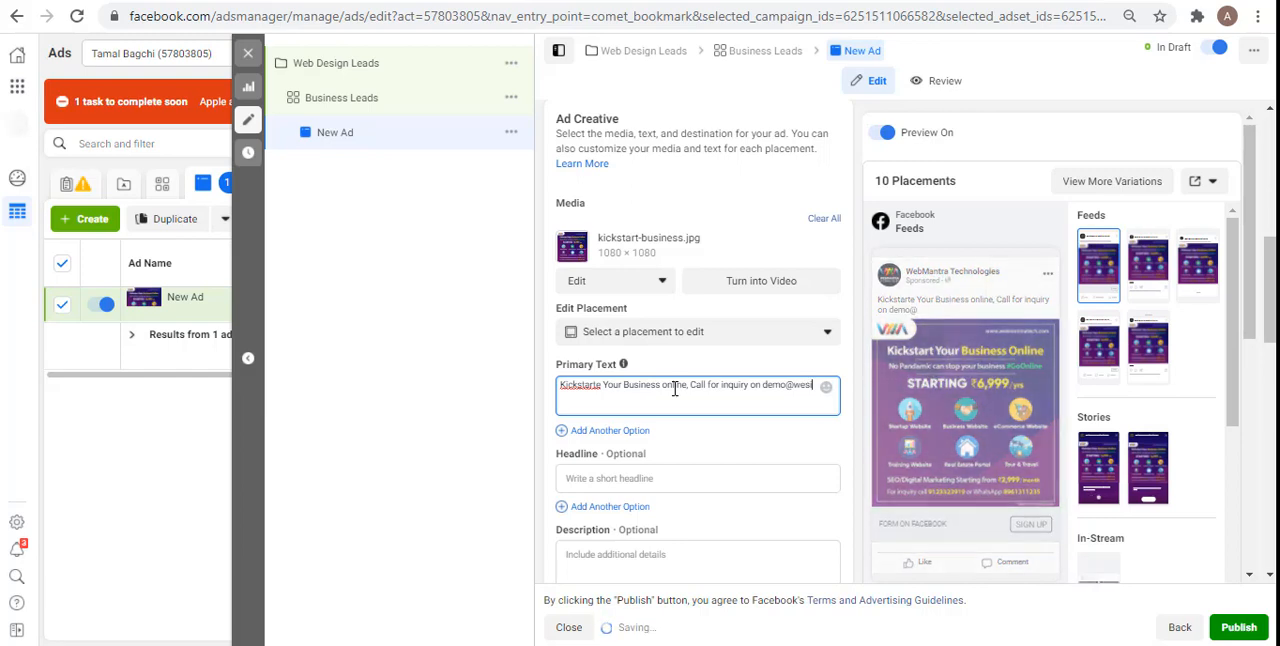
key("BackSpace")
key("BackSpace")
type("b")
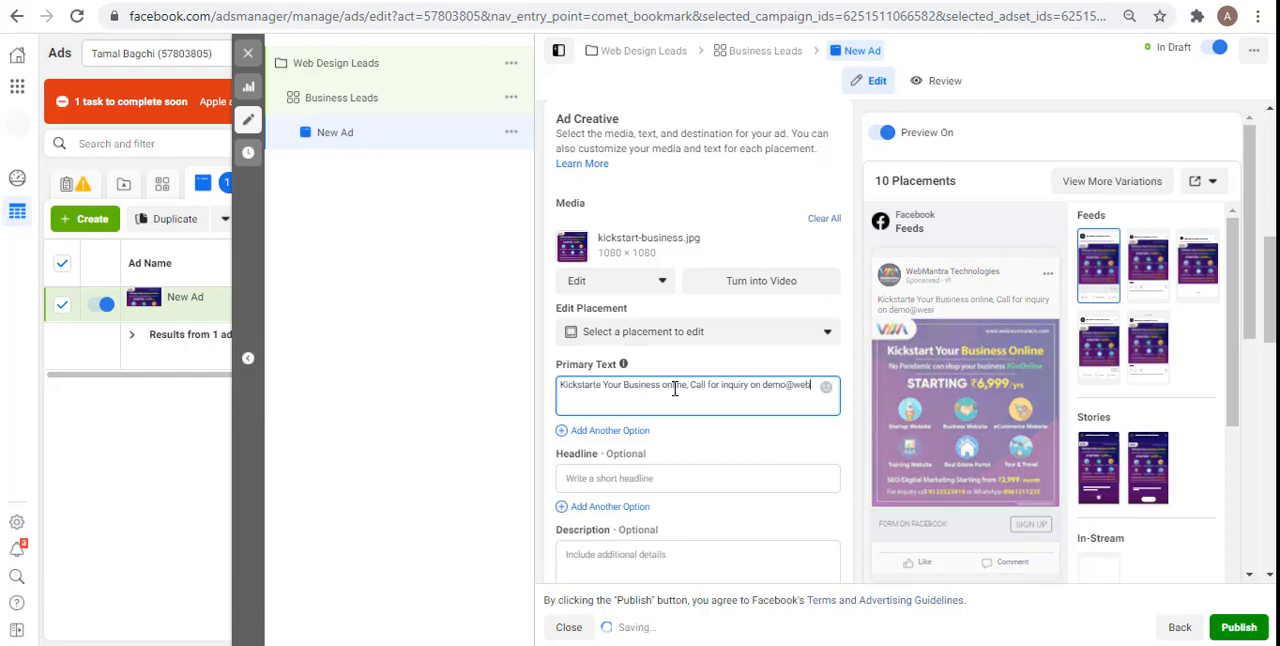
type("sitename")
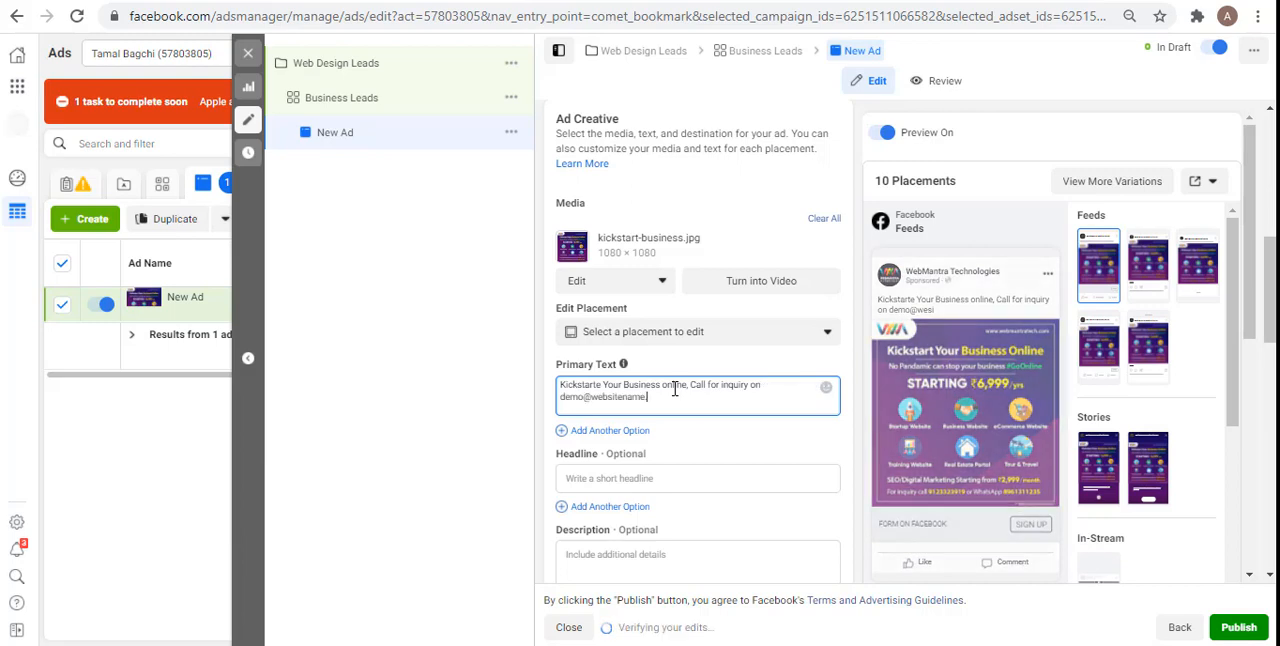
type(".com")
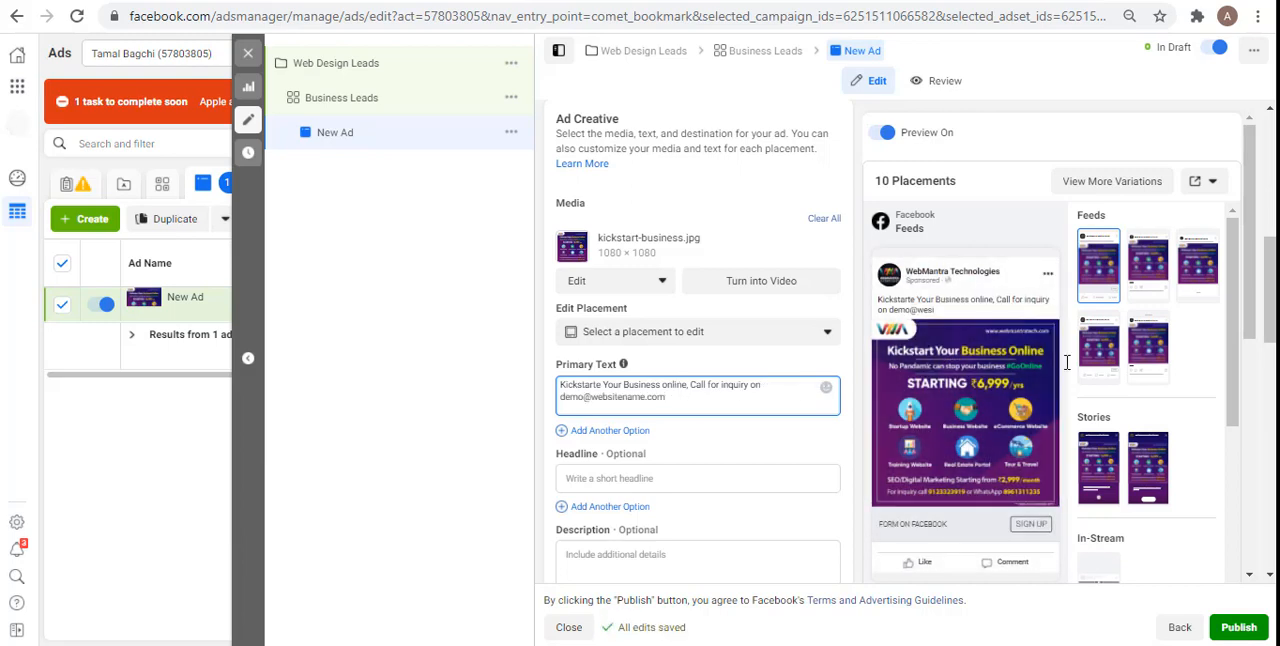
Step: Enter "Get Start Your Business" as the ad's headline
left_click_drag(1270, 300, 1270, 311)
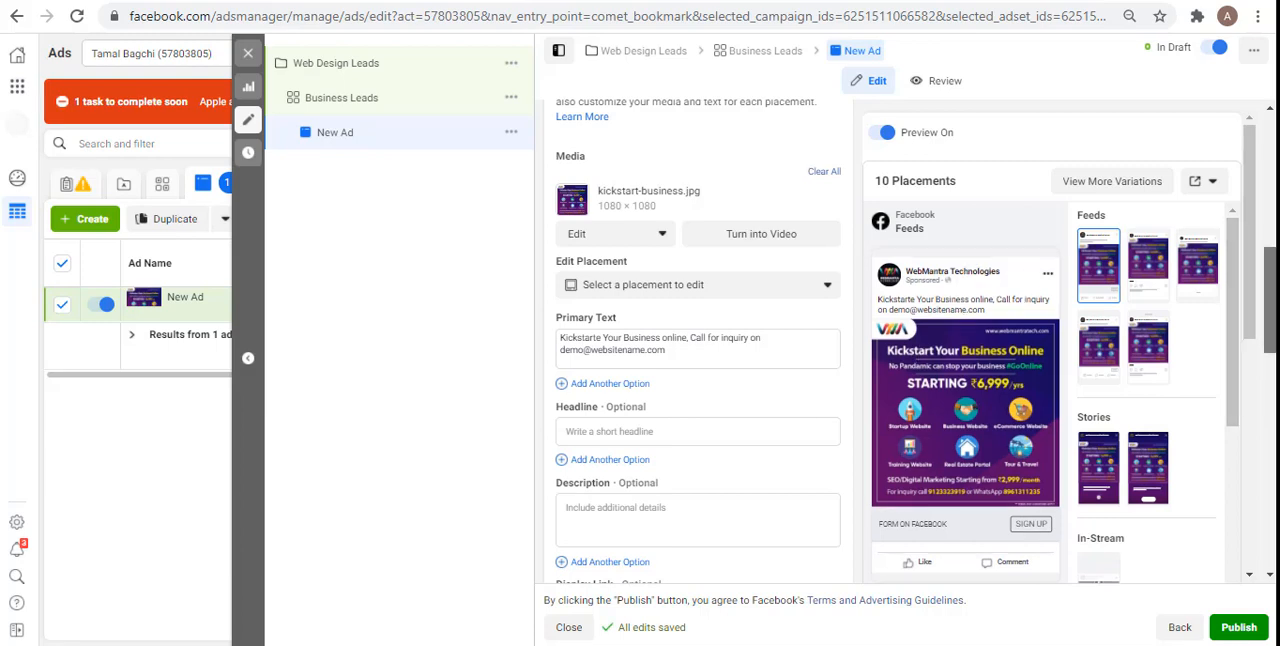
scroll(703, 329, "down", 2)
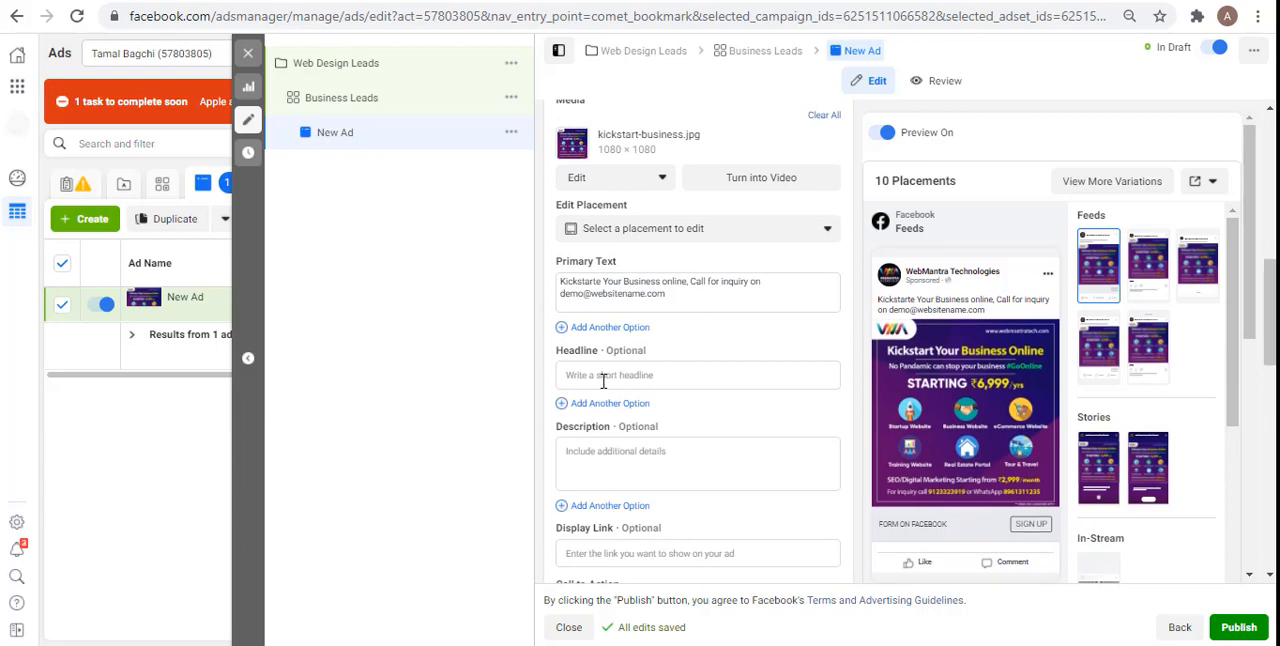
left_click(603, 379)
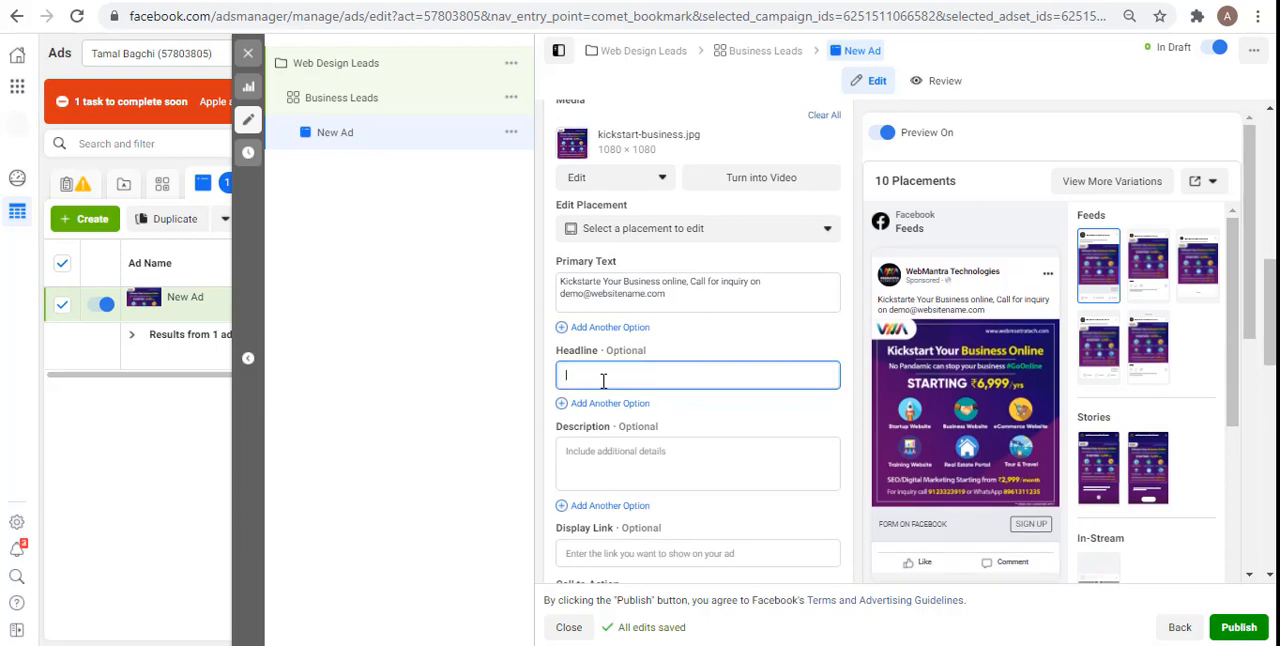
type("Get Start Your Business")
left_click(545, 388)
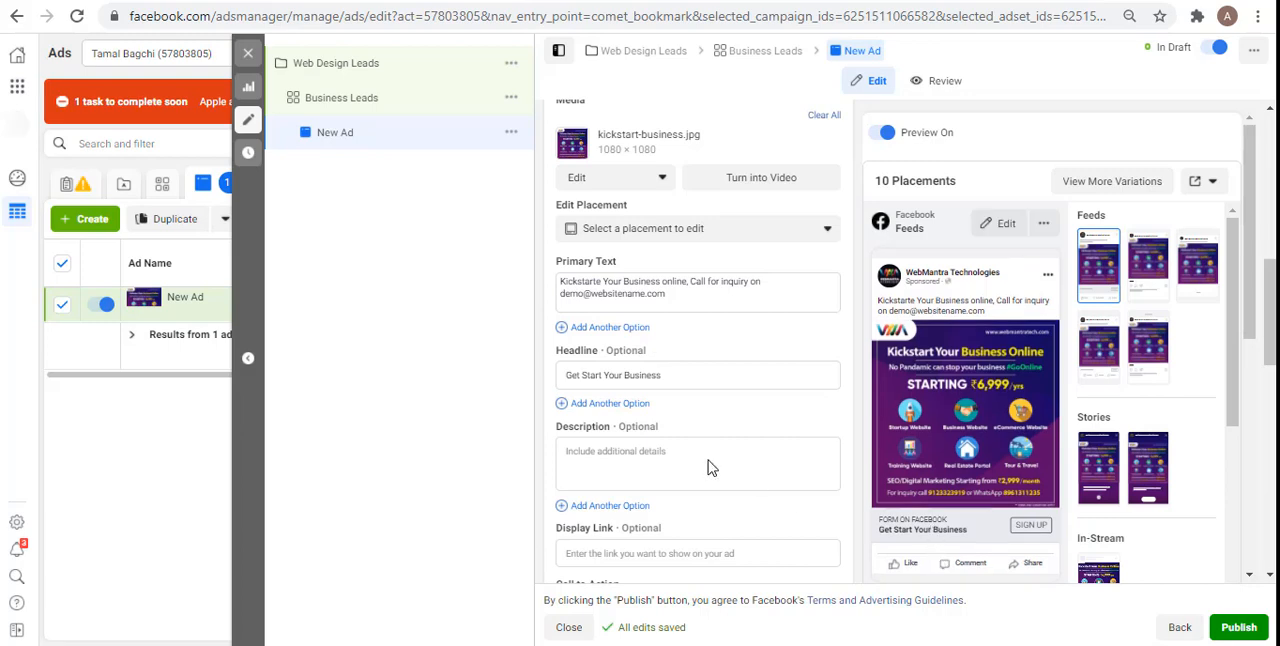
Step: Enter "Hurry Up! Limited Time!" as the ad's description
left_click(610, 460)
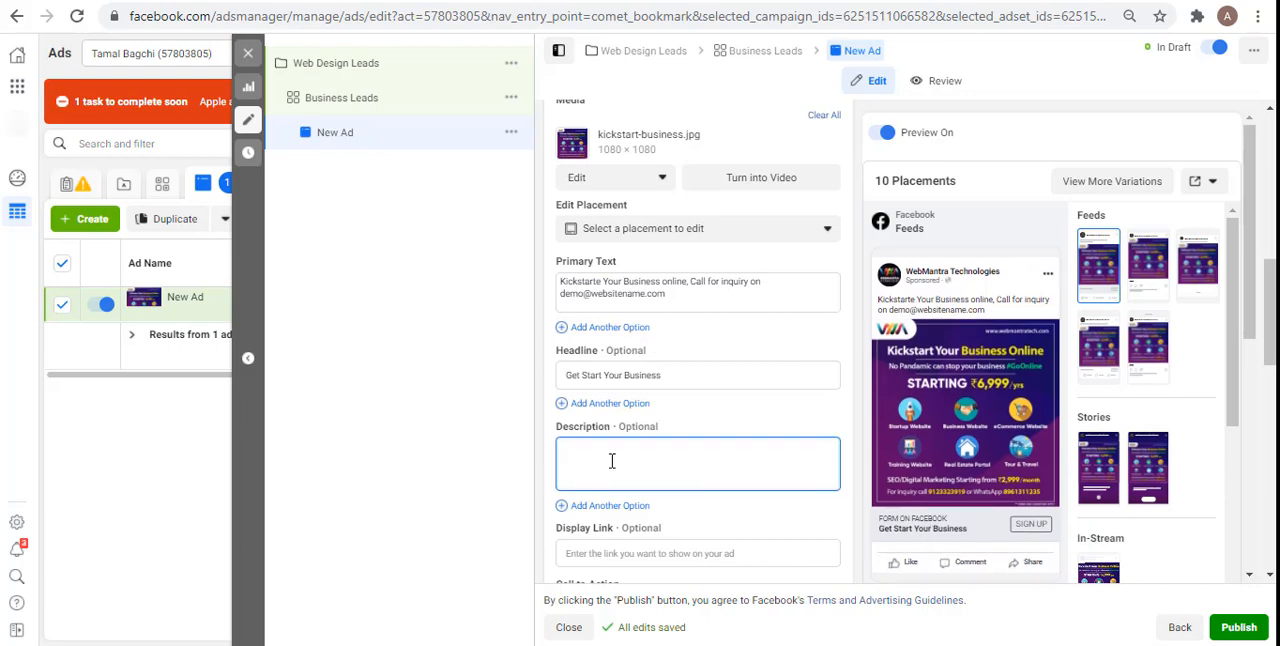
type("Hurry Up! Limited Time!")
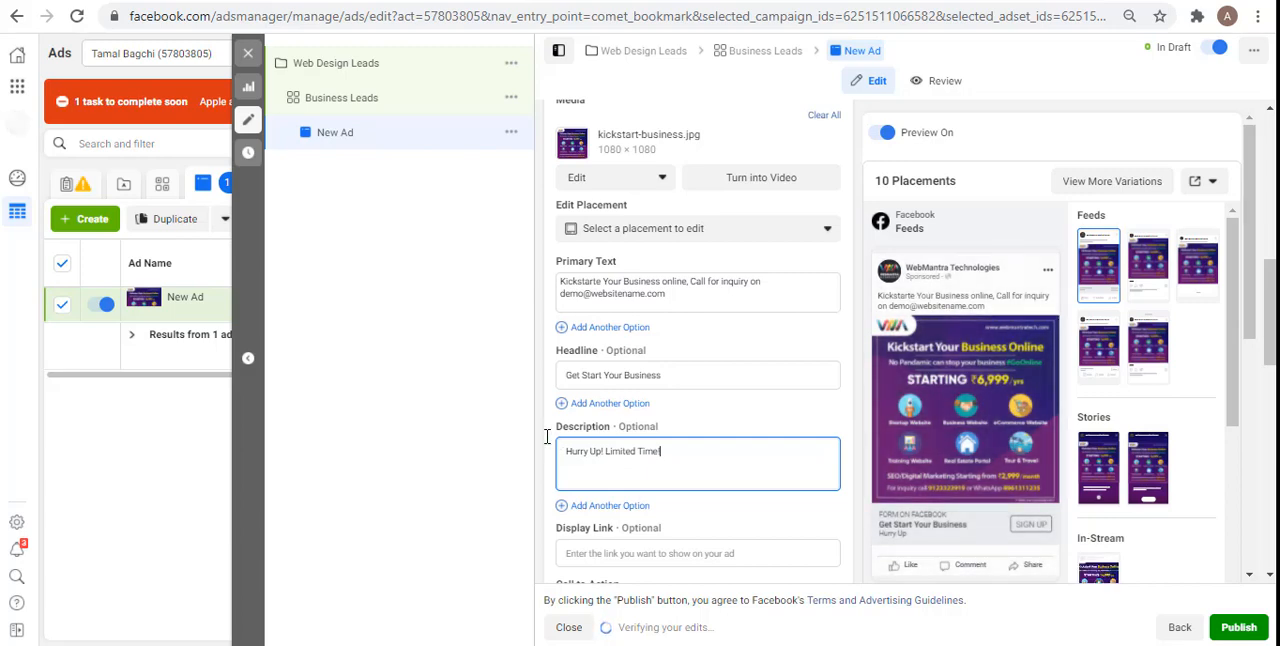
left_click(547, 436)
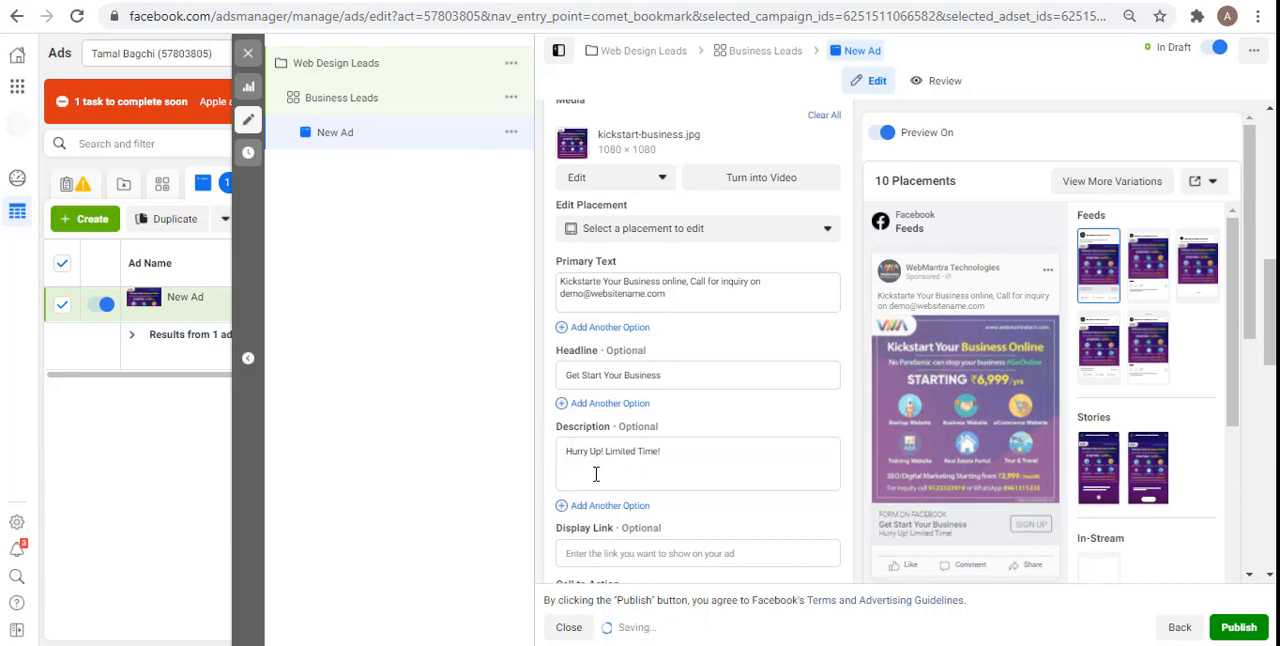
left_click(577, 549)
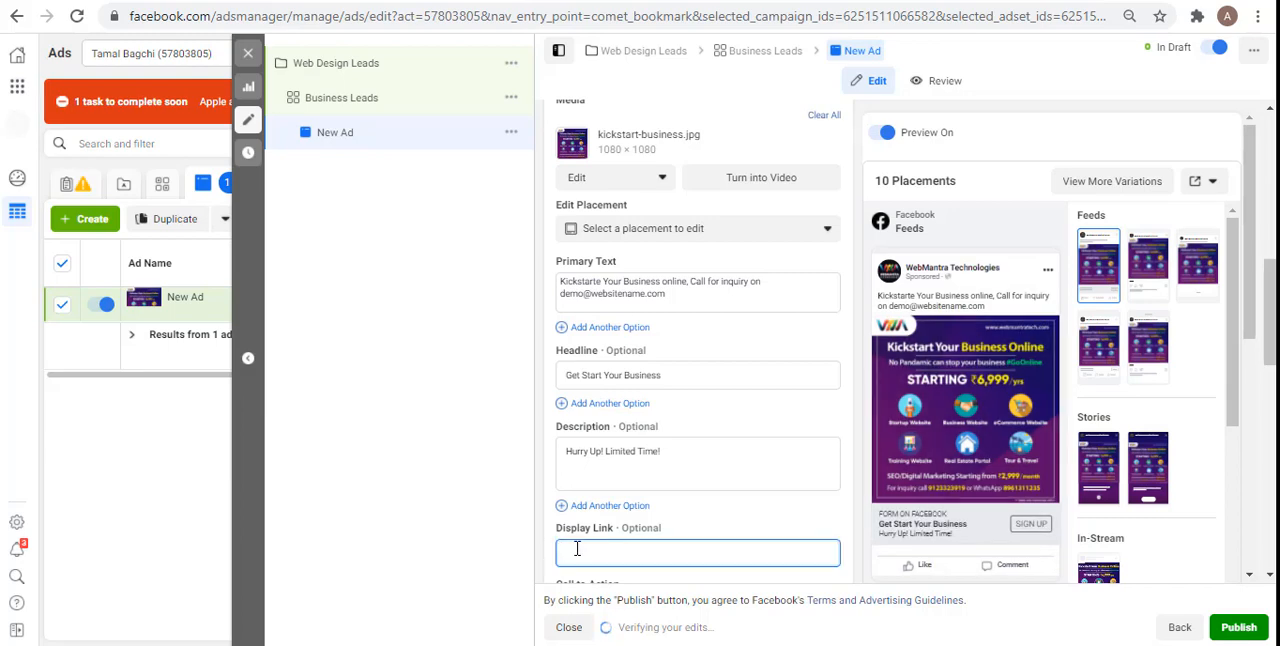
type("www.companyname.com")
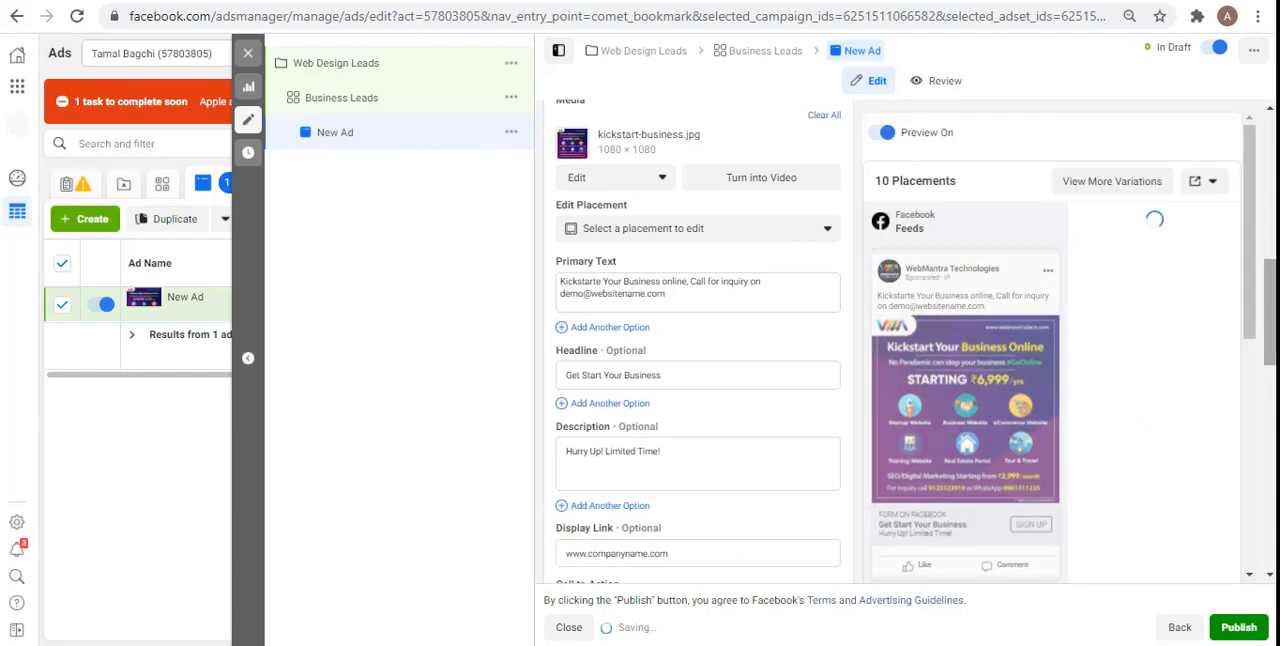
Step: Review the call-to-action options available for the ad, keeping Sign Up selected
scroll(698, 340, "down", 1)
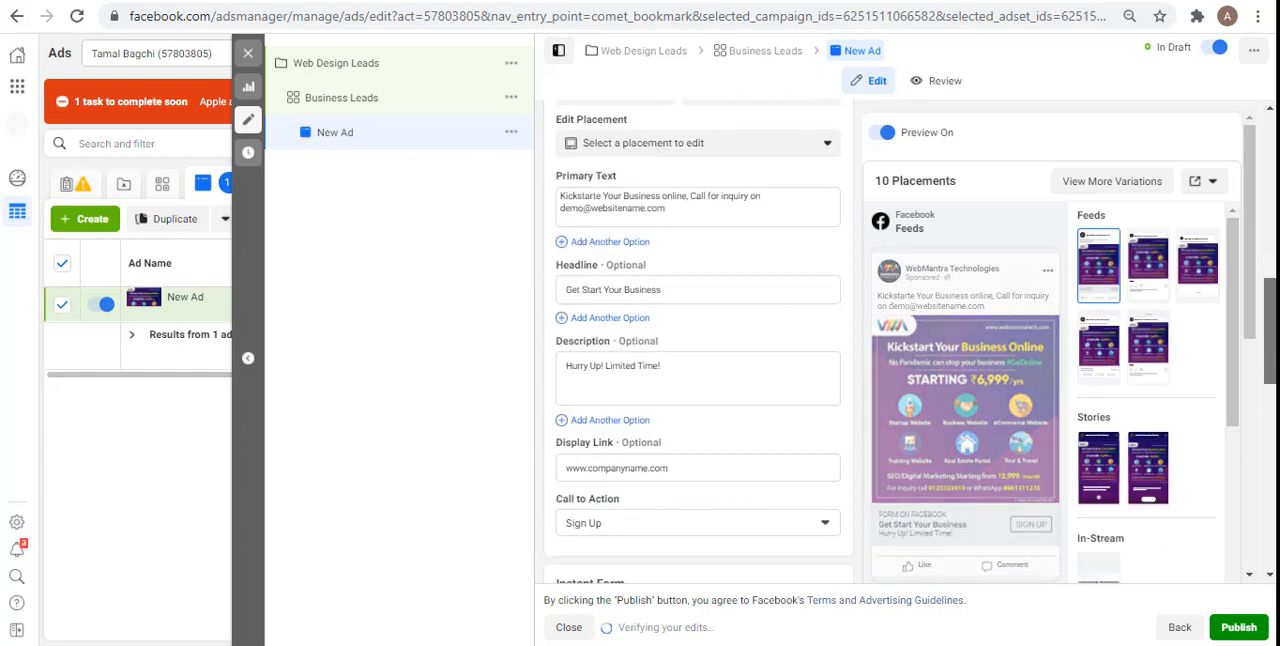
left_click_drag(1270, 320, 1270, 323)
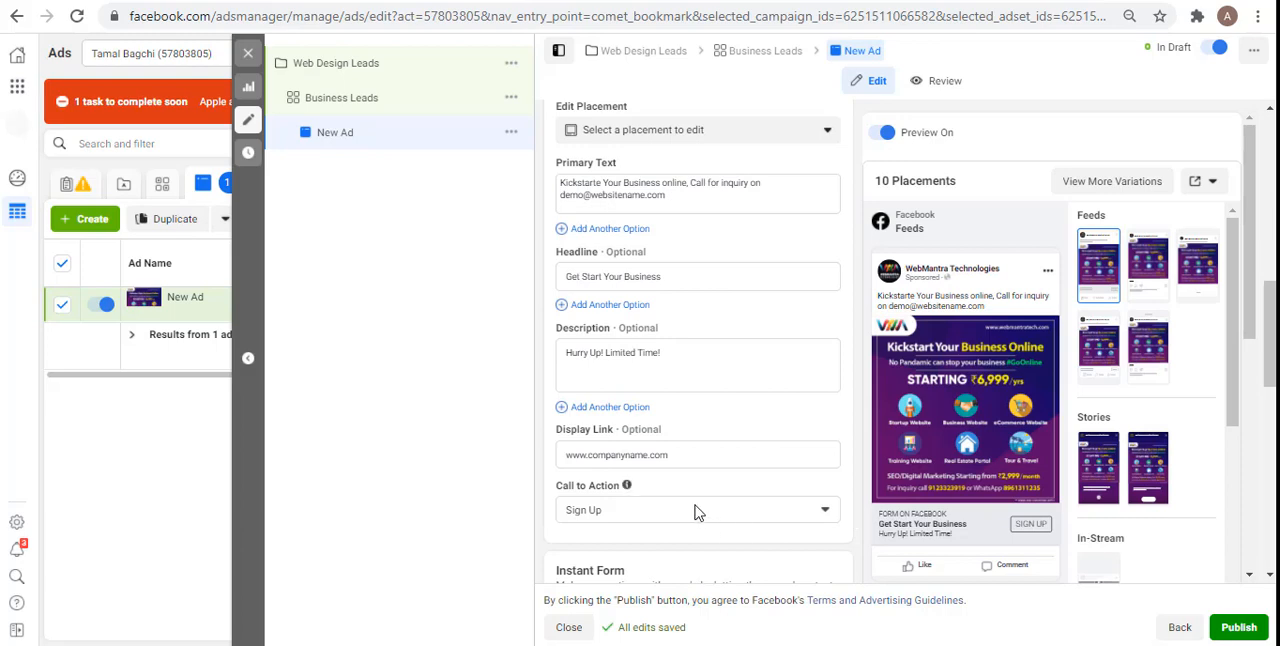
left_click(650, 510)
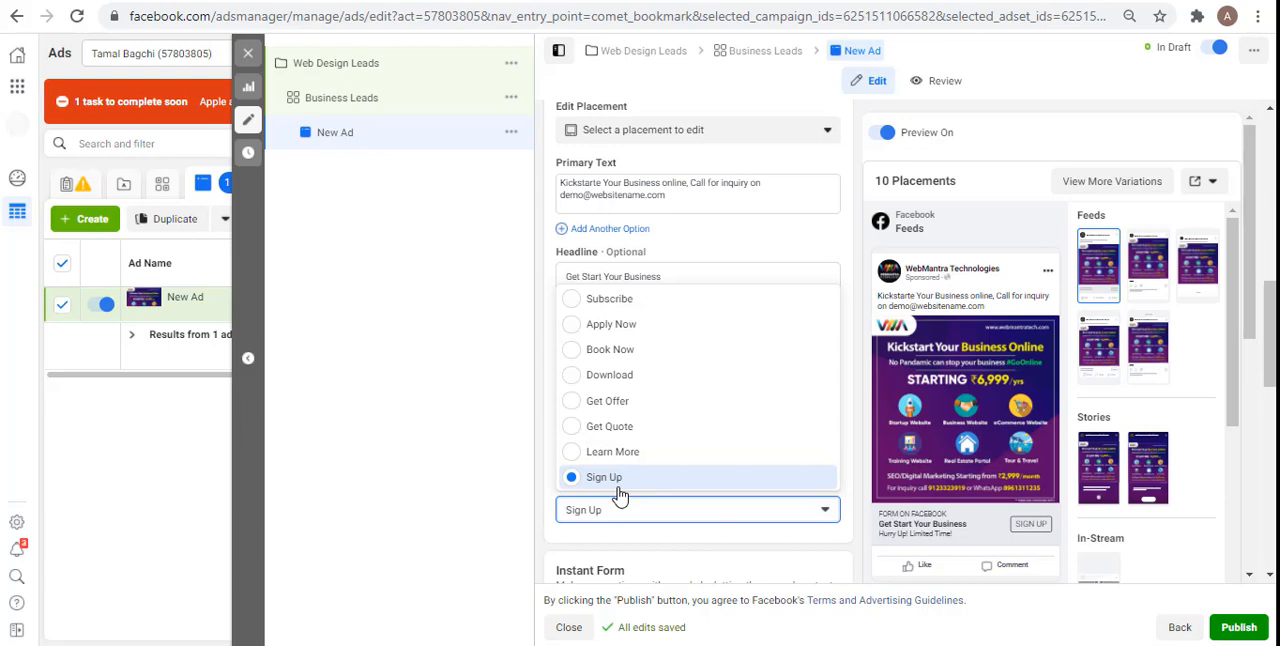
left_click(553, 486)
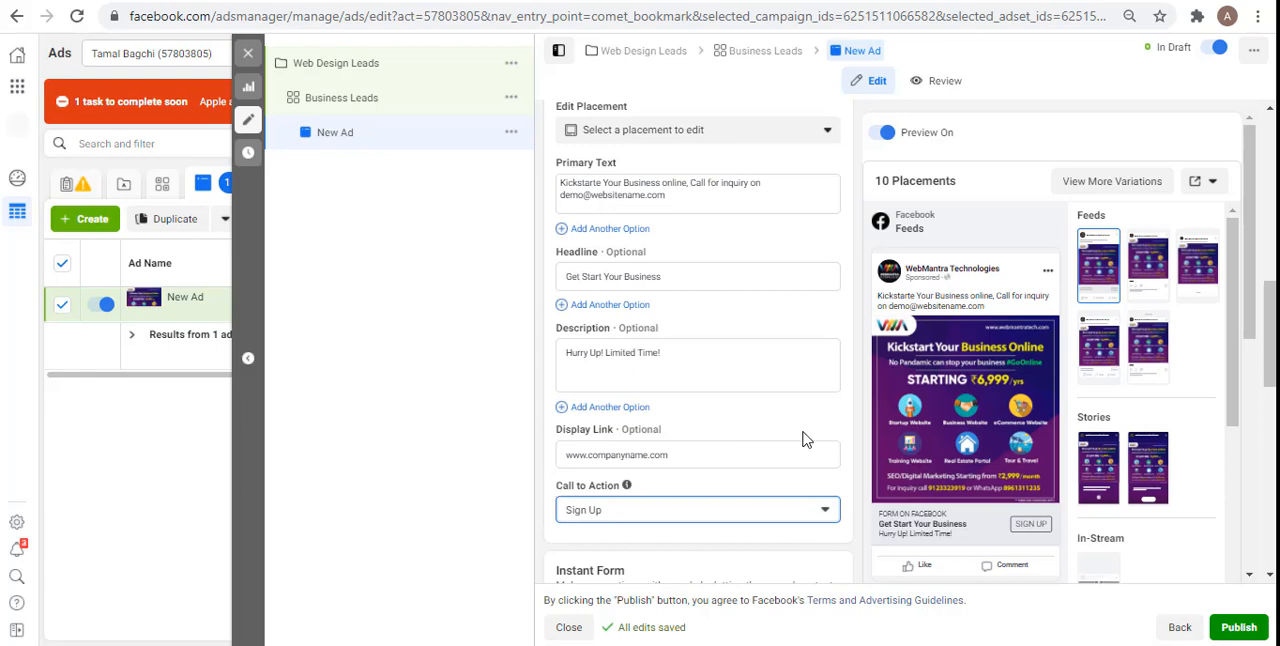
Step: Create a new instant form named "This is for Demonstration Purpose" and open its Intro section
left_click_drag(1270, 355, 1270, 391)
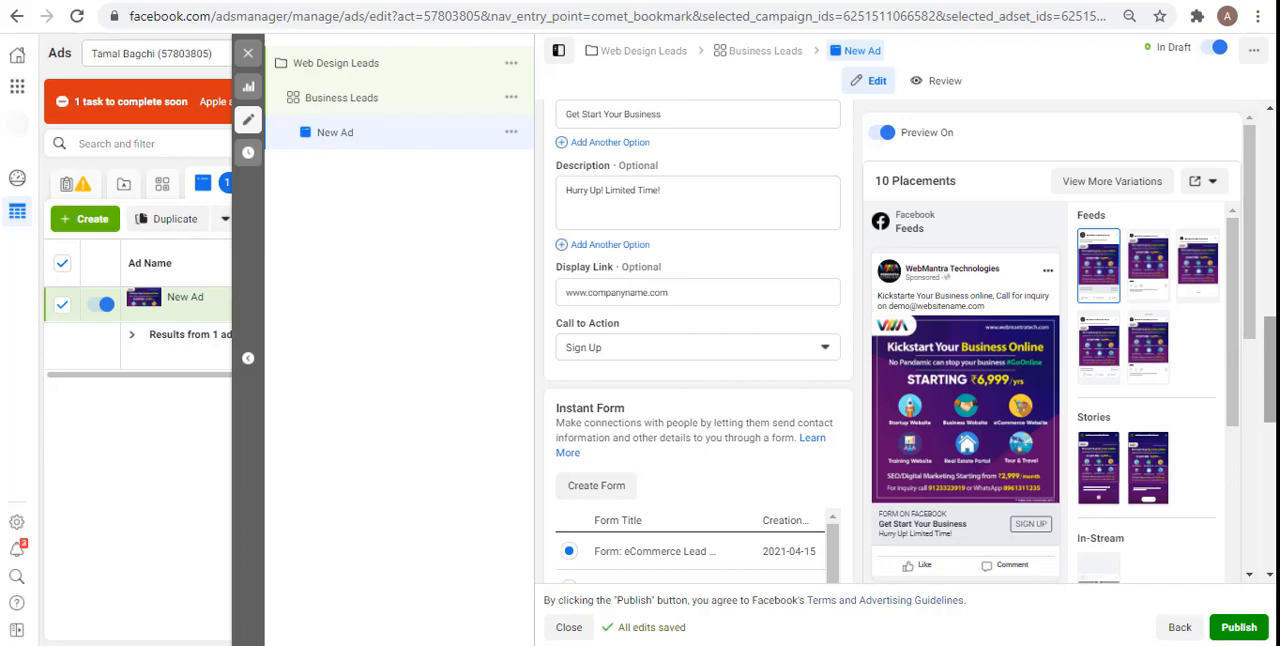
left_click_drag(1270, 368, 1270, 397)
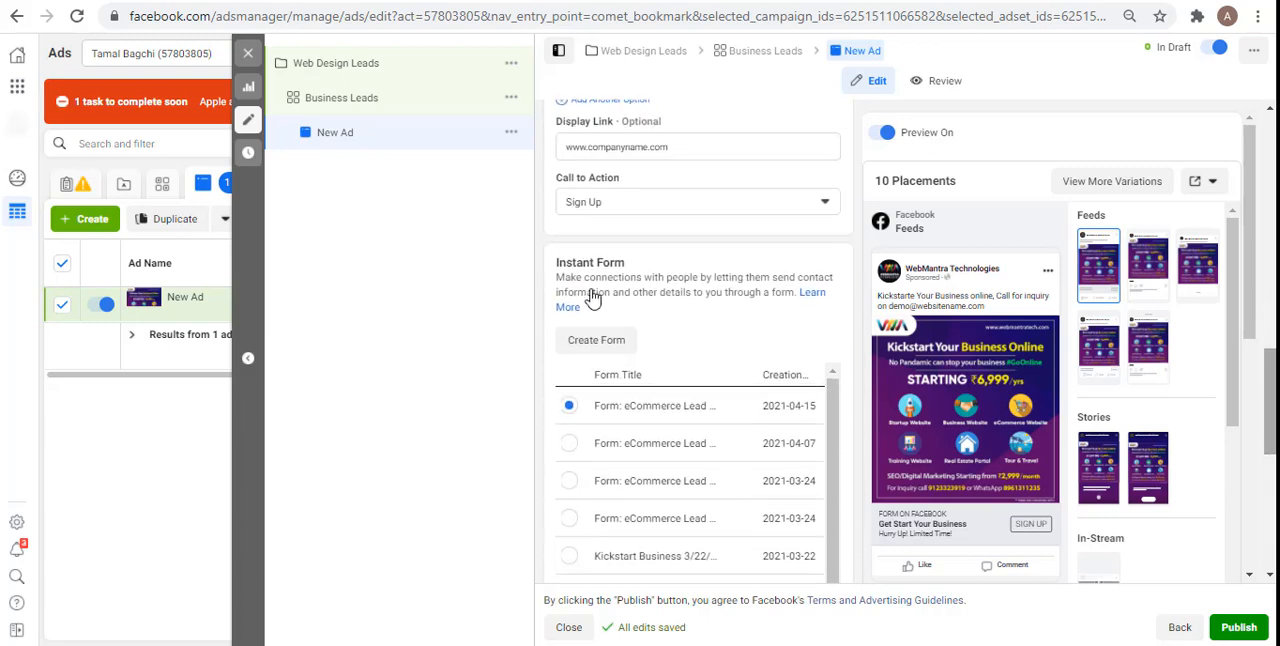
left_click(600, 345)
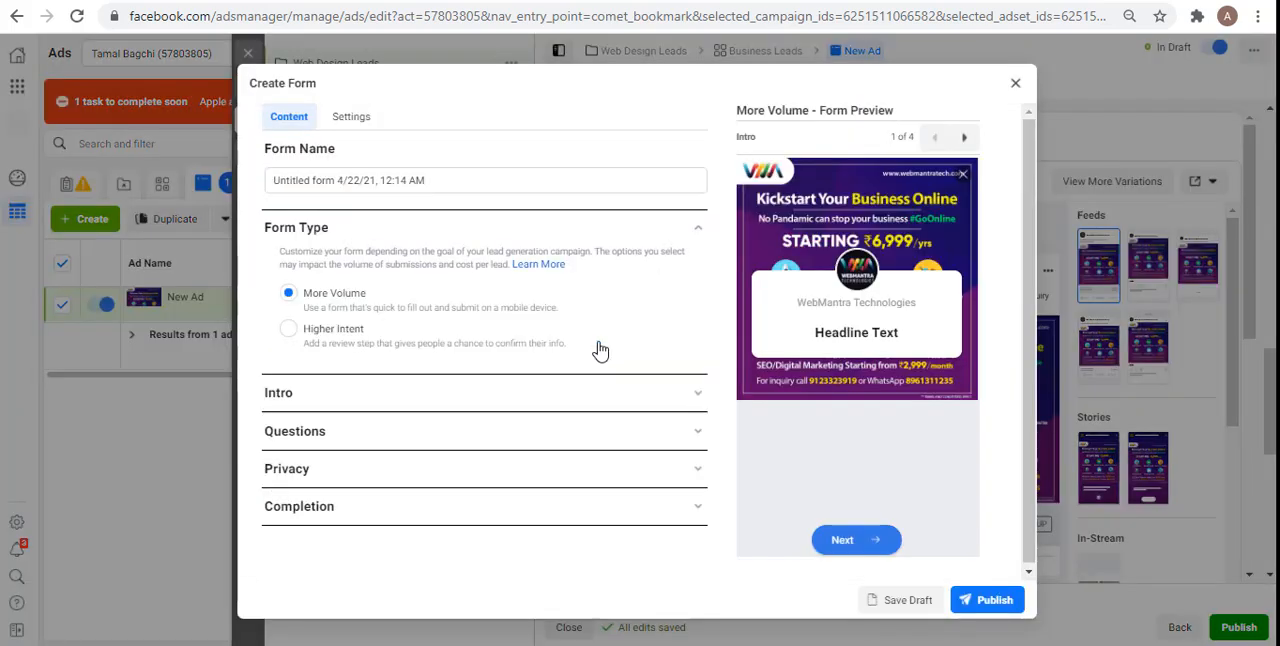
triple_click(437, 182)
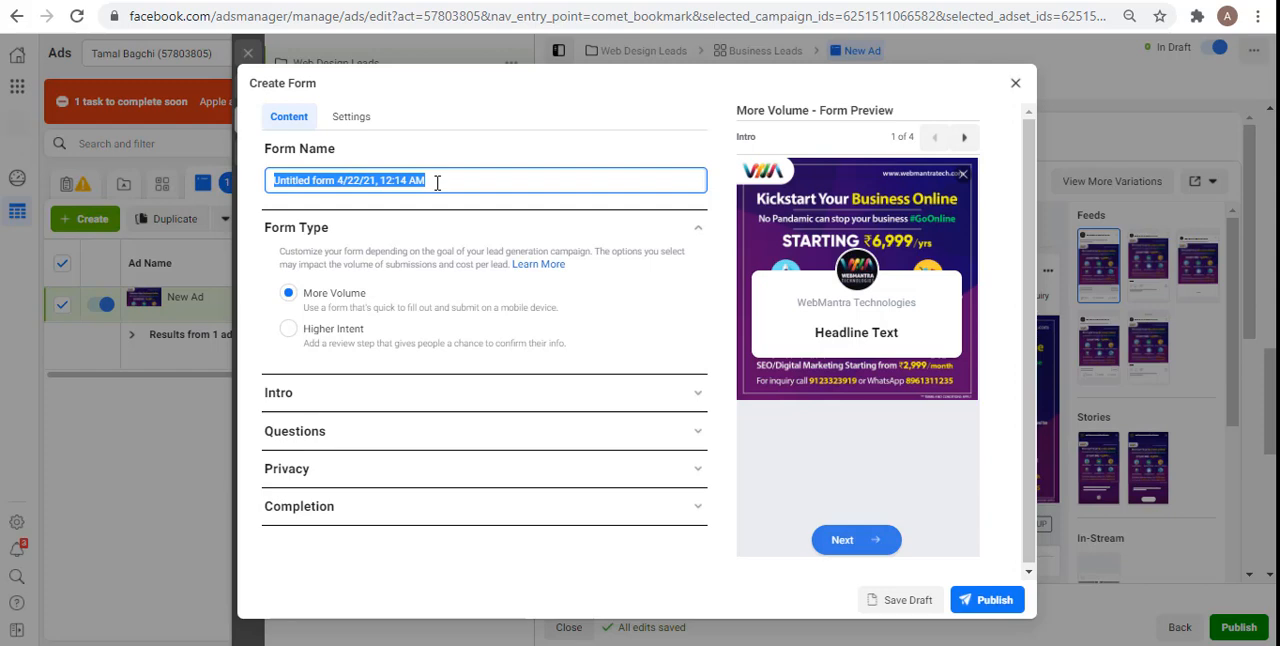
type("This is ")
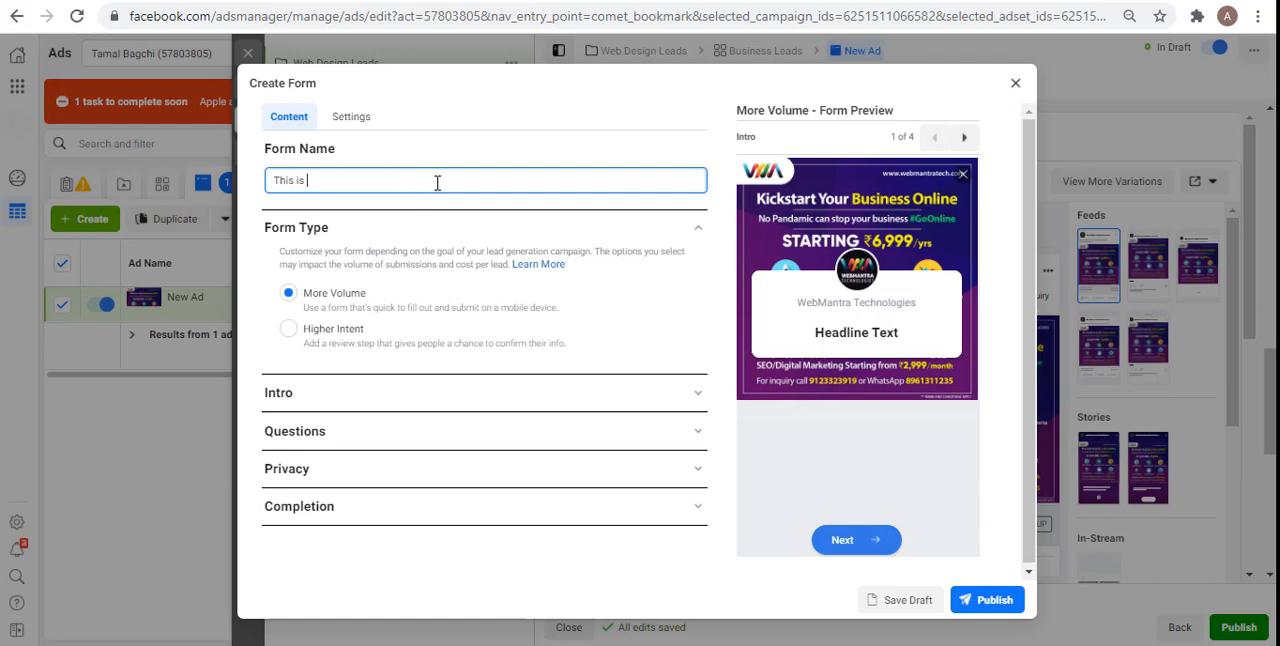
type("for Demonstration Purpose")
left_click(250, 341)
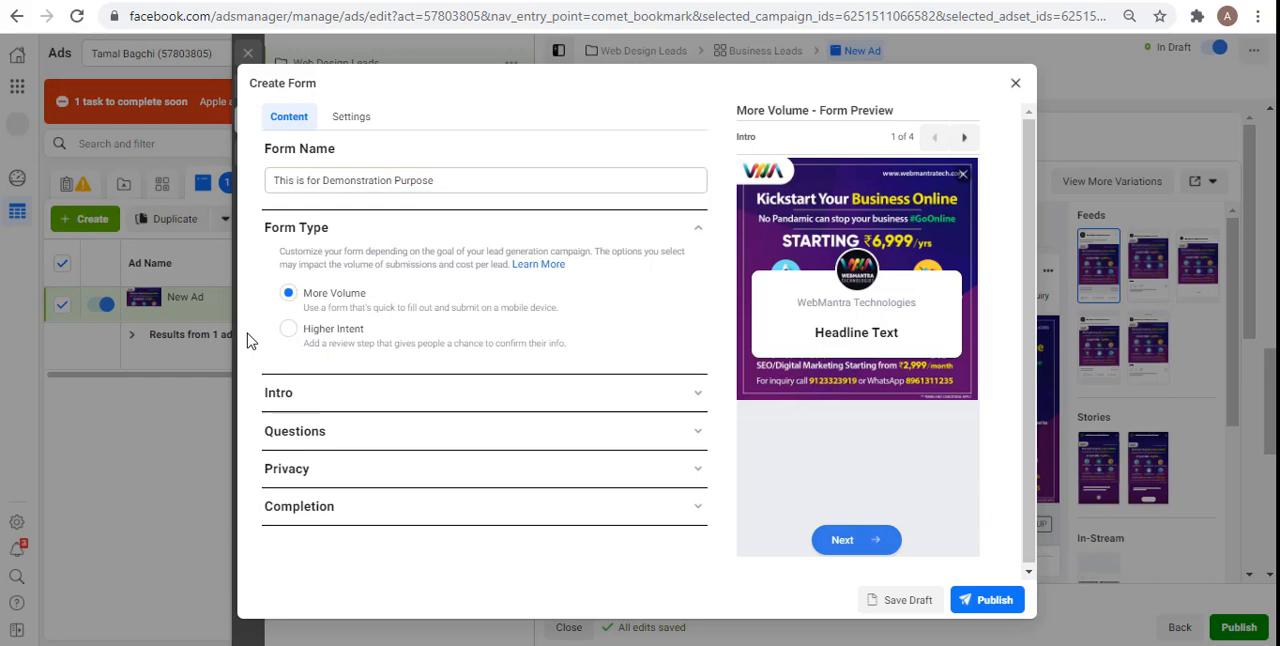
left_click(322, 398)
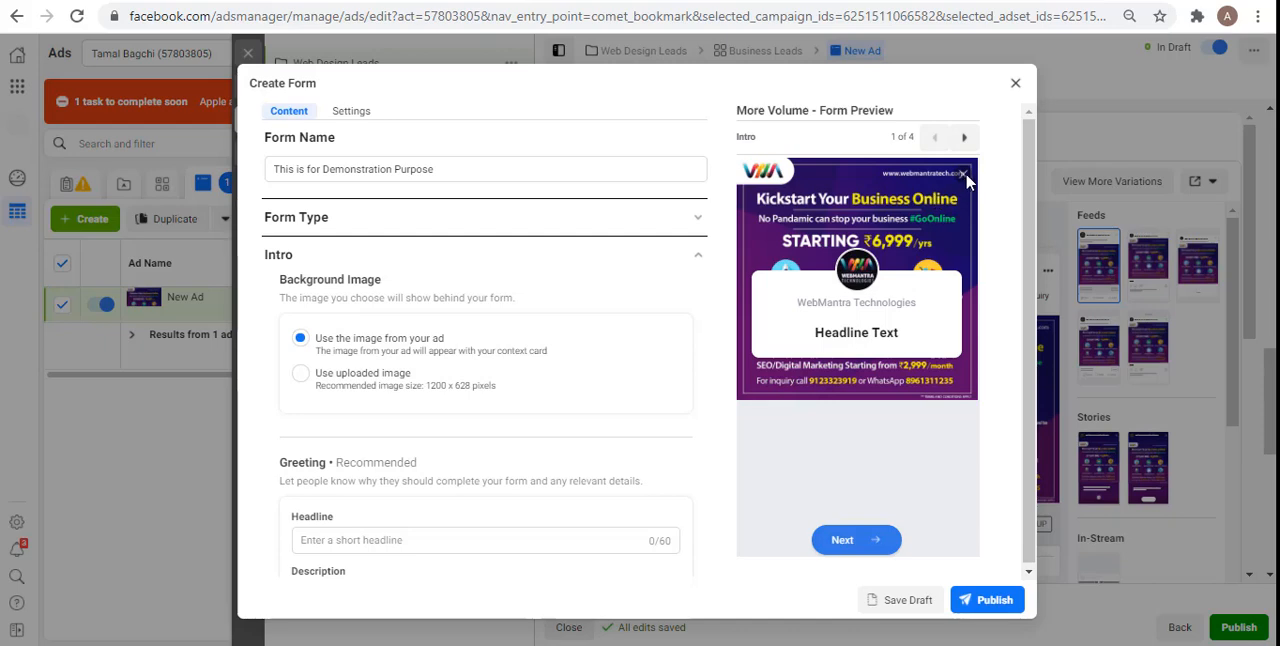
left_click(336, 394)
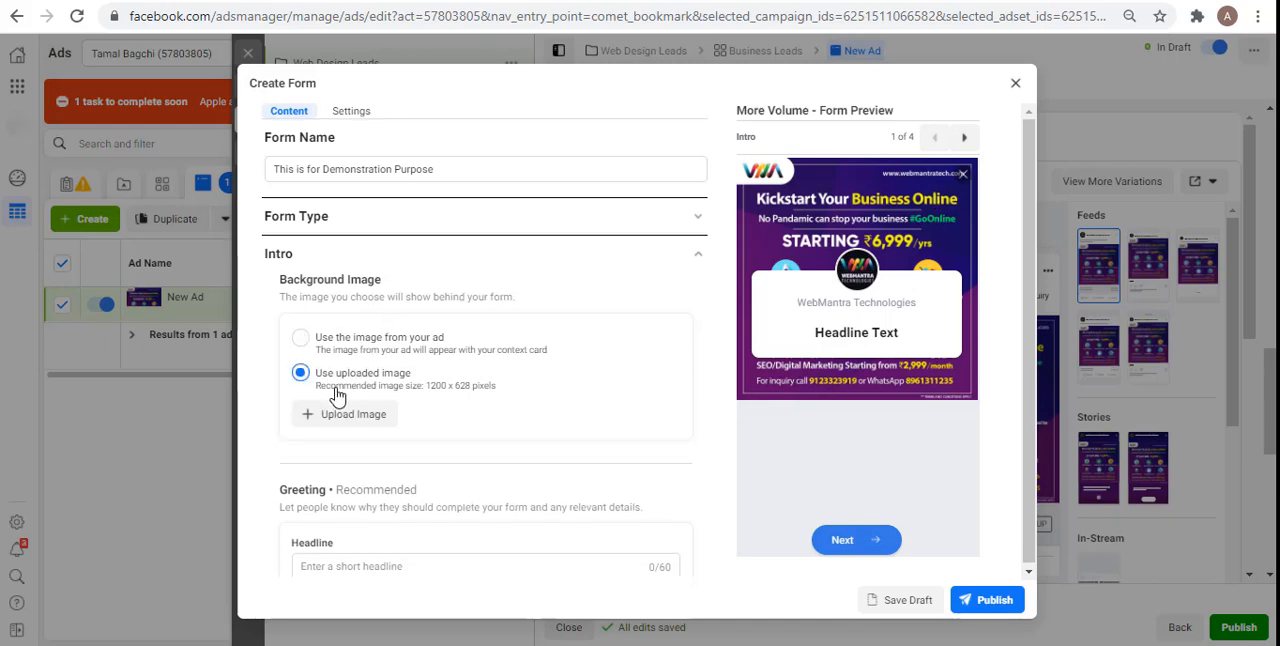
left_click(368, 425)
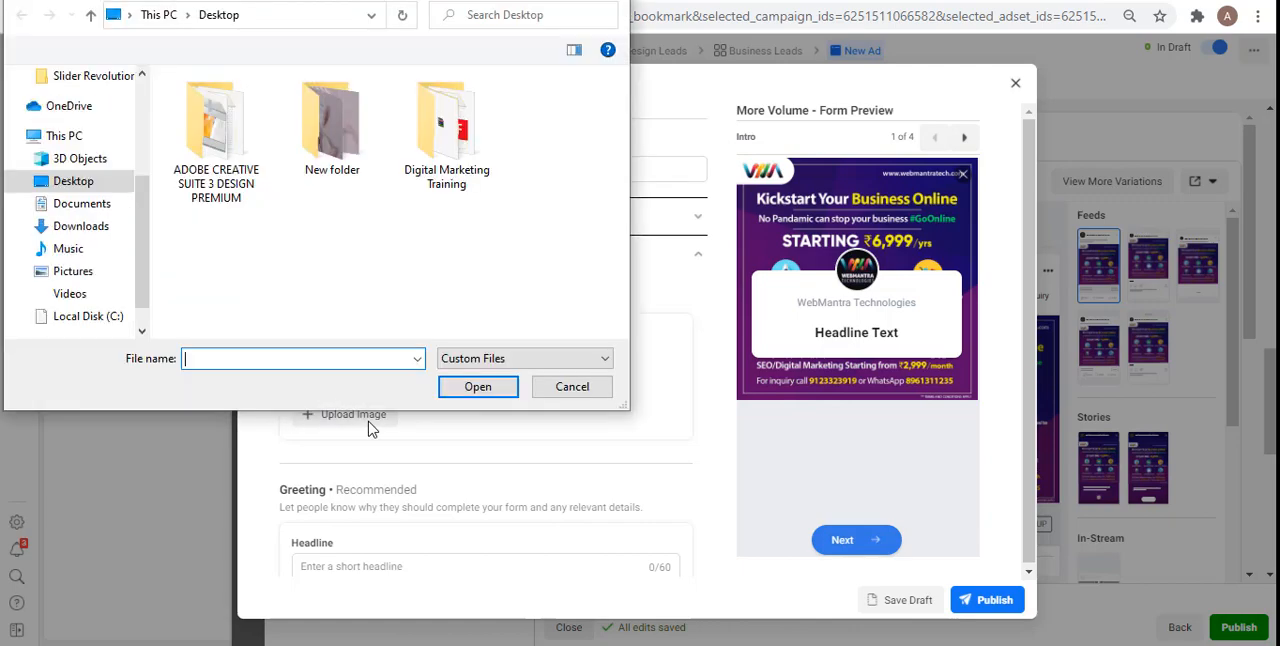
left_click(589, 388)
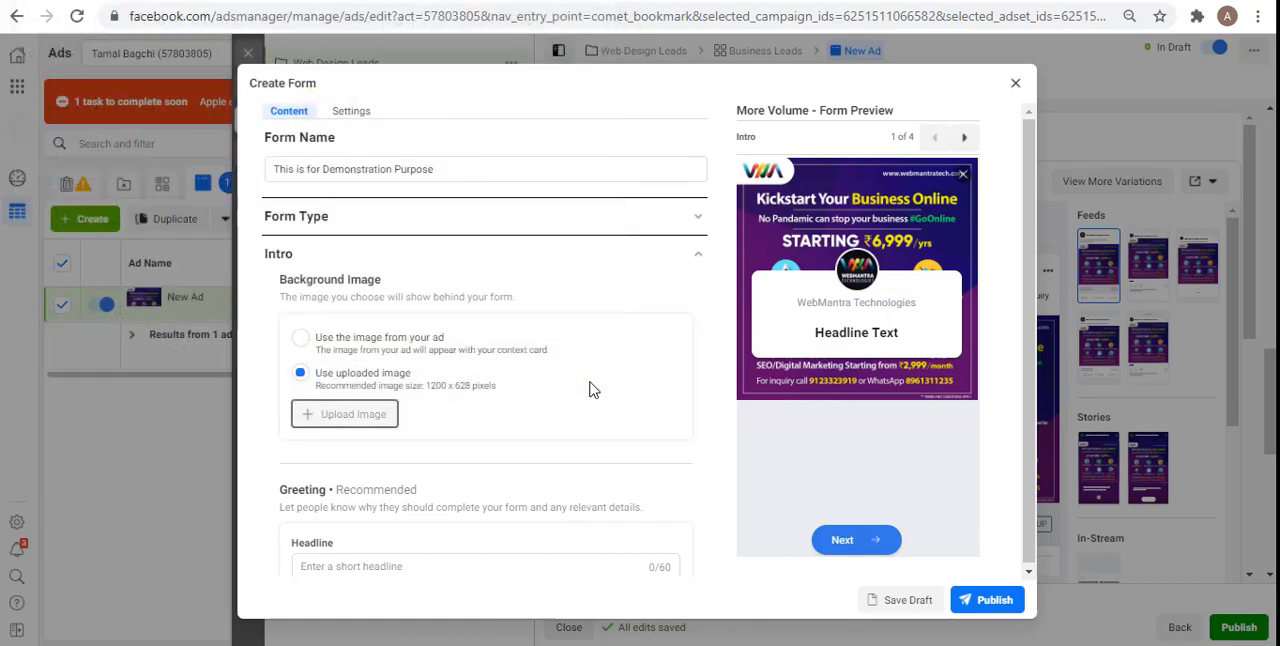
left_click(378, 345)
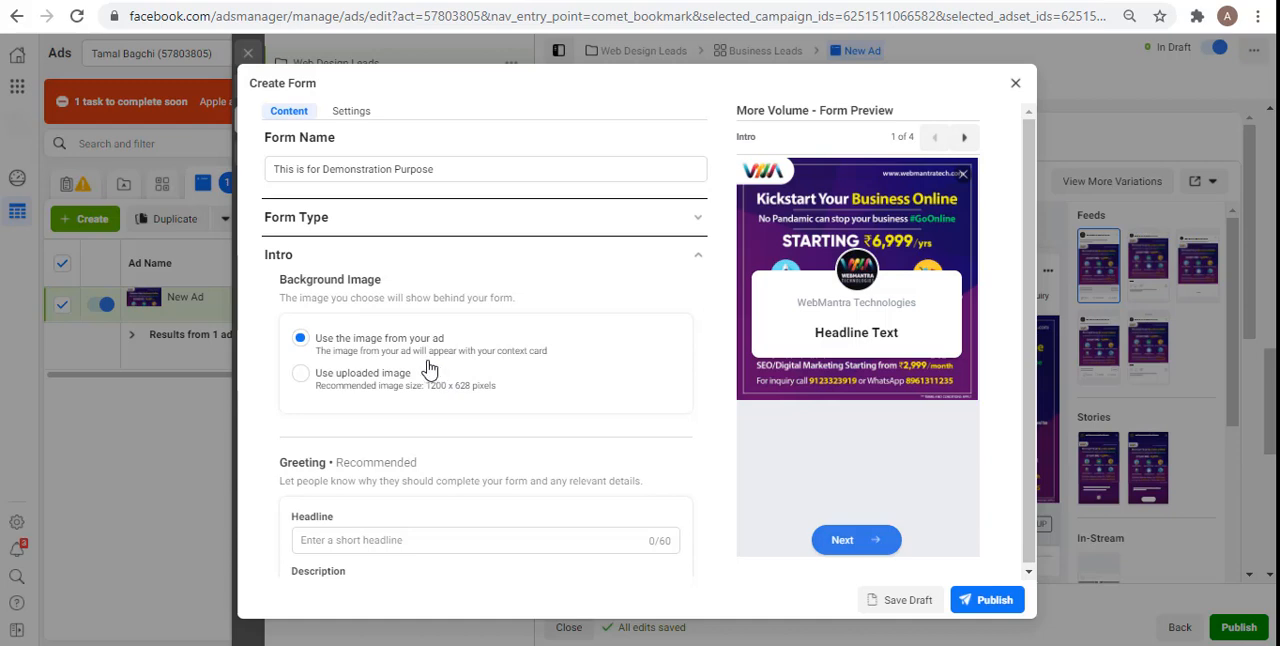
left_click(390, 394)
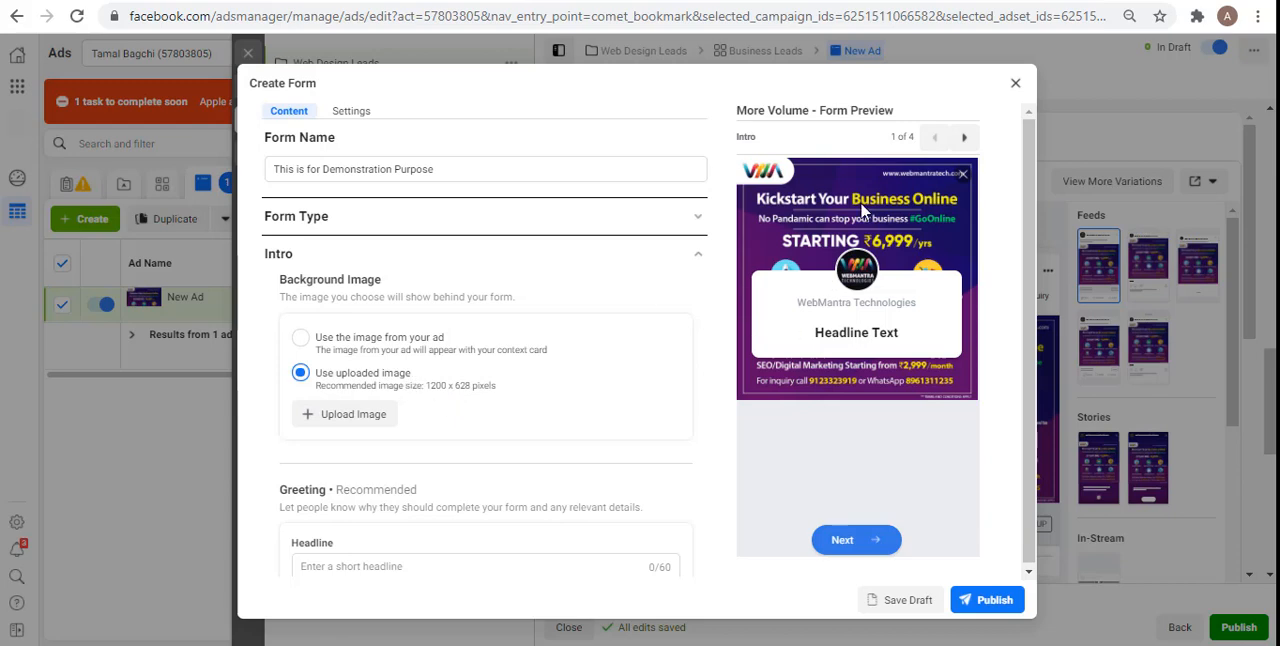
left_click(352, 341)
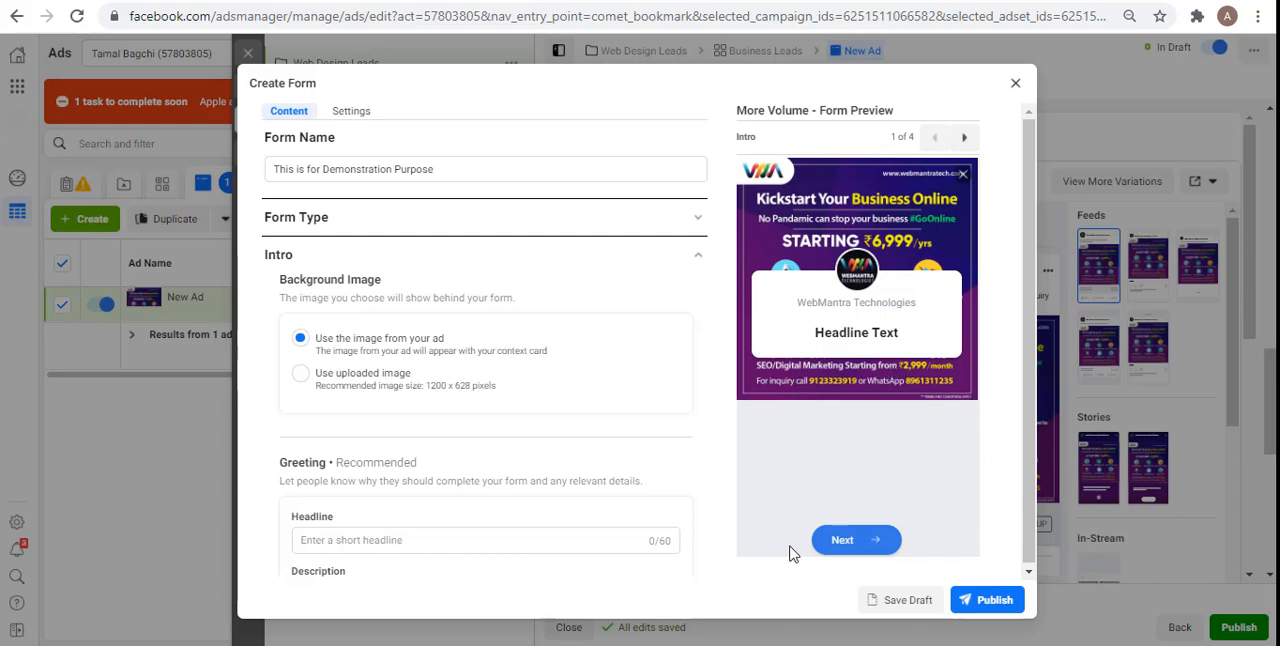
Step: Enter the form greeting's headline "Kick Start Your Business" and paragraph description "Get a Website Developed in Rs. 6,9999/-"
left_click(529, 540)
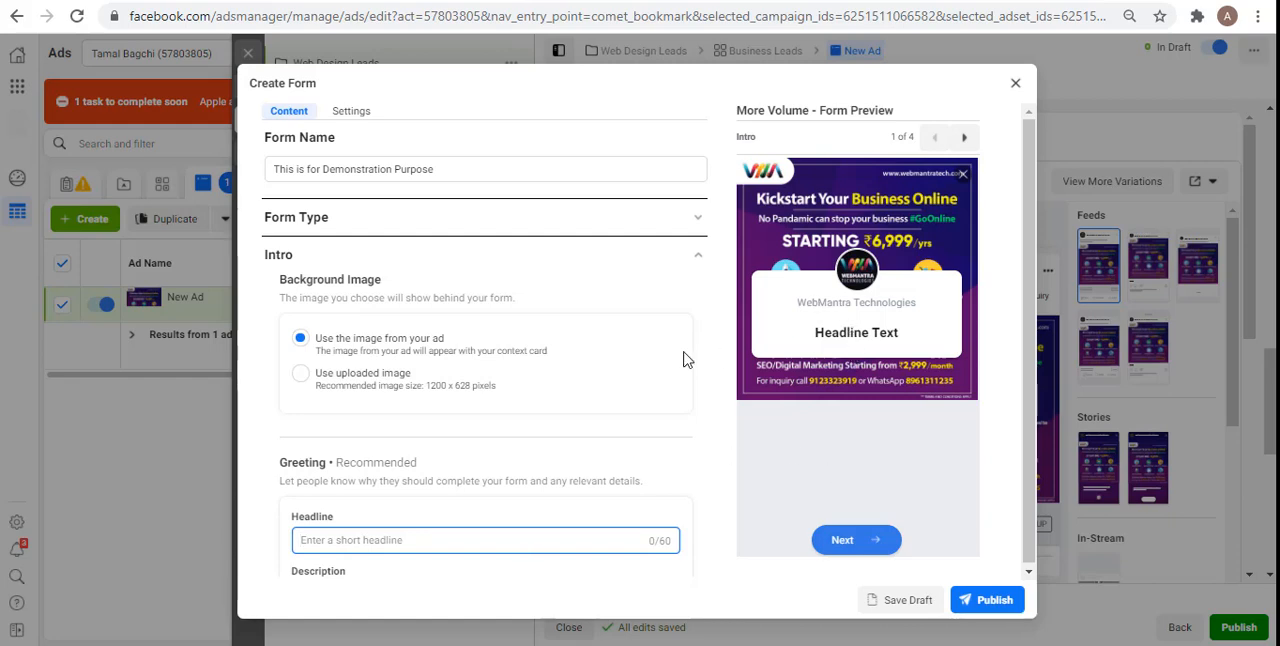
type("K")
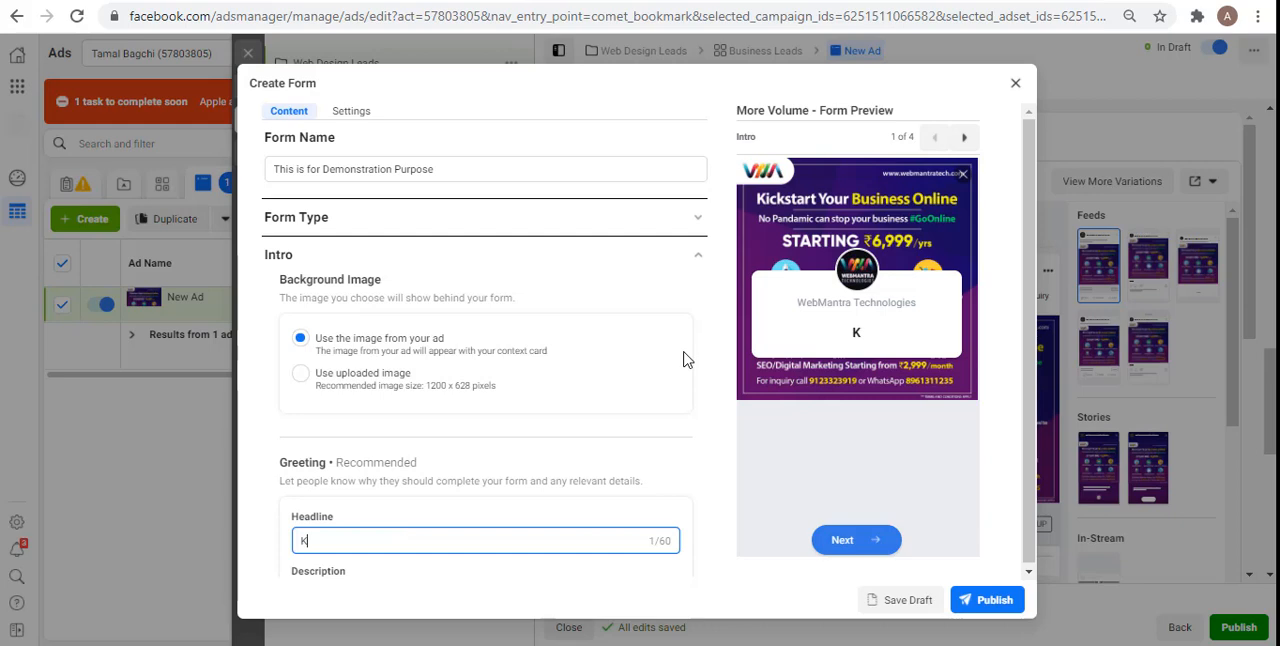
type("ick Start Your Business")
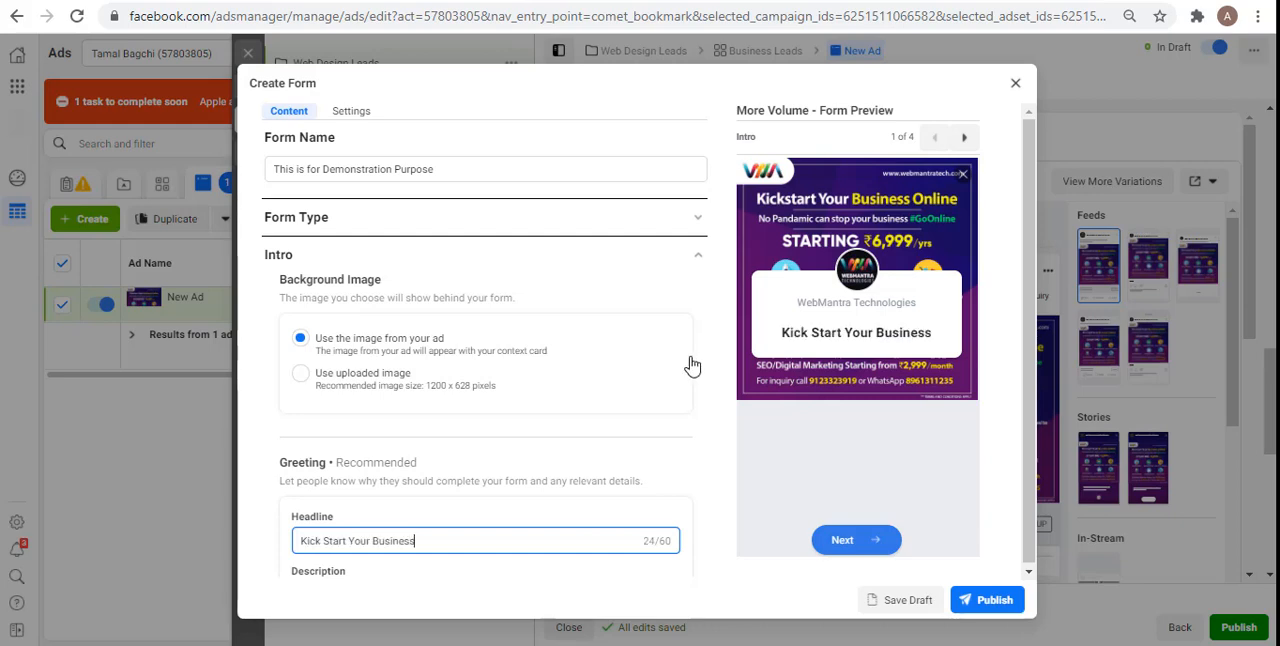
scroll(722, 518, "down", 3)
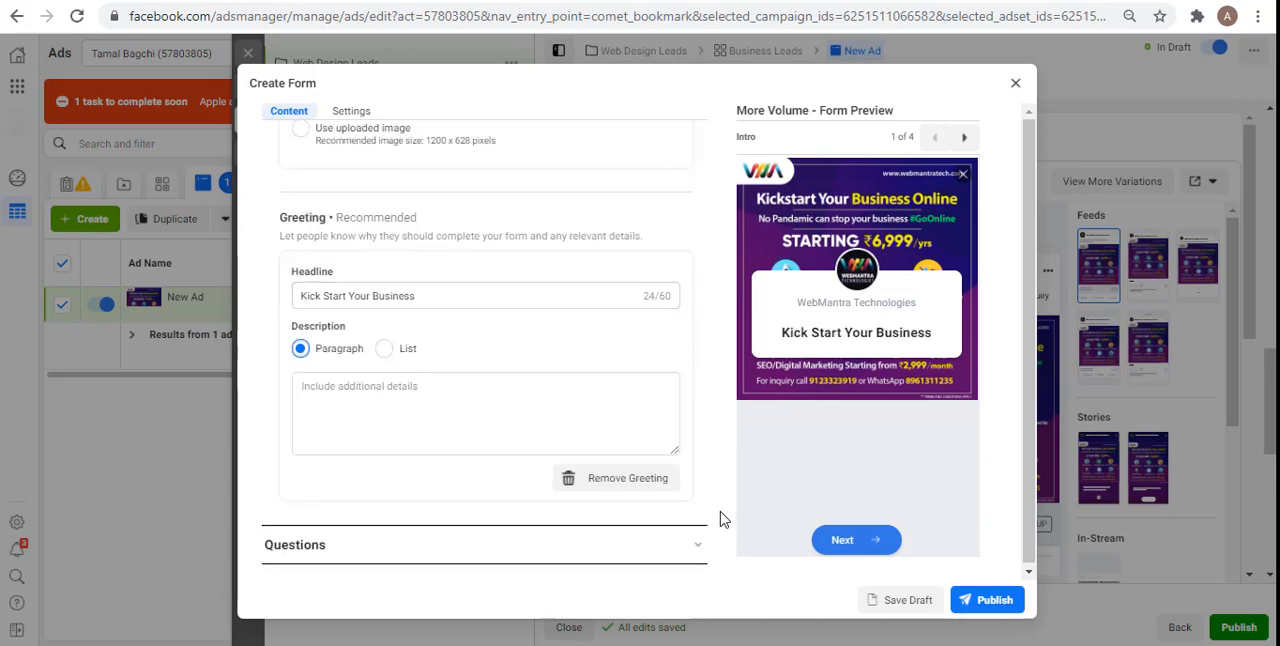
left_click(365, 410)
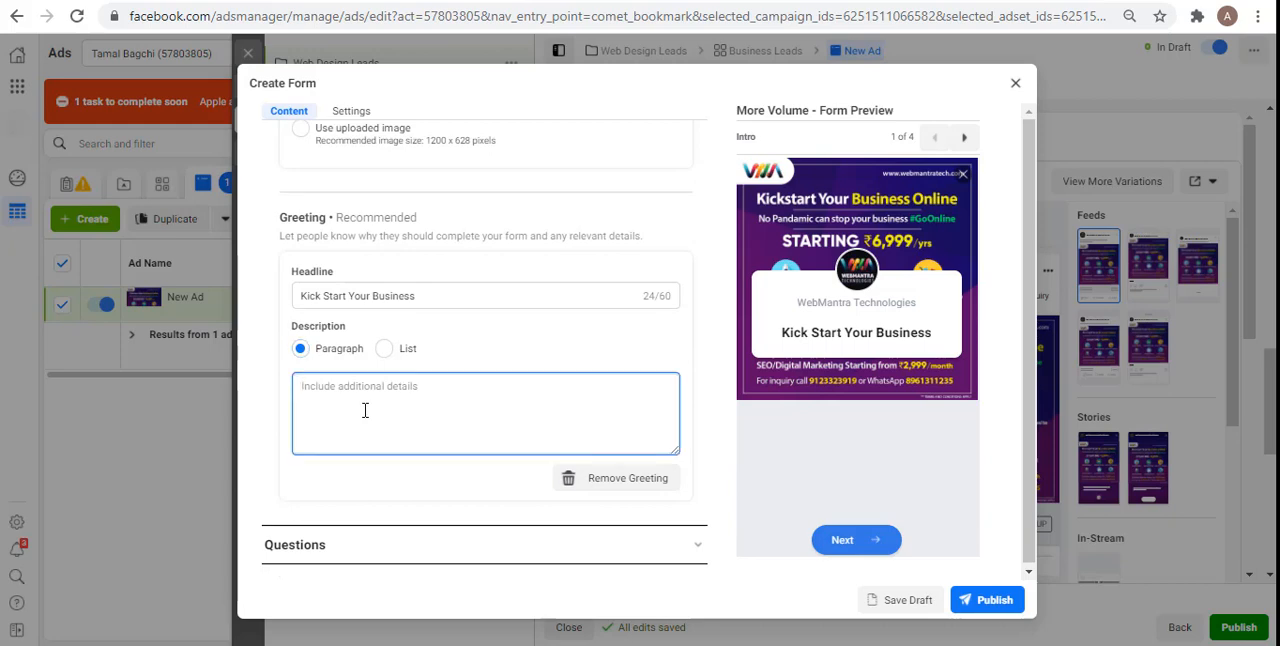
type("Get a Website Developed in Rs. 6,9")
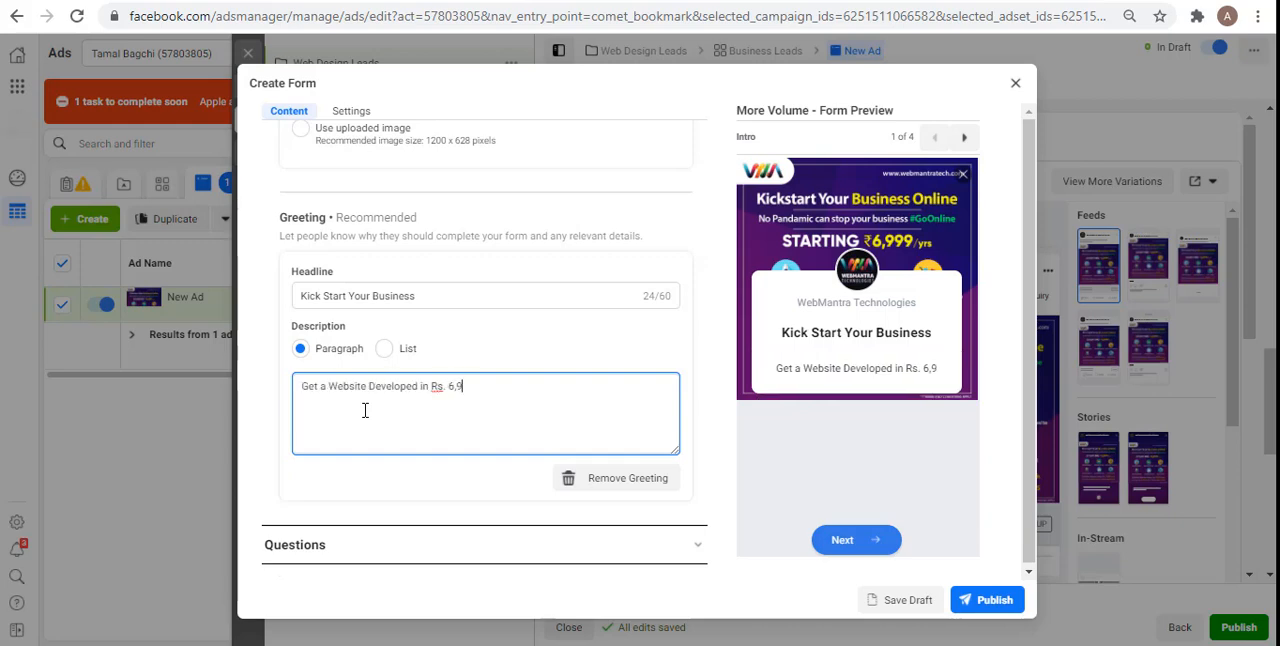
type("999/-")
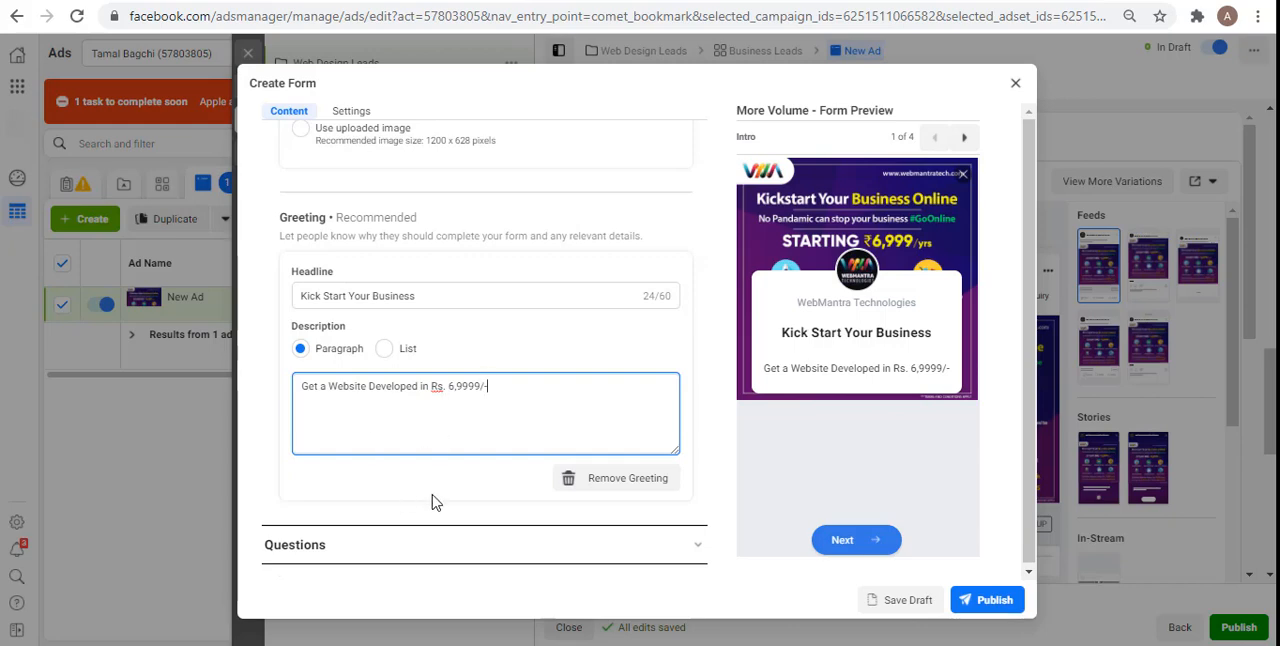
Step: Add a short answer custom question reading "Enter Your Name" to the form's Questions section
left_click(378, 557)
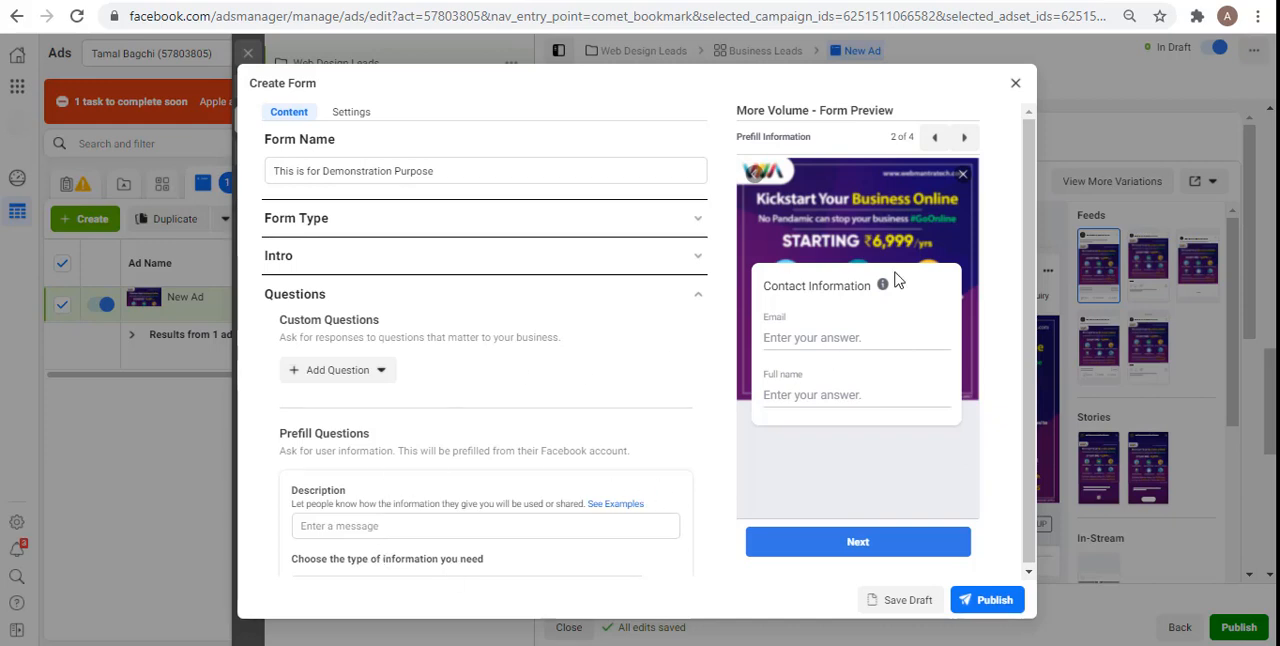
left_click_drag(1029, 287, 1028, 328)
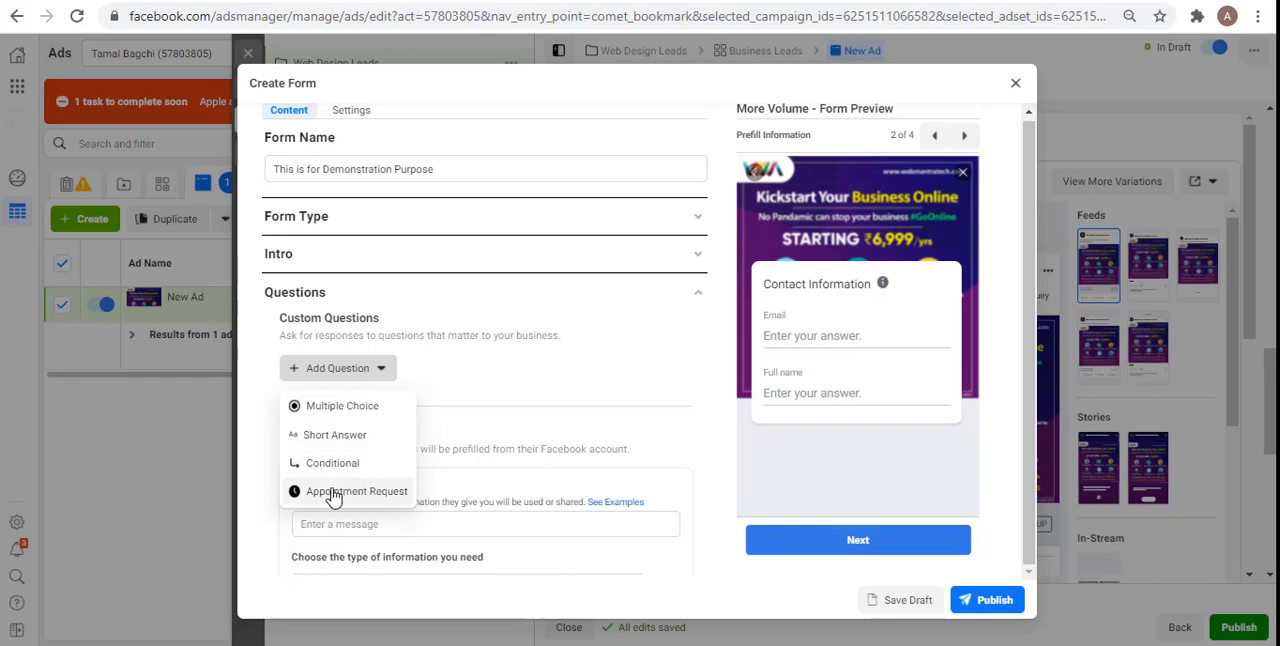
left_click(700, 461)
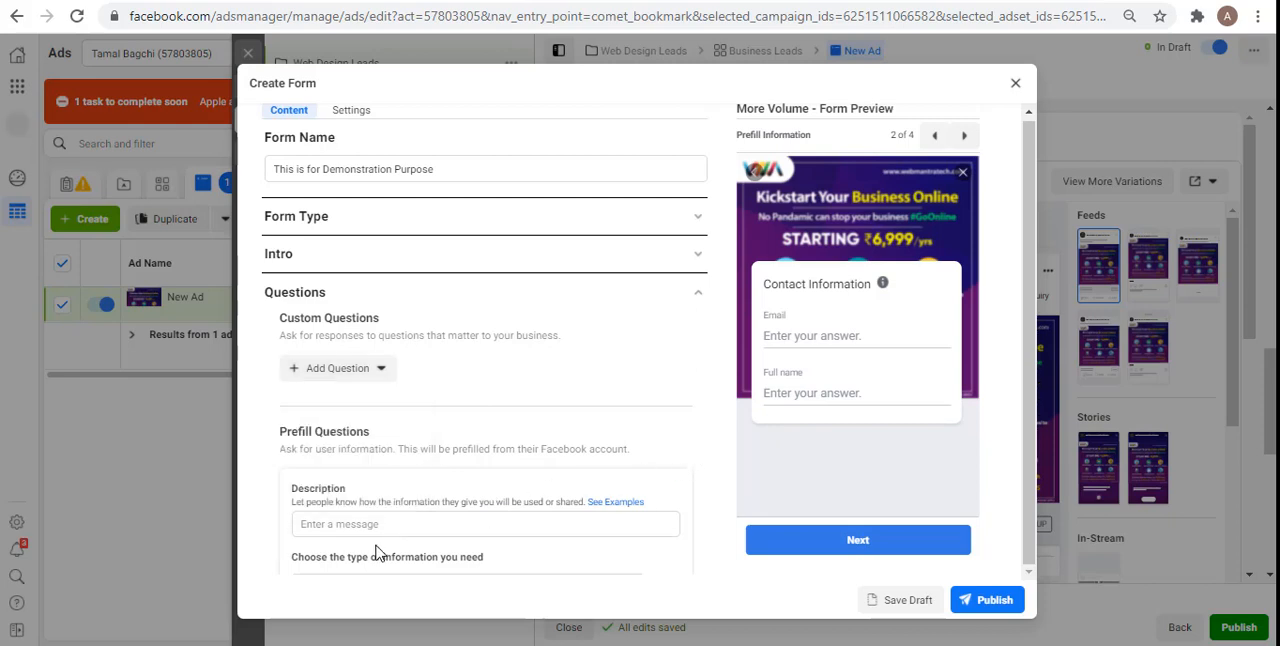
left_click(329, 372)
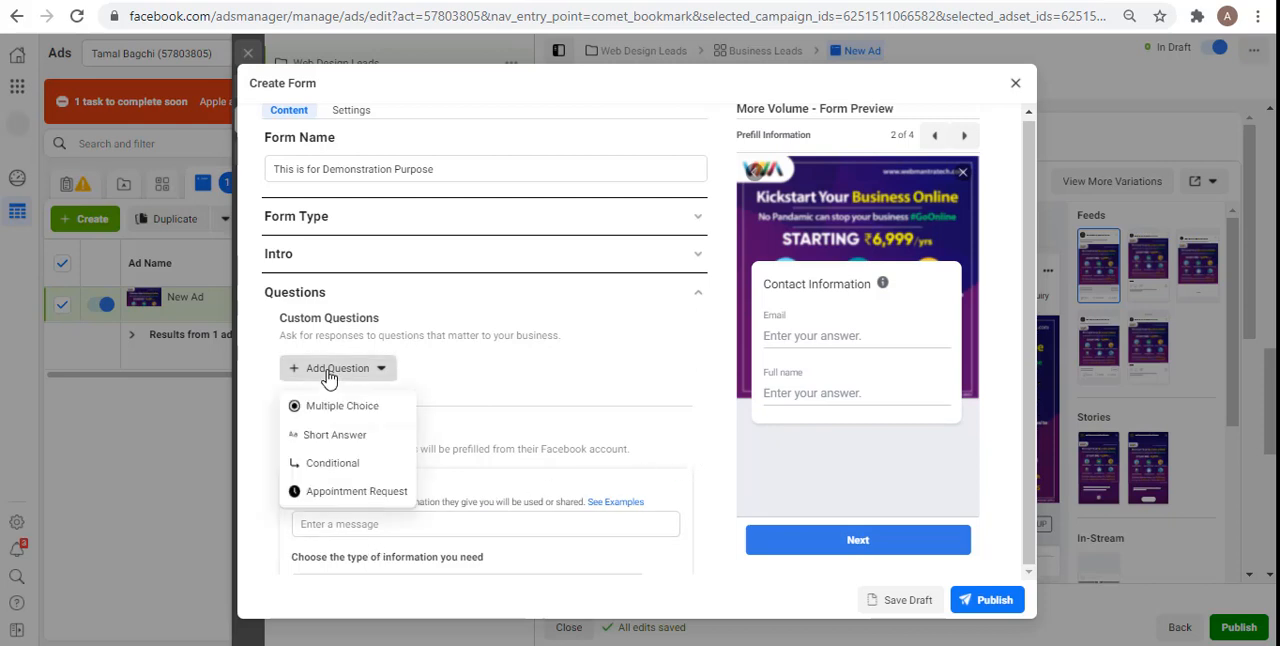
left_click(363, 449)
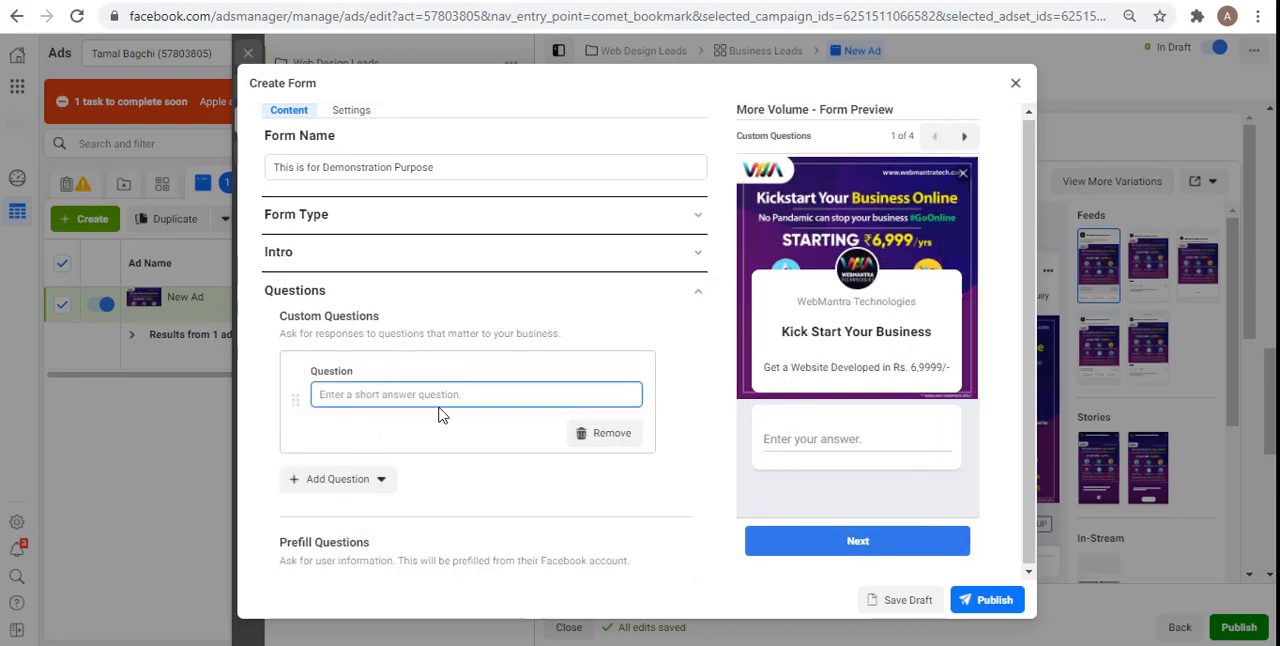
type("Enter ")
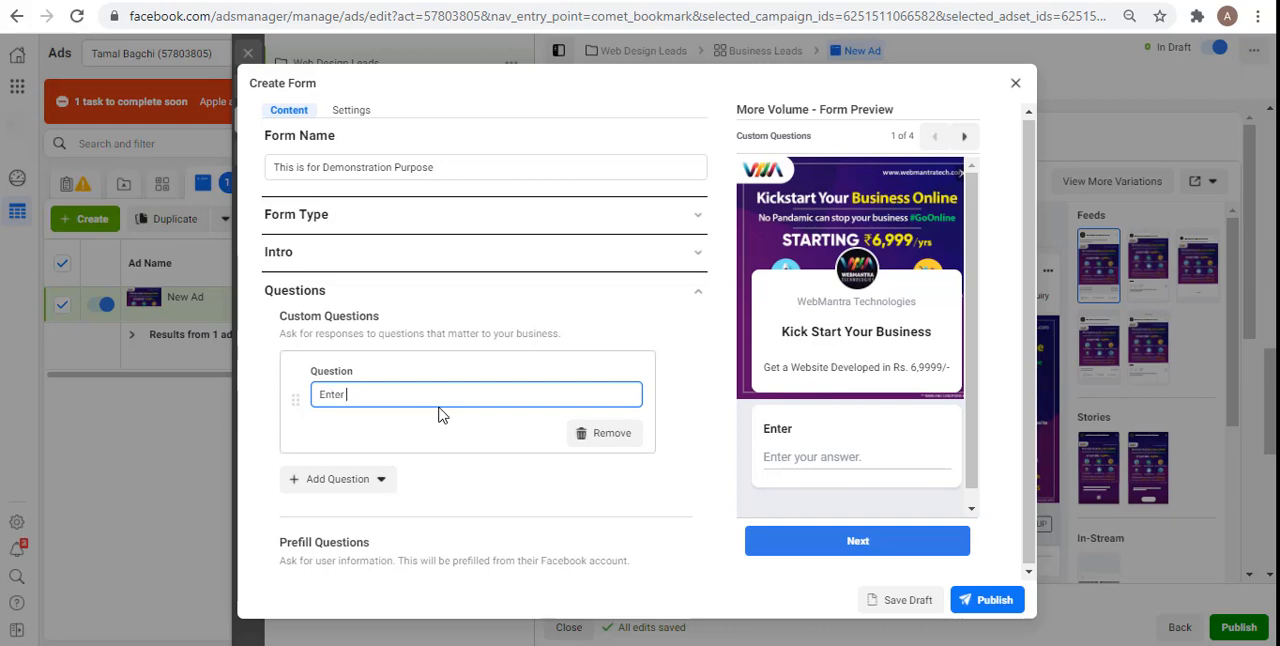
type("Your Name")
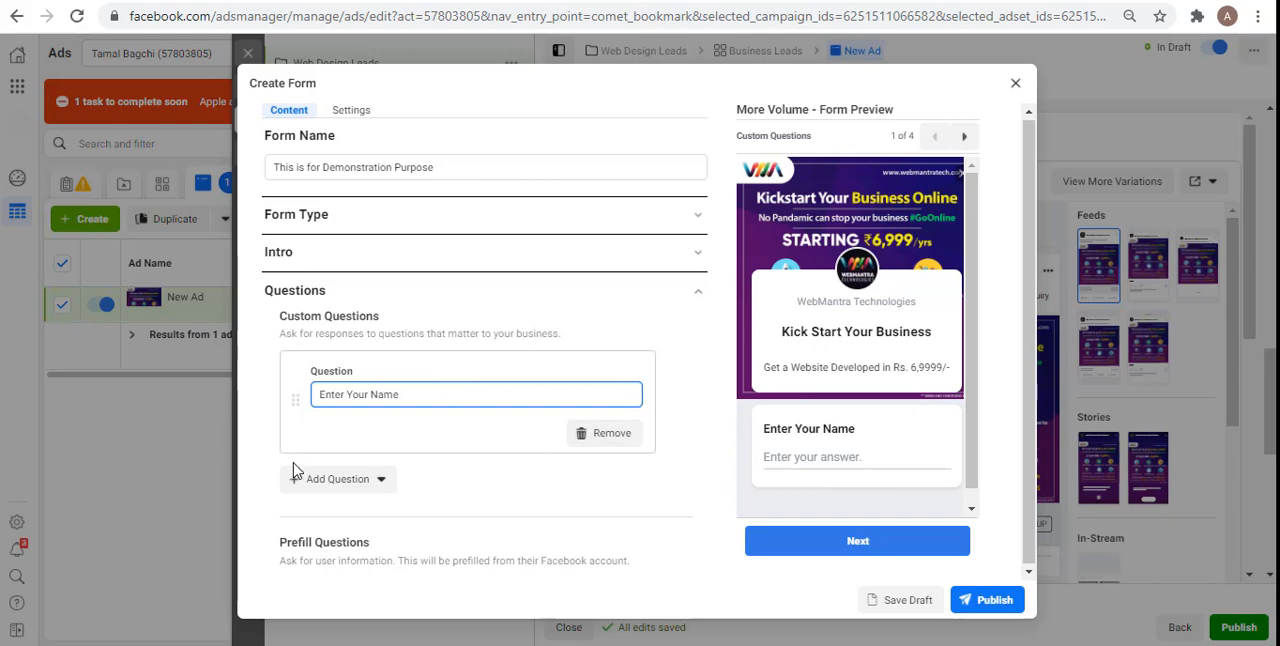
Step: Add a second short answer custom question reading "Enter Phone No." to the form
left_click(325, 481)
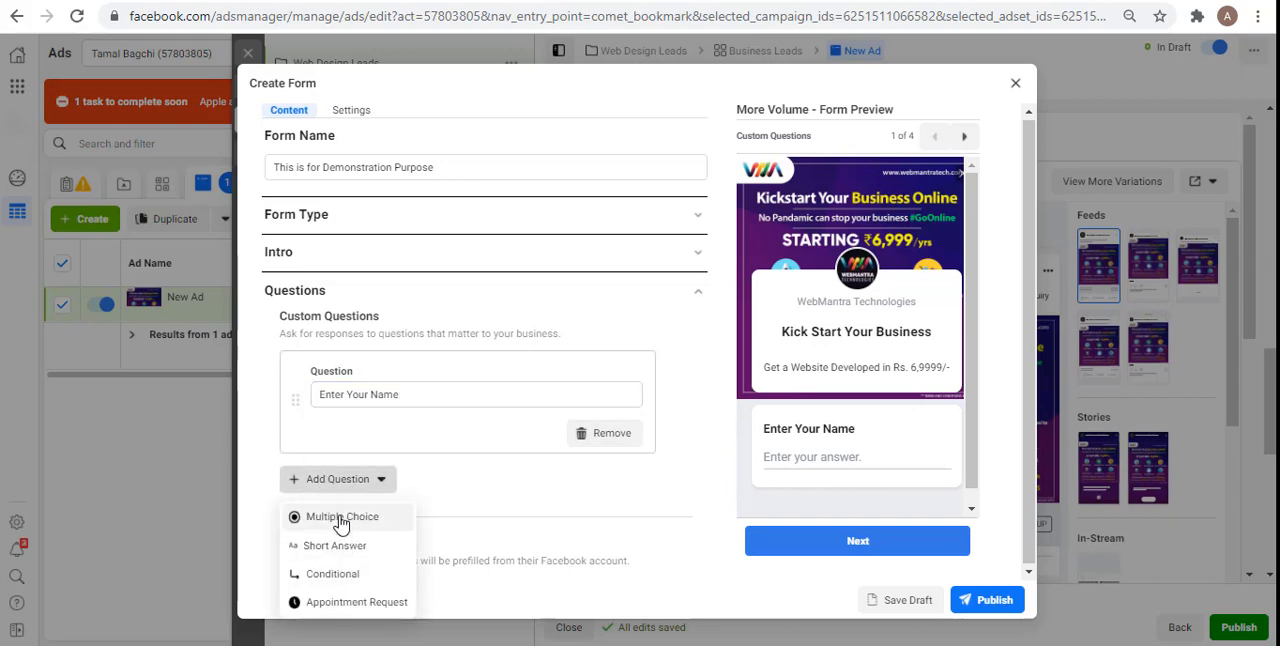
left_click(336, 545)
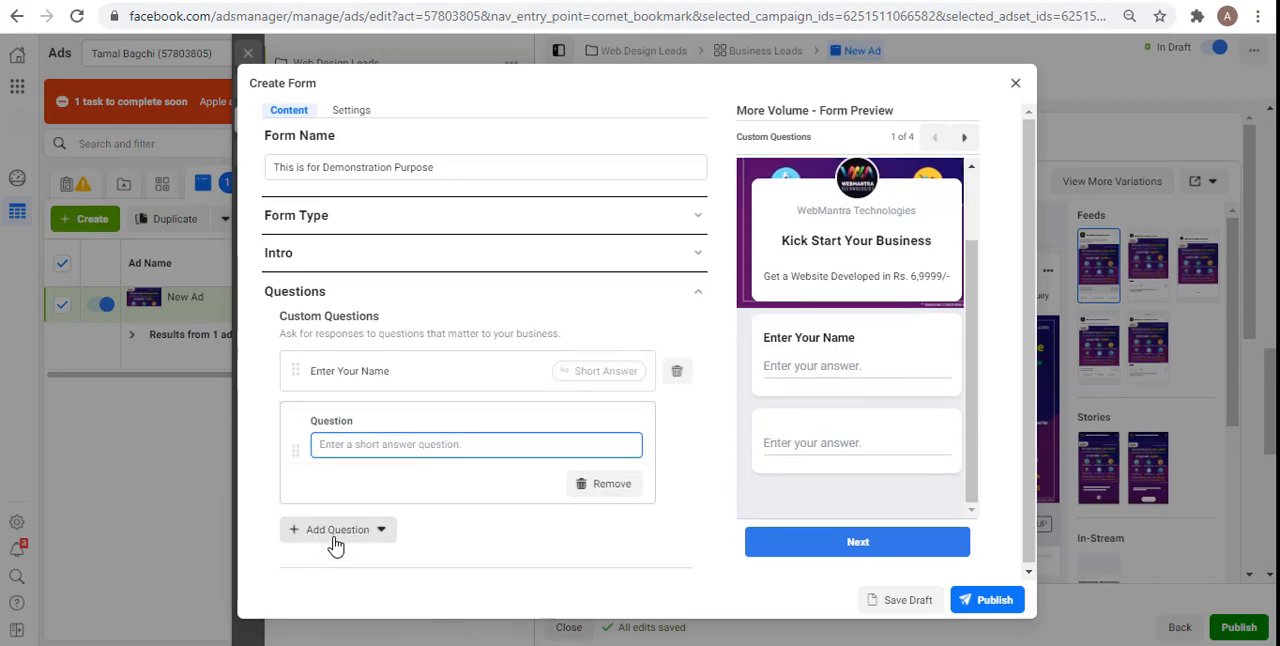
type("En")
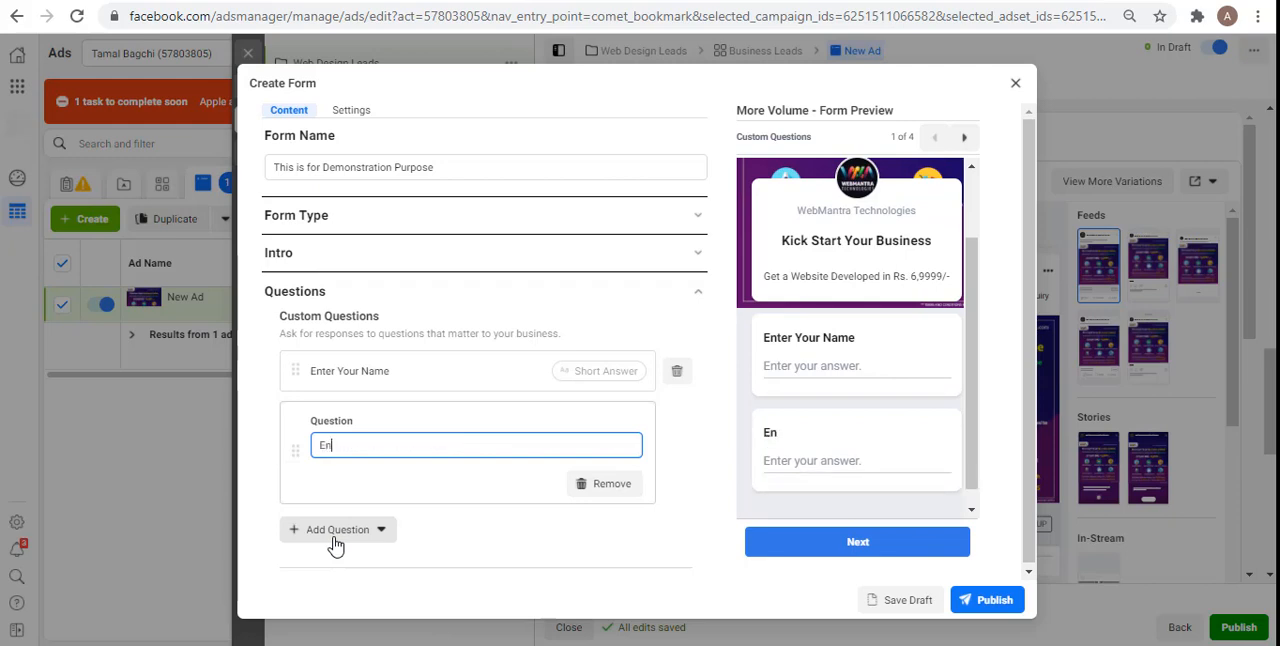
type("ter Phone No.")
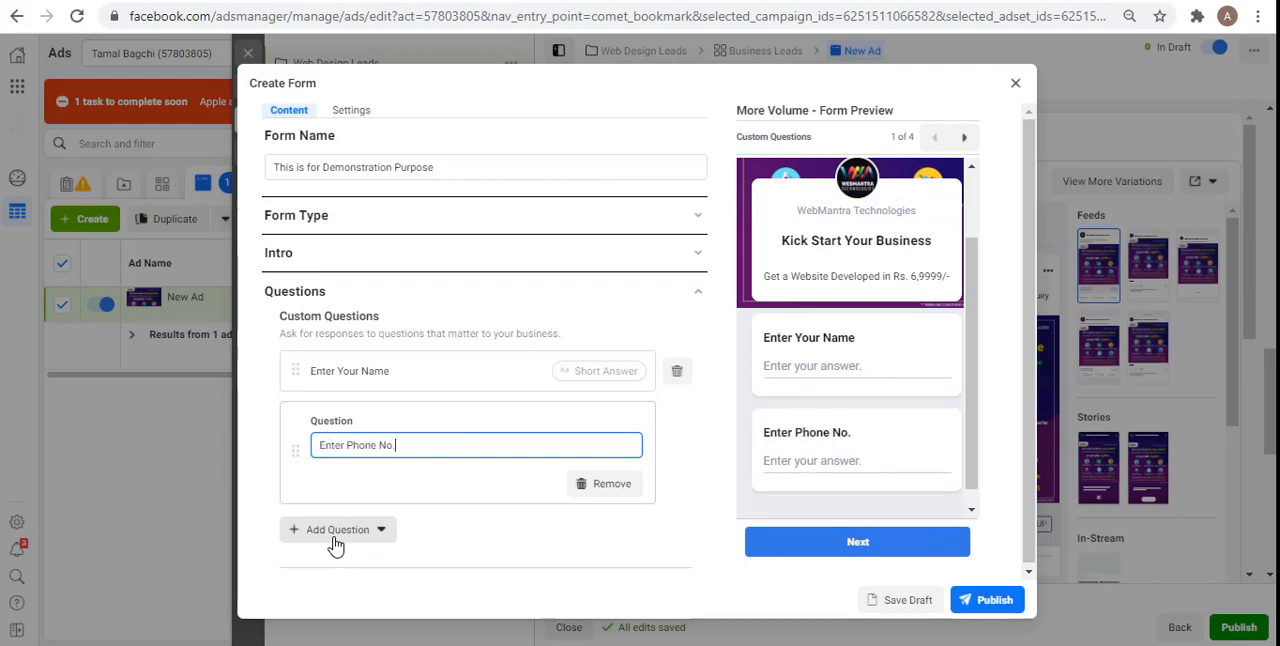
Step: Add a third short answer custom question reading "Enter Email ID" to the form and collapse the Questions section
left_click(349, 547)
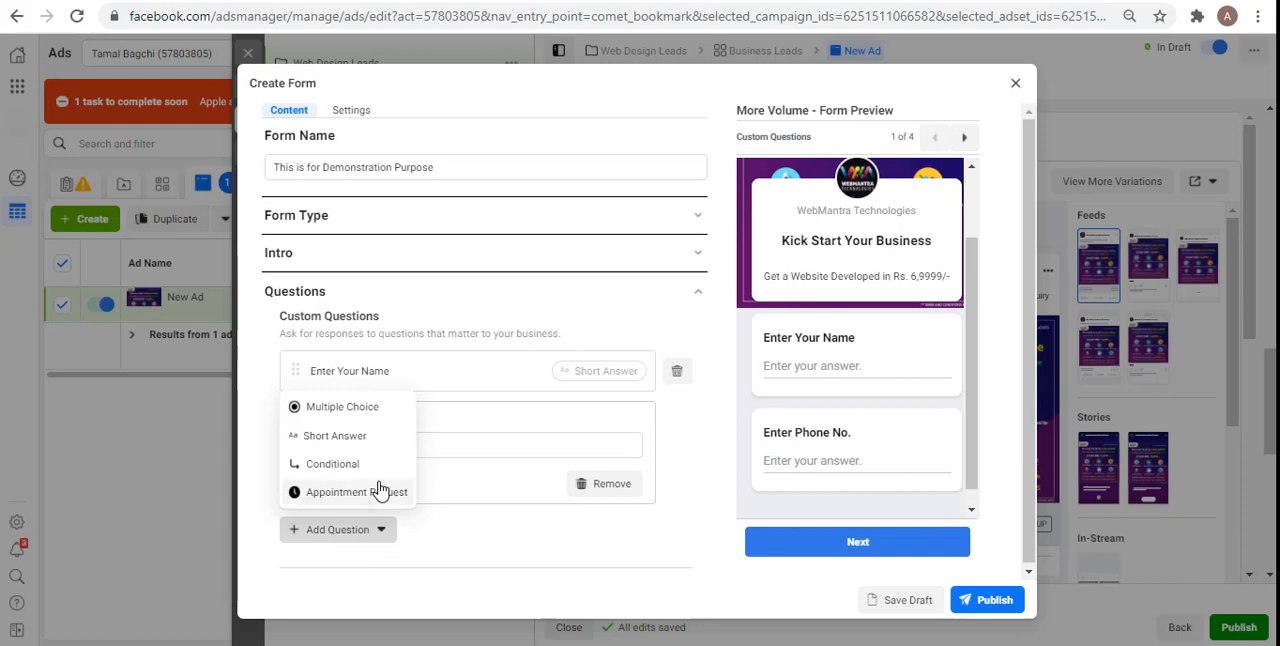
left_click(330, 440)
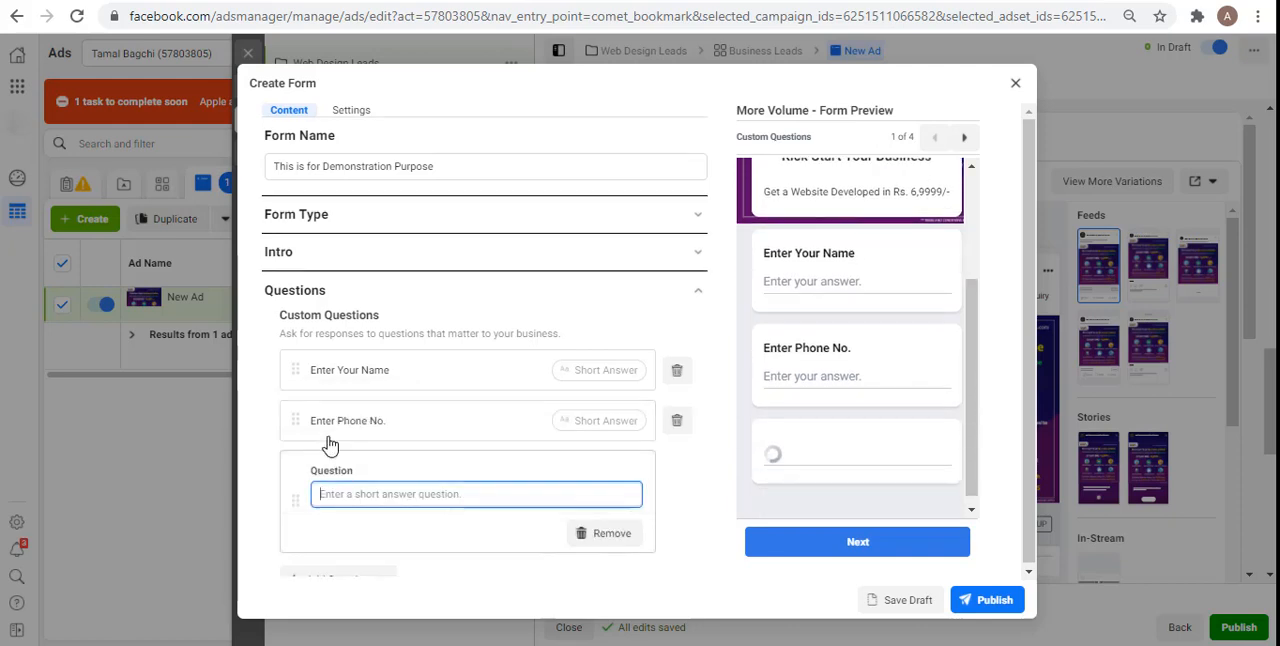
type("En")
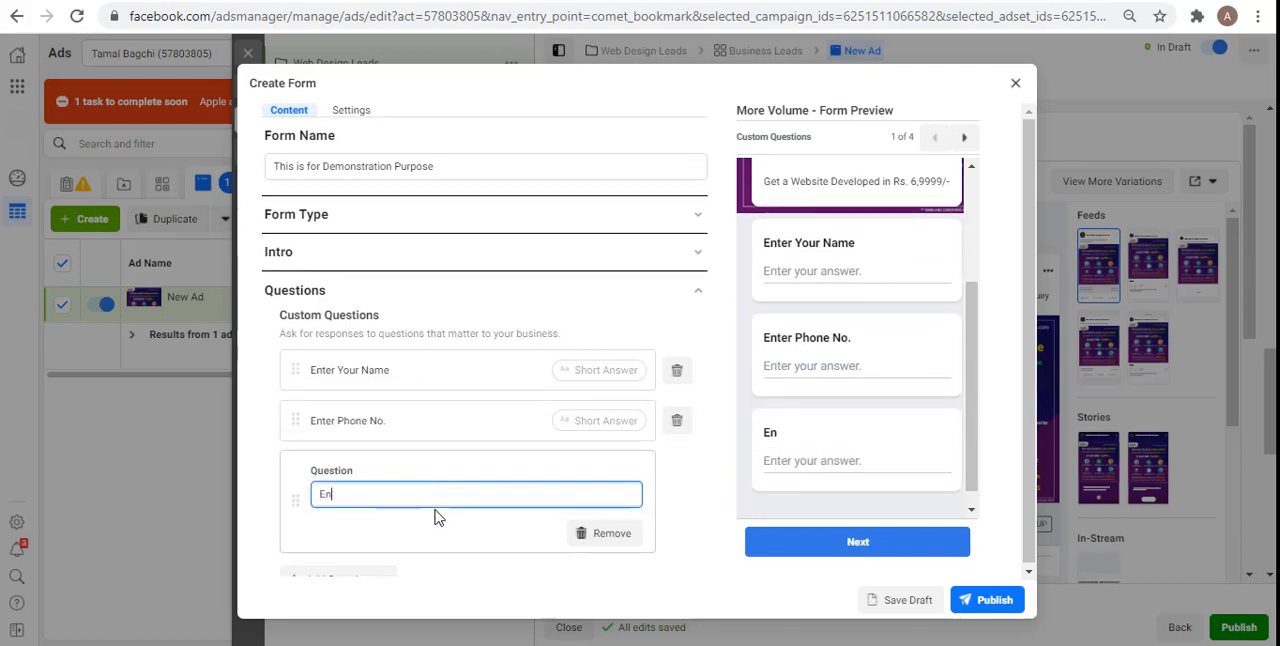
type("ter Email ID")
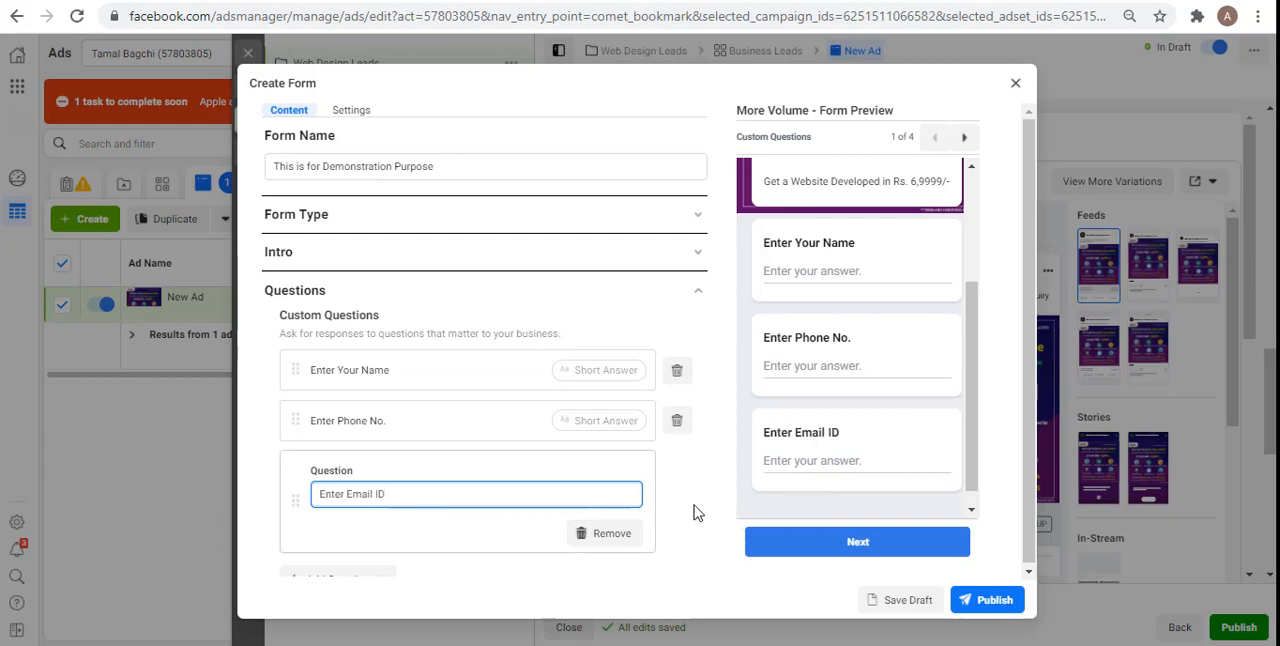
left_click(697, 511)
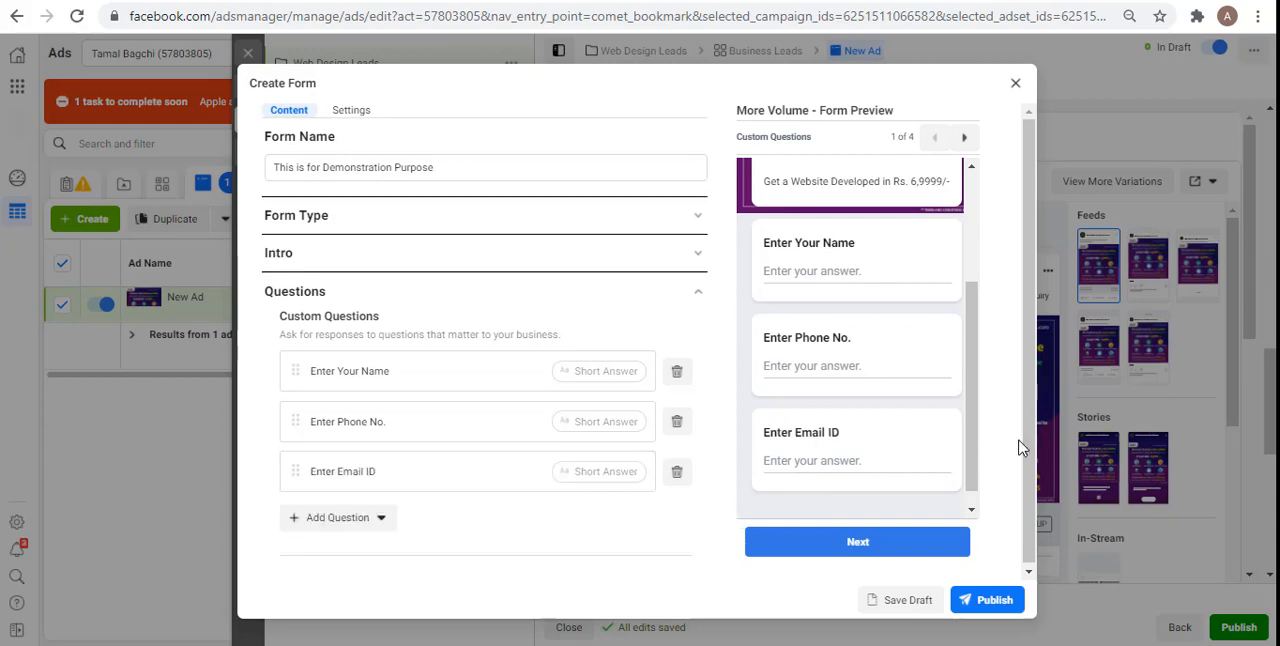
left_click_drag(1027, 441, 1030, 514)
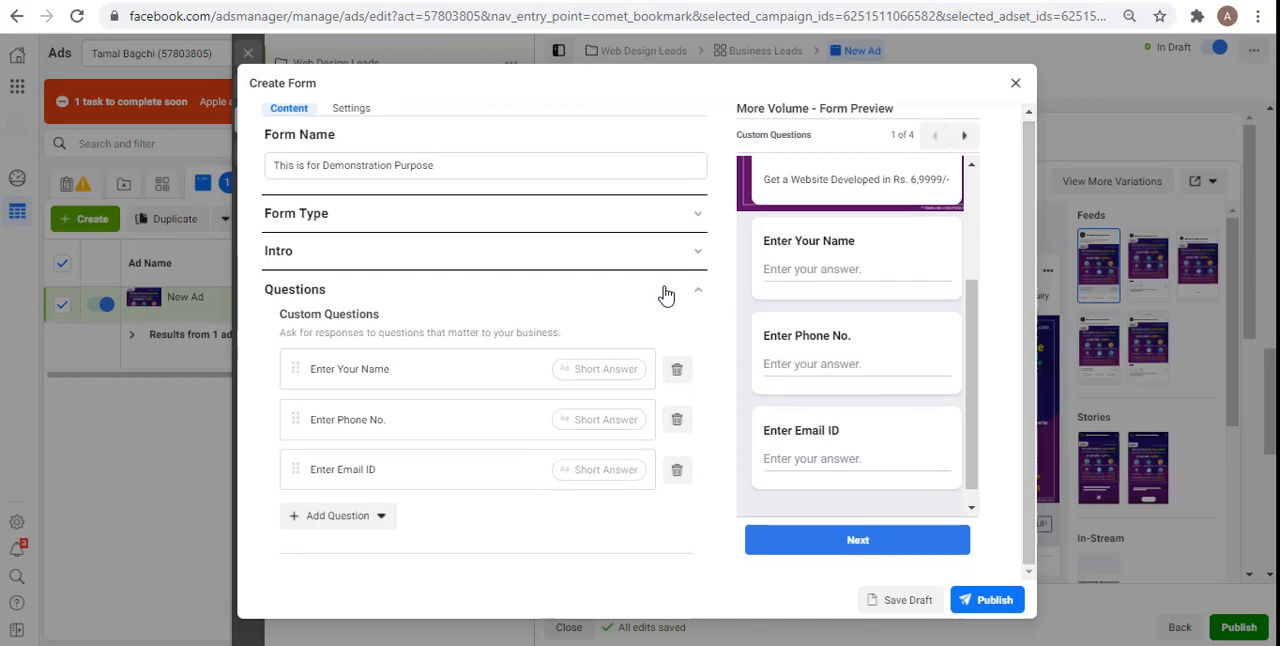
left_click(643, 294)
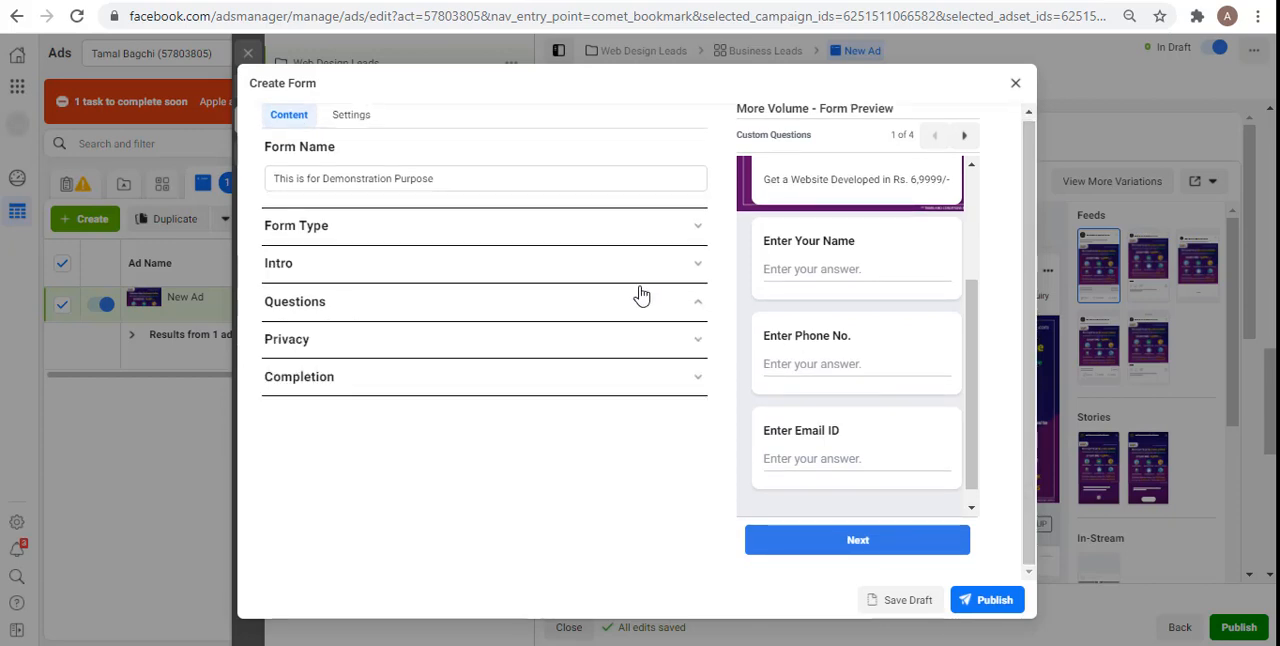
Step: Set the privacy policy link in the form's Privacy section to websitename.com/privacy-policy
left_click(344, 340)
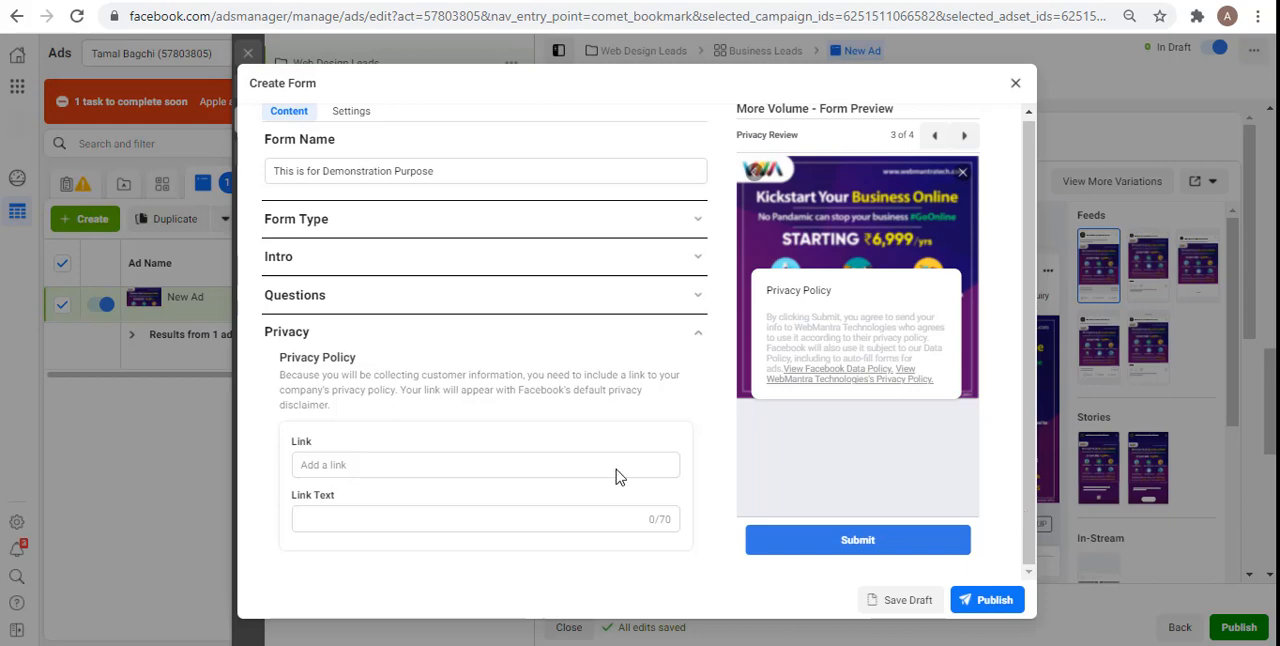
left_click(362, 465)
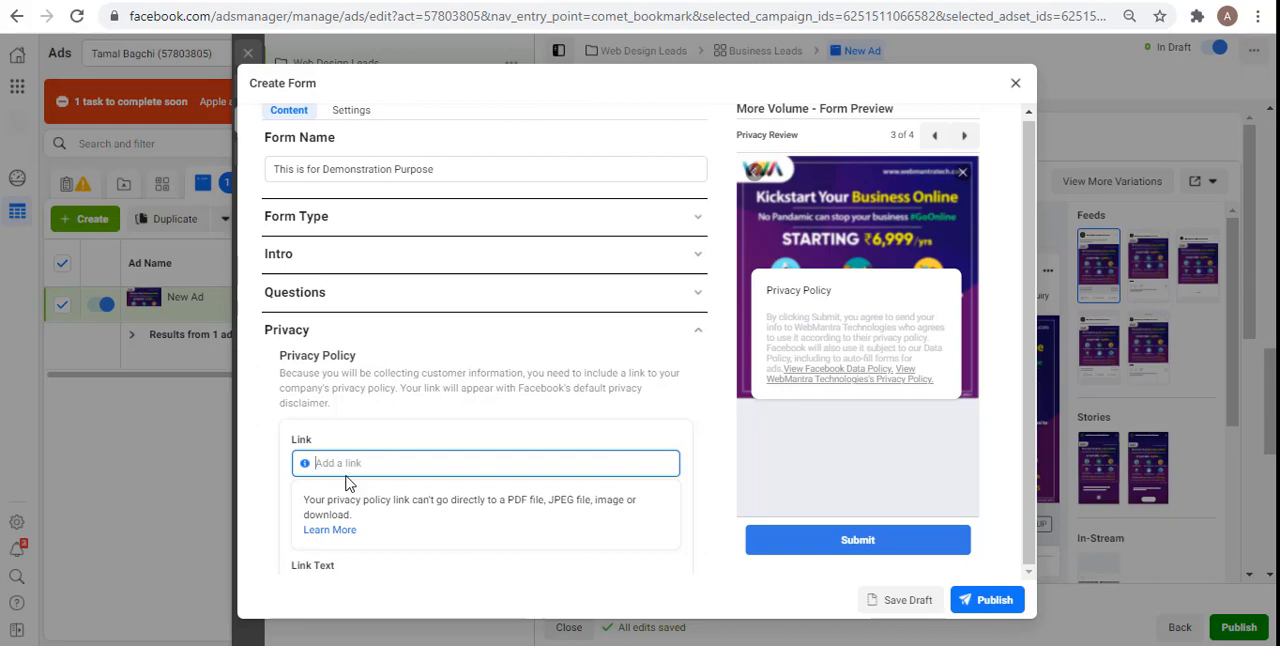
type("websitename")
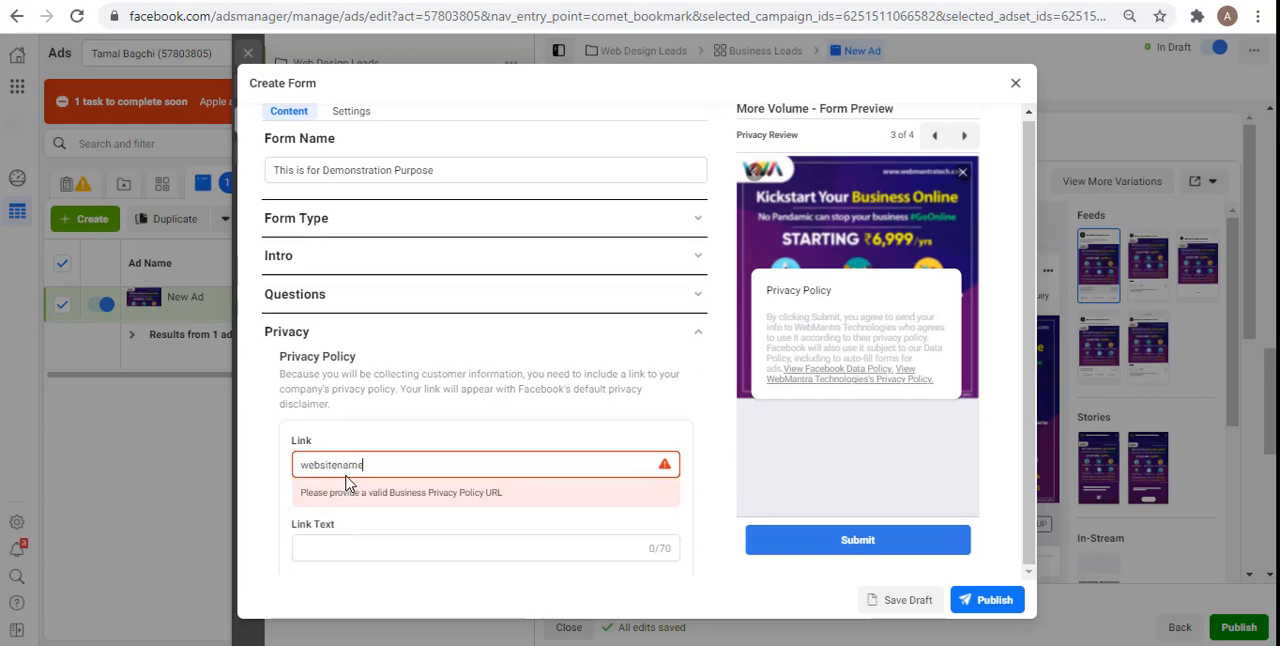
key("BackSpace")
type("e.com")
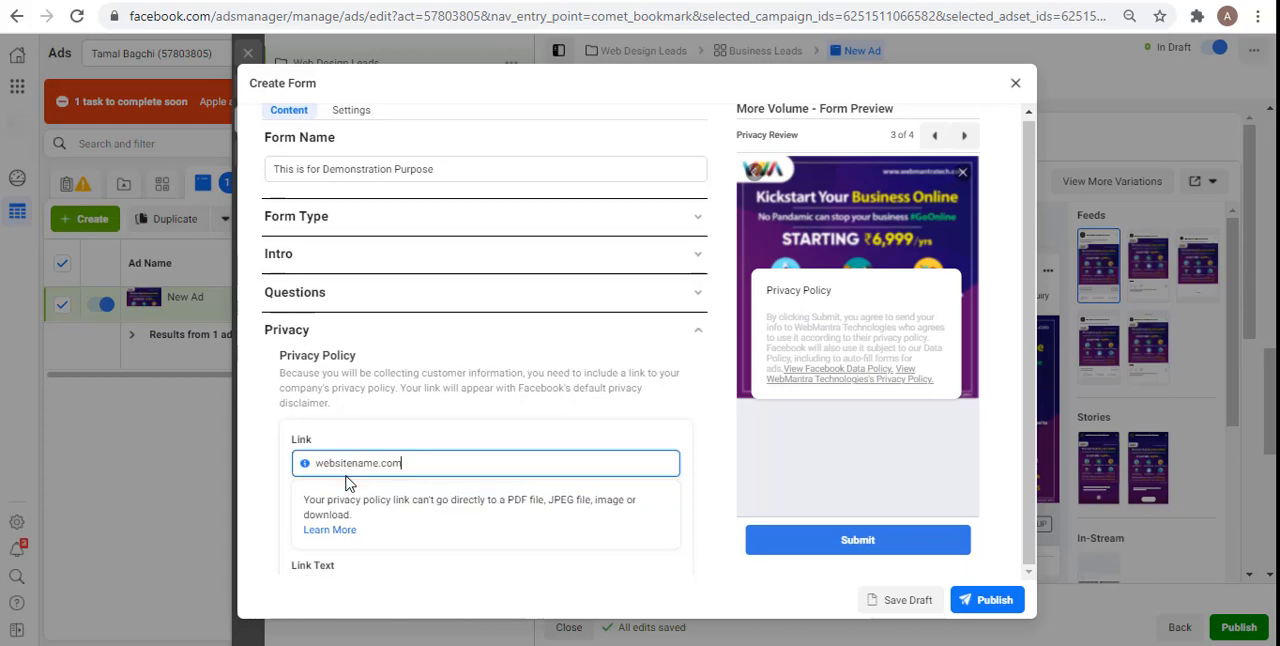
type("/privacy-policy")
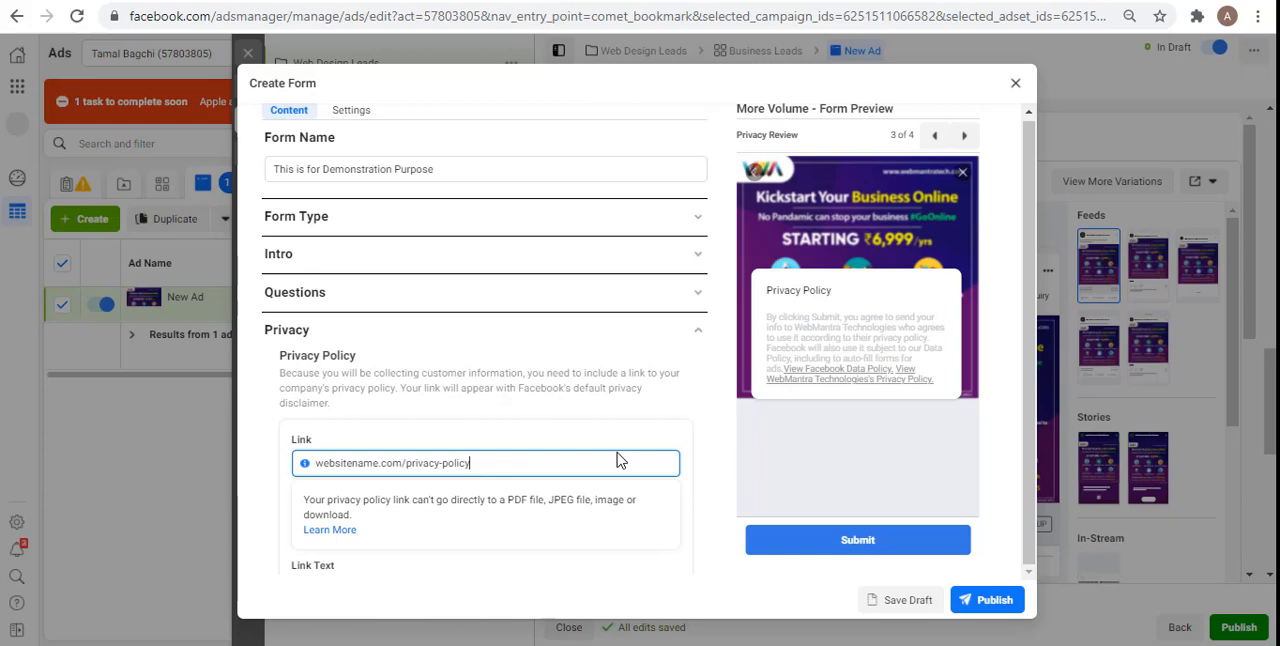
left_click(366, 574)
Step: Enter "Privacy Policy" as the privacy link's text and collapse the Privacy section
left_click(388, 516)
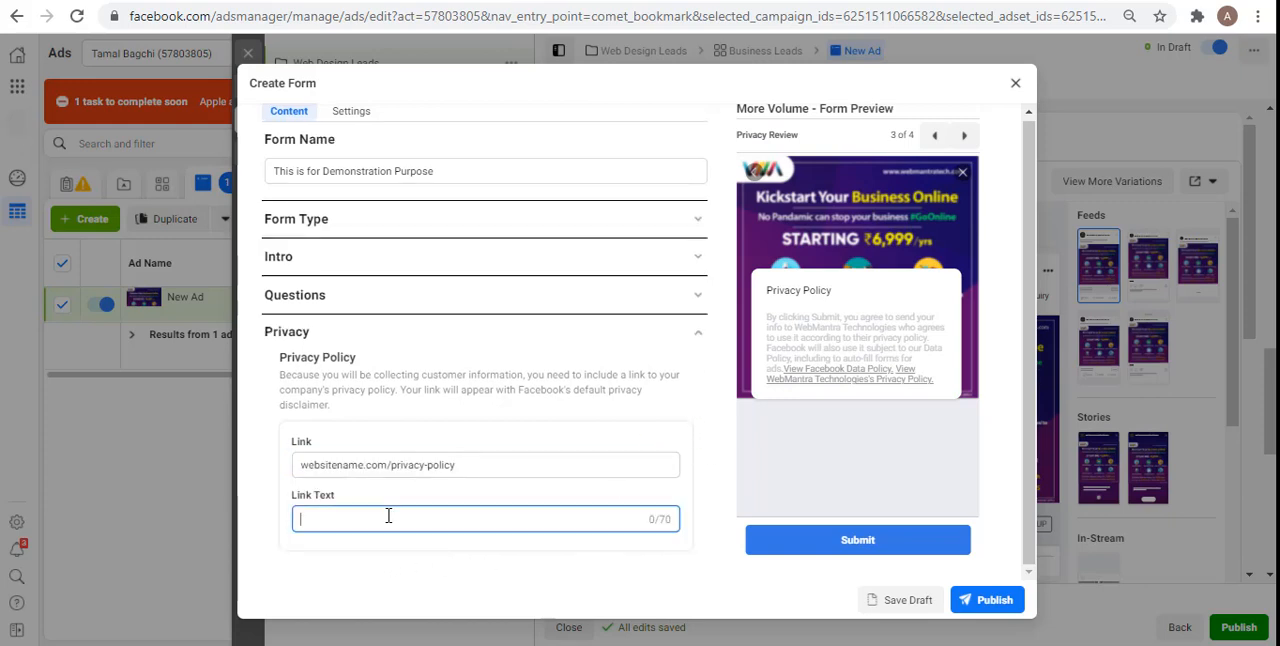
type("Privacy ")
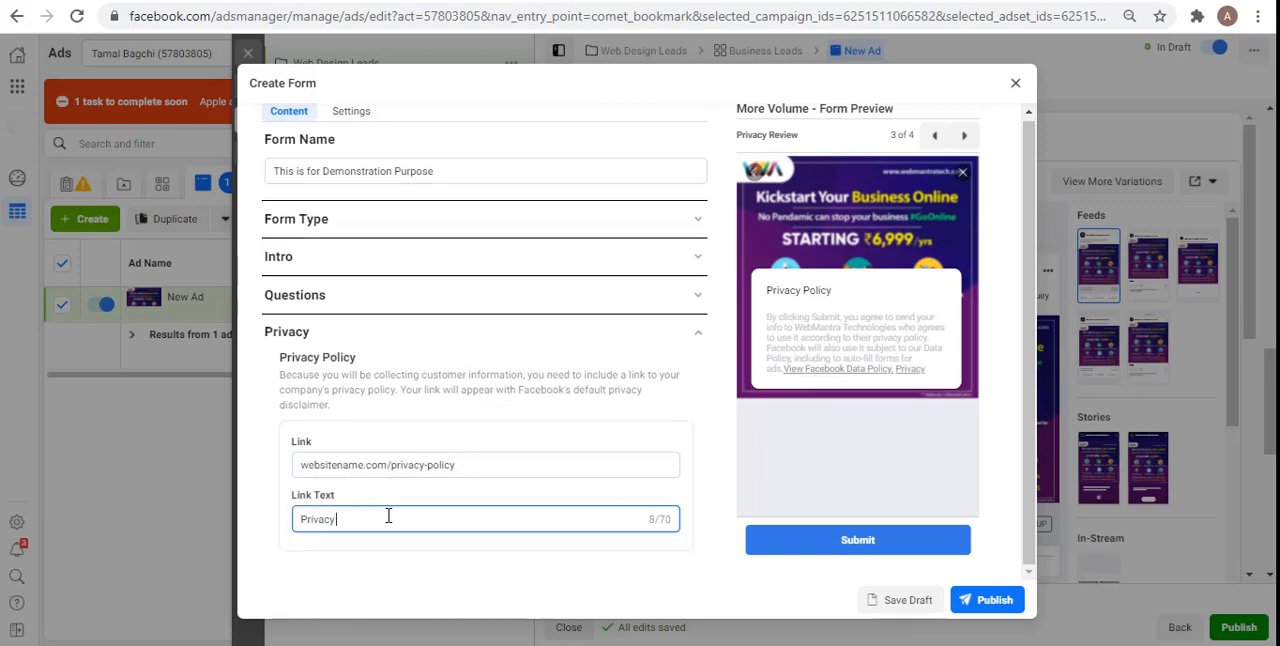
type("Policy")
left_click(287, 480)
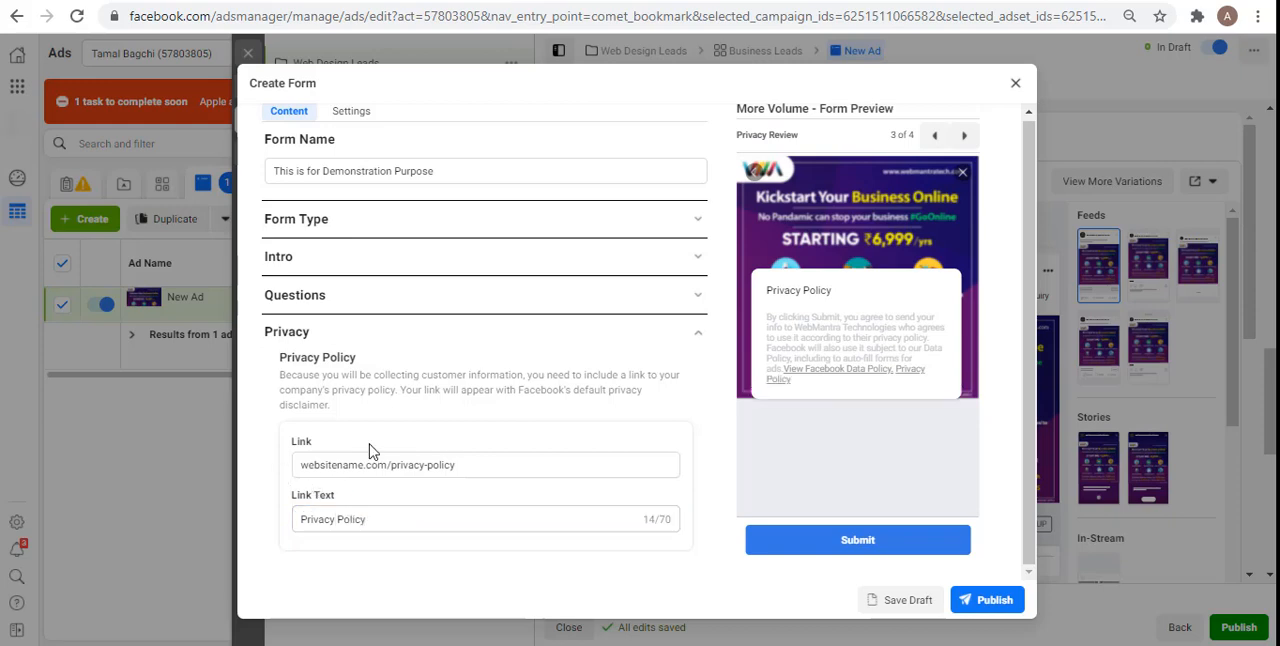
left_click(383, 516)
scroll(383, 514, "down", 2)
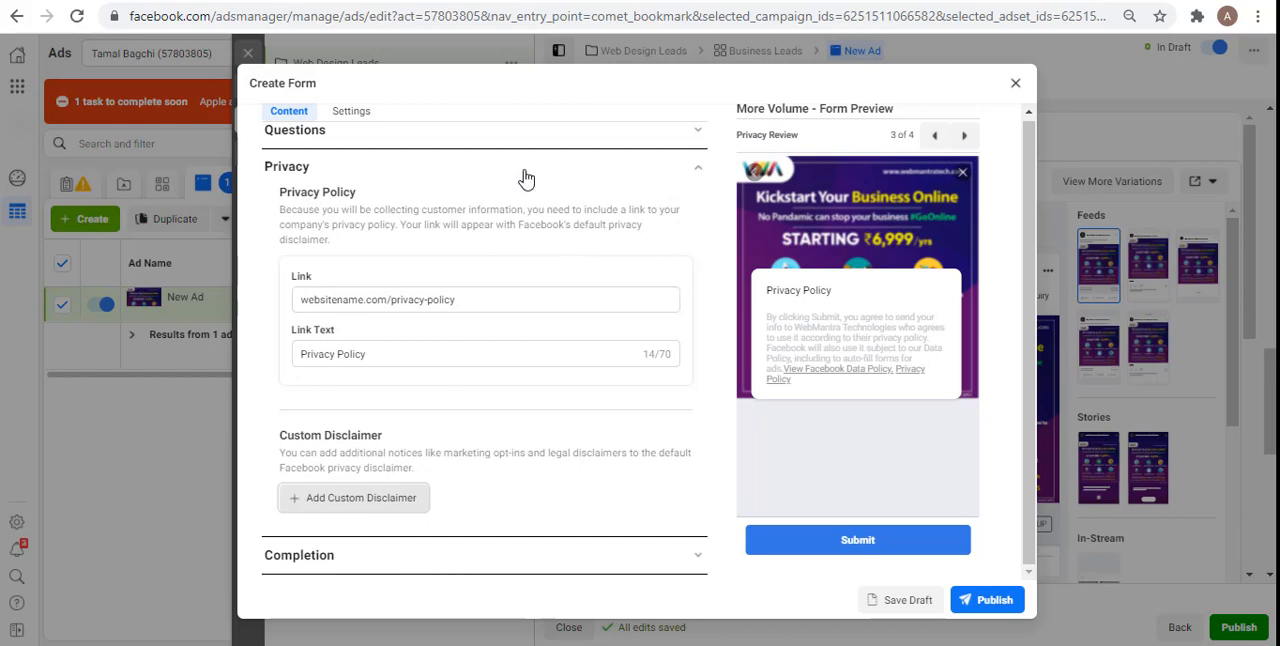
left_click(556, 172)
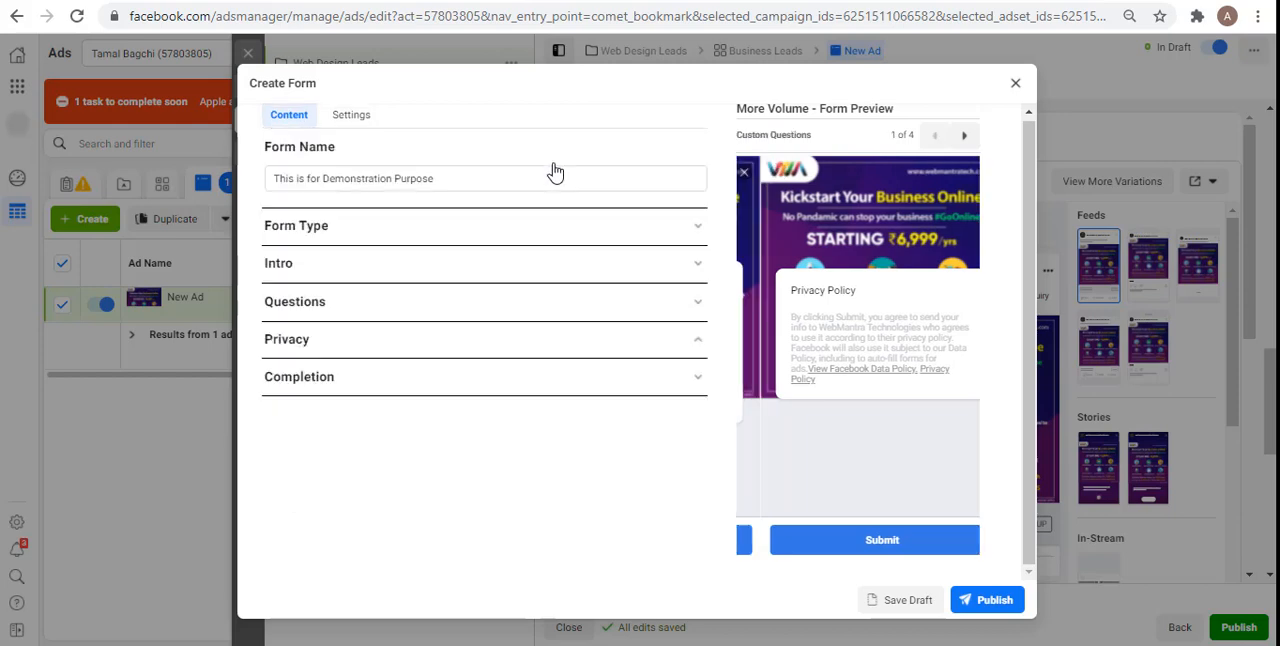
Step: Review the form's Completion message and its Form Configuration, Field Names and Tracking Parameters settings
left_click(375, 395)
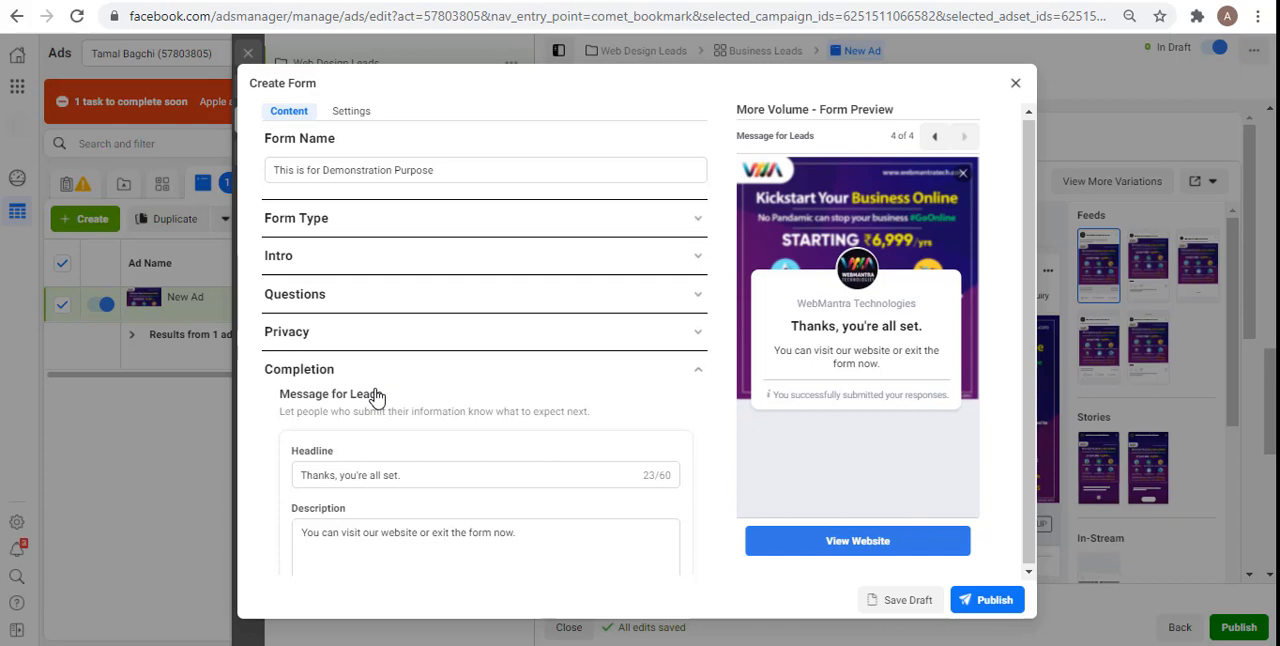
left_click(480, 479)
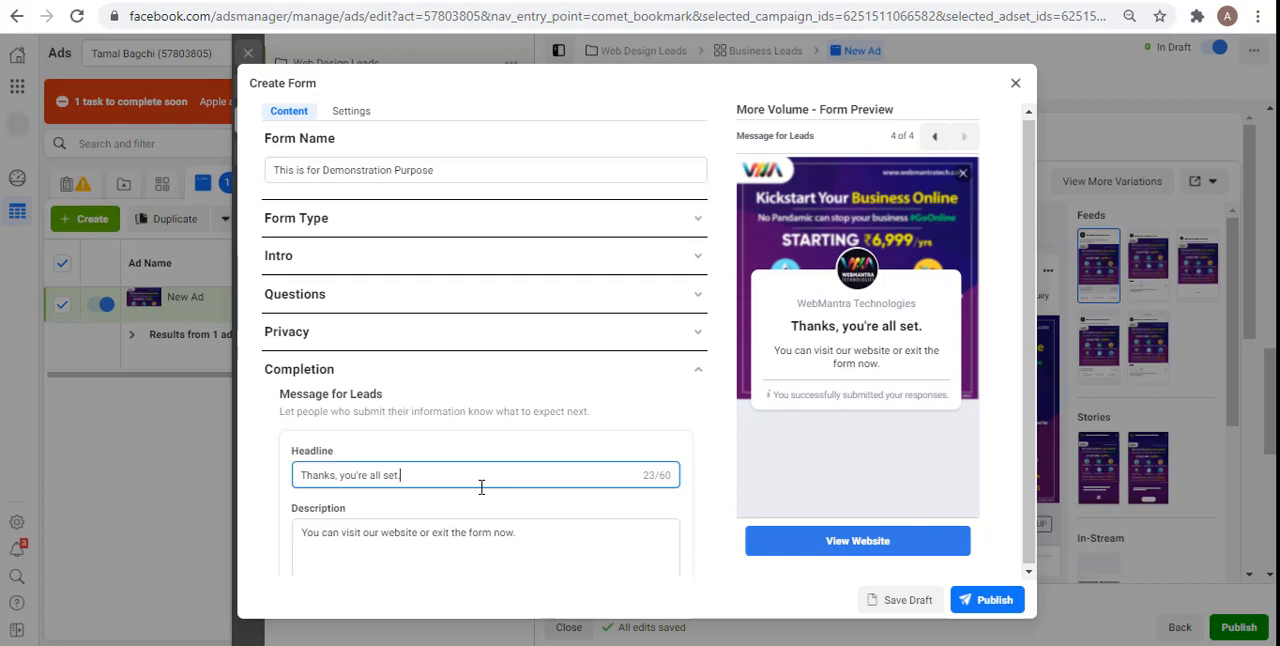
left_click(537, 524)
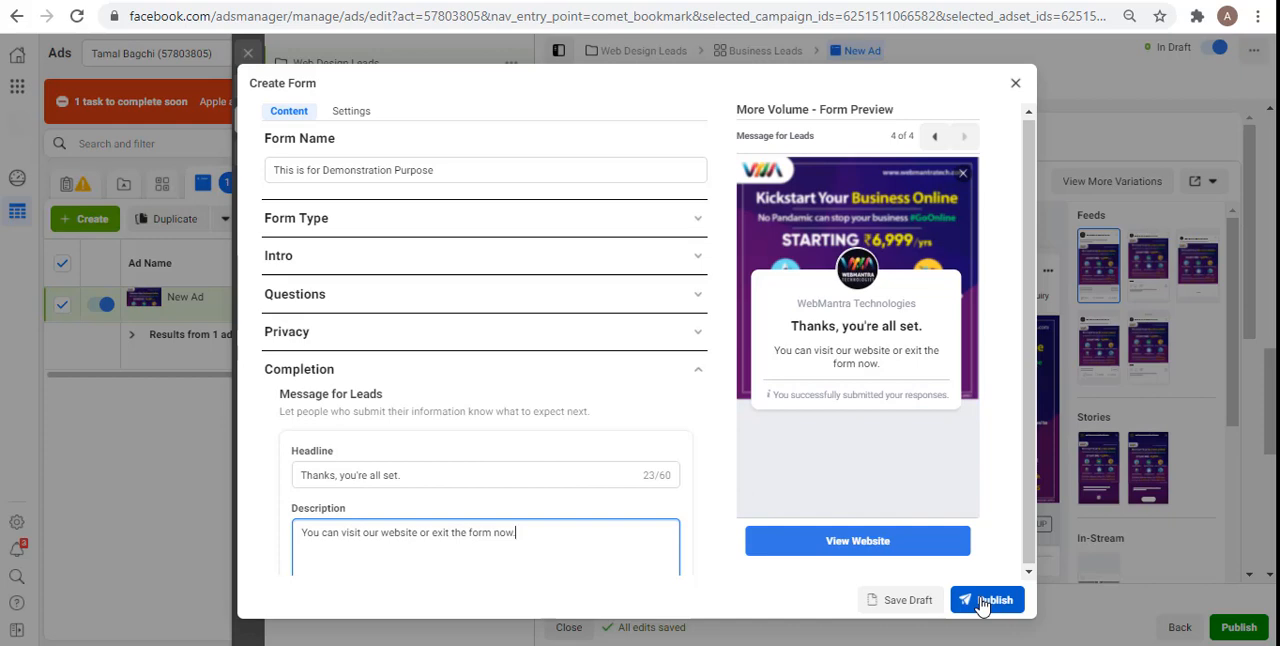
left_click(343, 115)
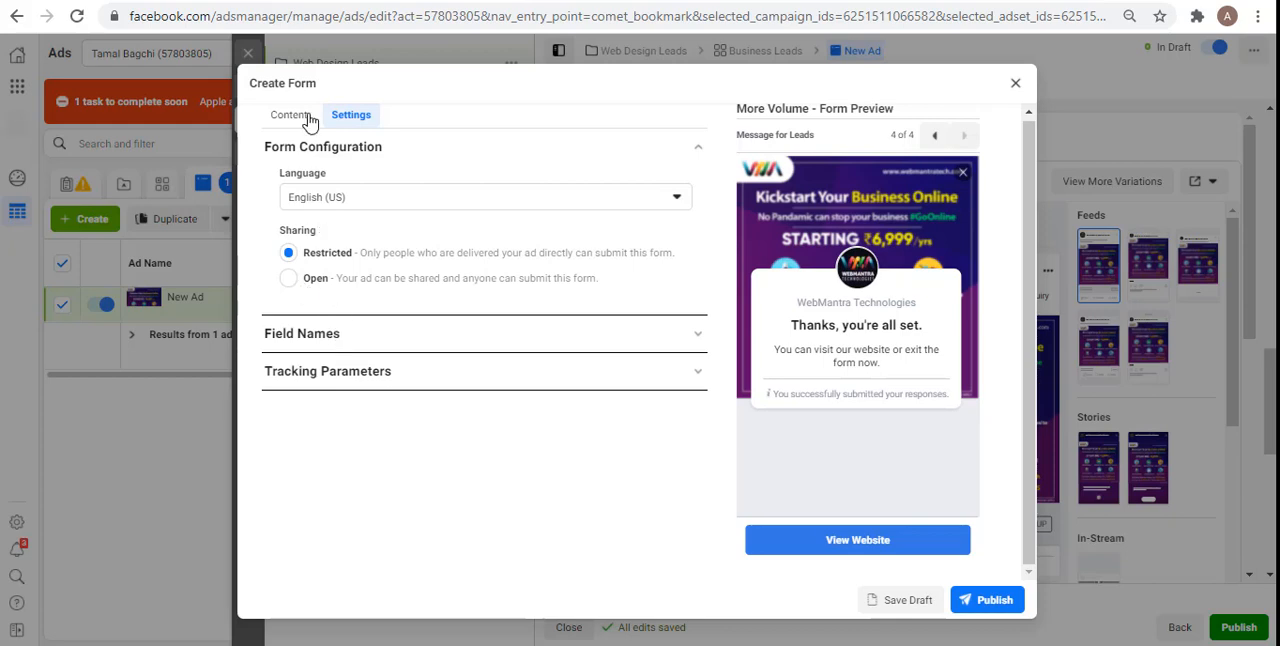
left_click(318, 340)
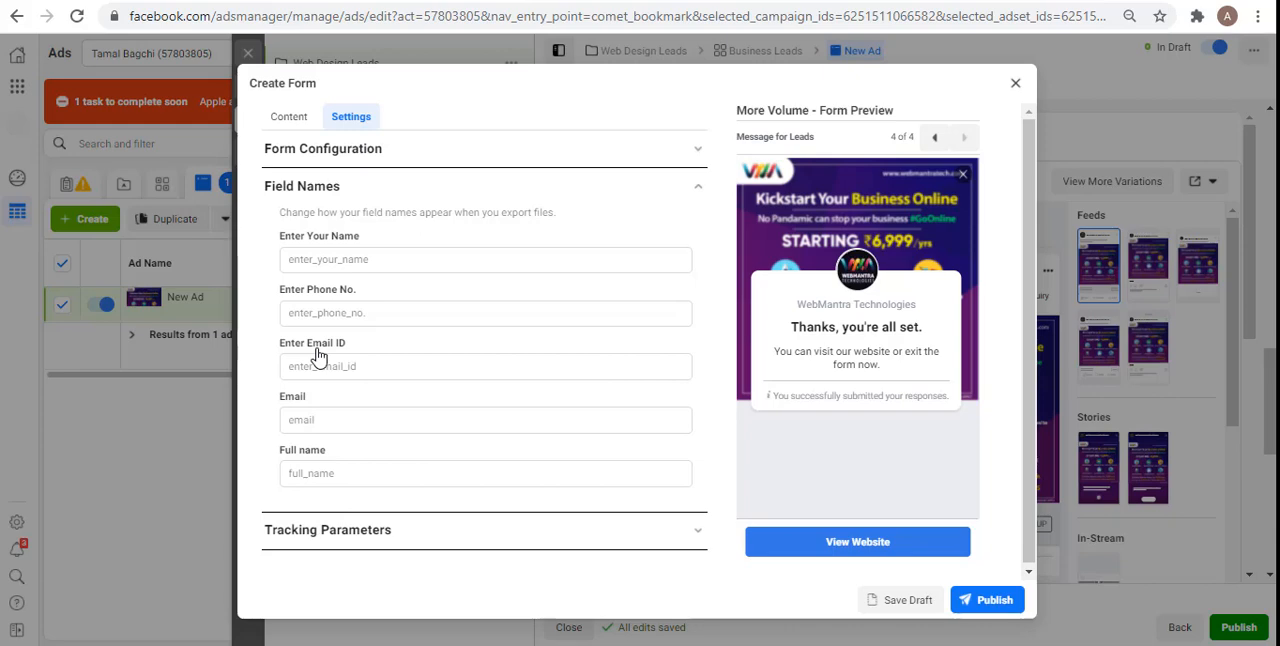
left_click(322, 533)
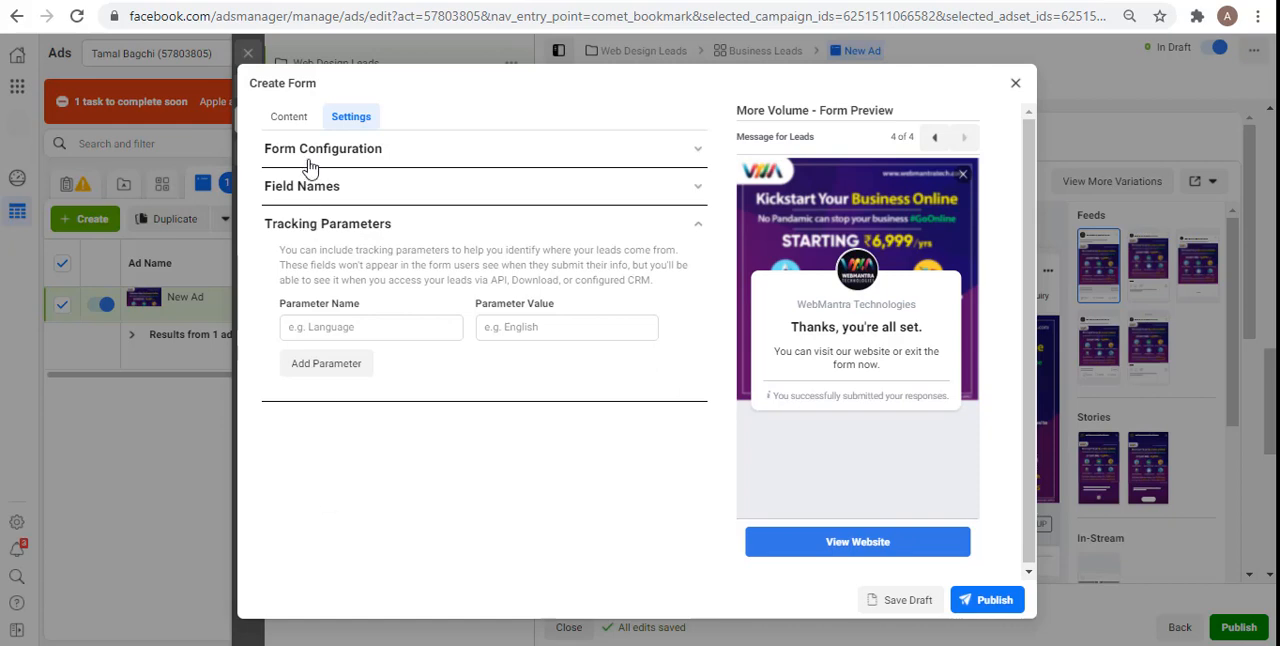
left_click(289, 117)
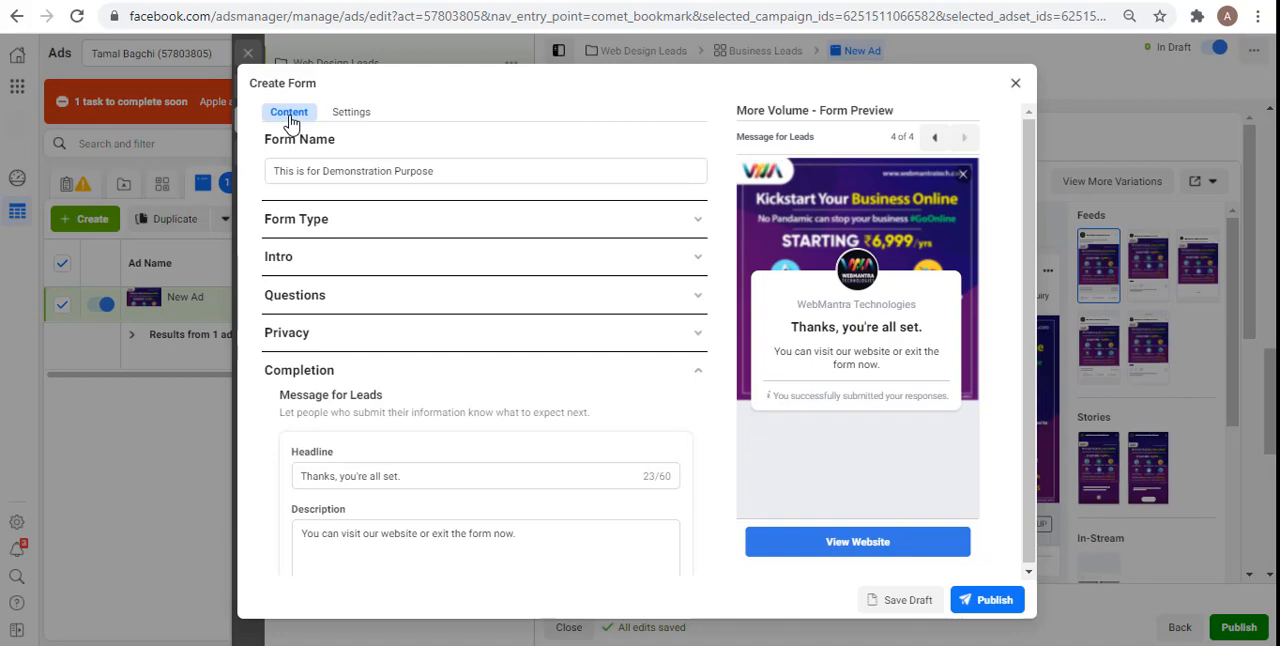
Step: Try to publish the form, and fill the missing data-use description of the prefill questions with "Demo Data"
left_click(992, 608)
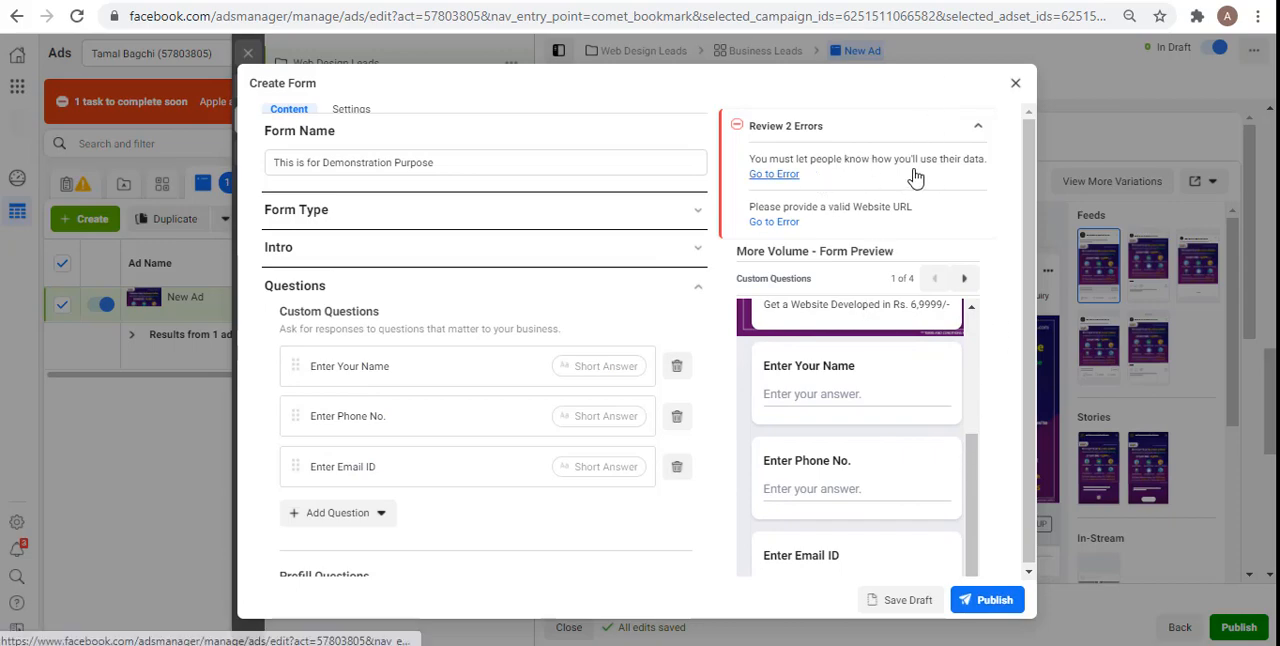
left_click(775, 174)
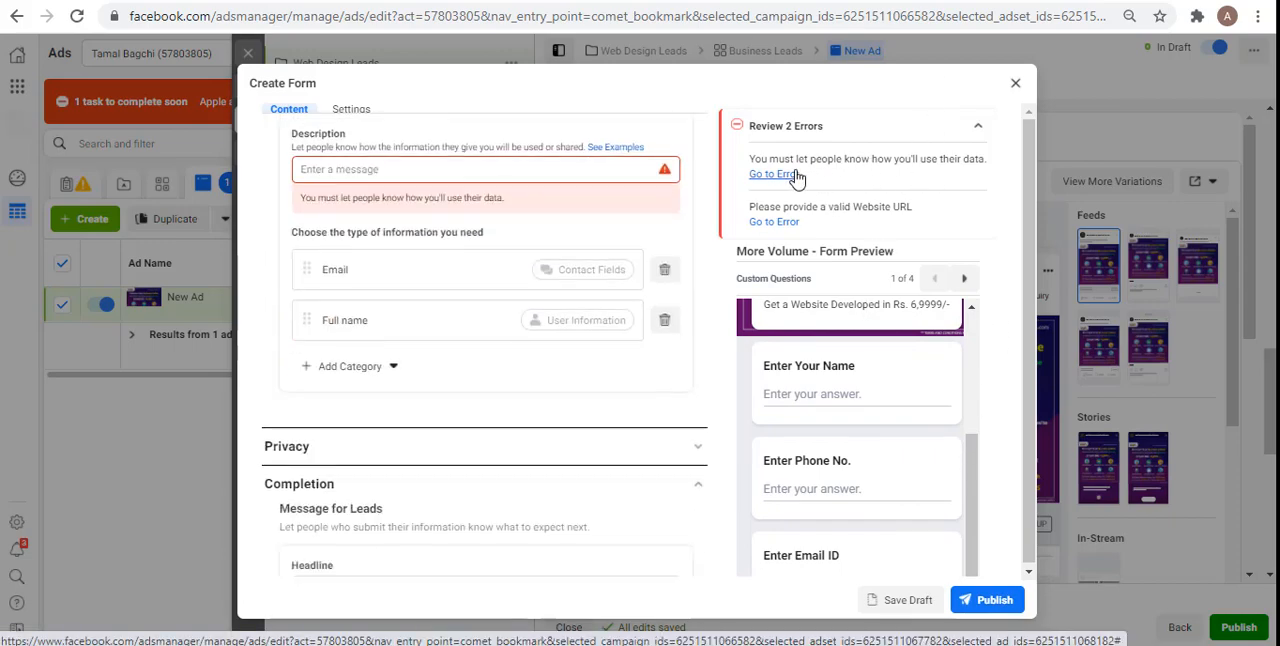
left_click(529, 128)
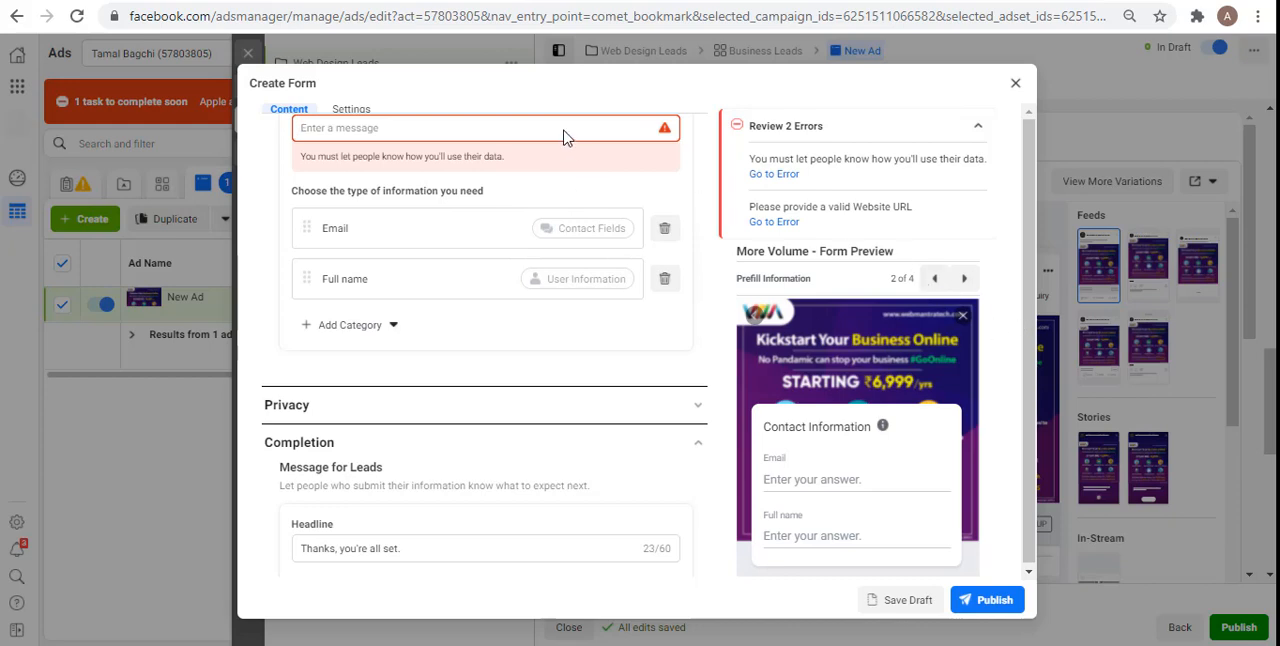
type("Demo Data")
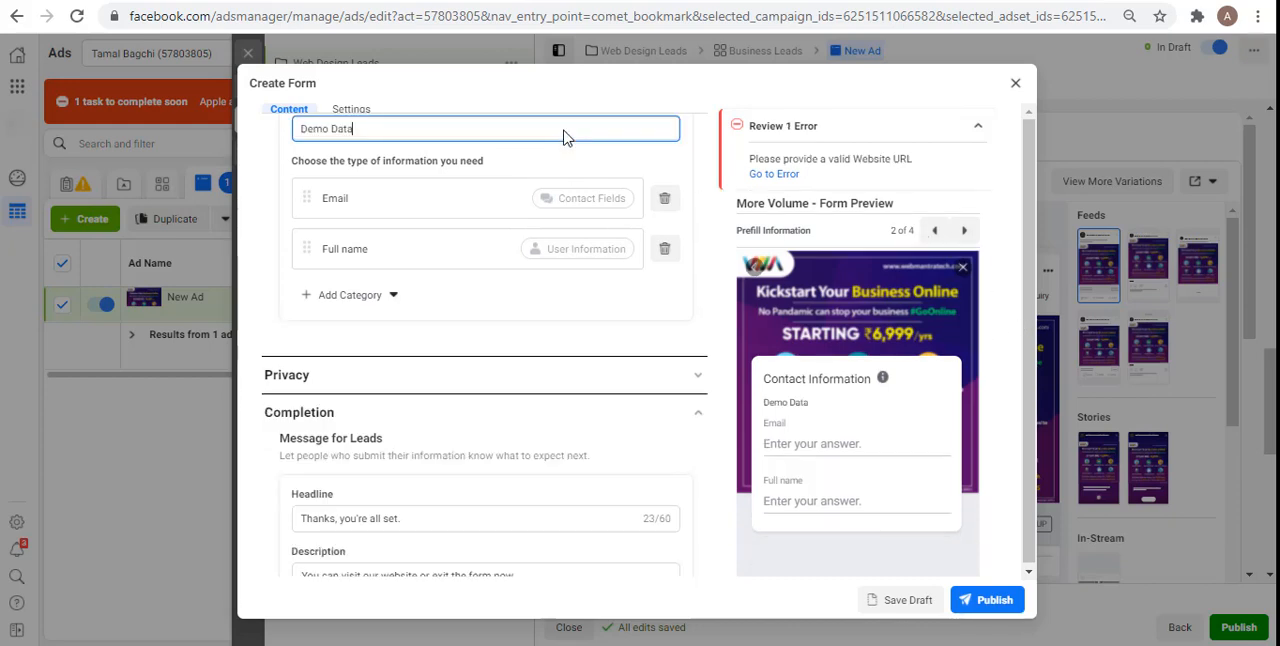
left_click(783, 177)
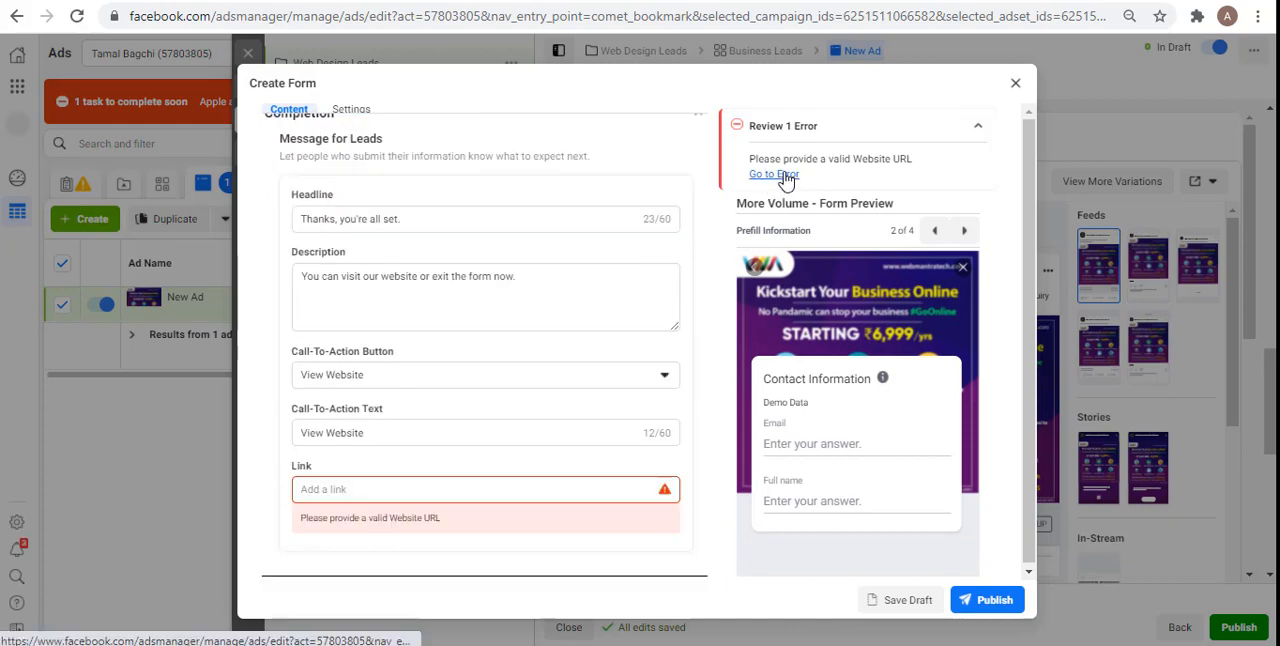
left_click(308, 489)
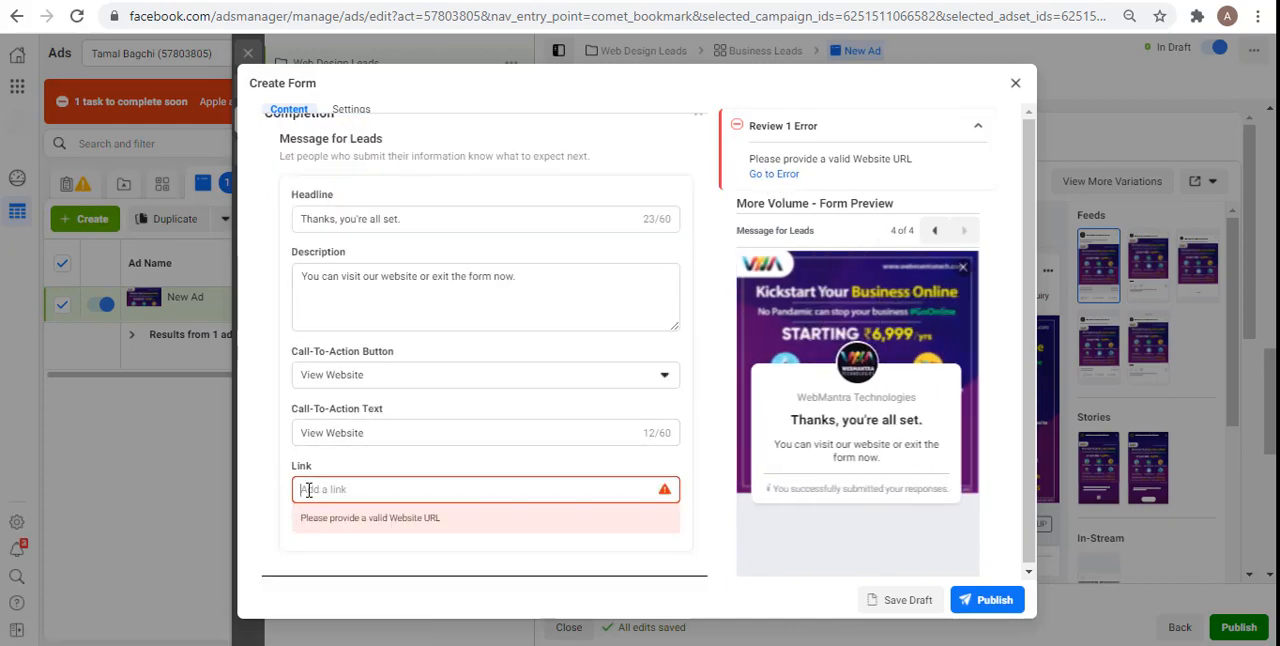
type("https:///ww")
key("BackSpace")
key("BackSpace")
key("BackSpace")
key("BackSpace")
key("BackSpace")
key("BackSpace")
type("://www")
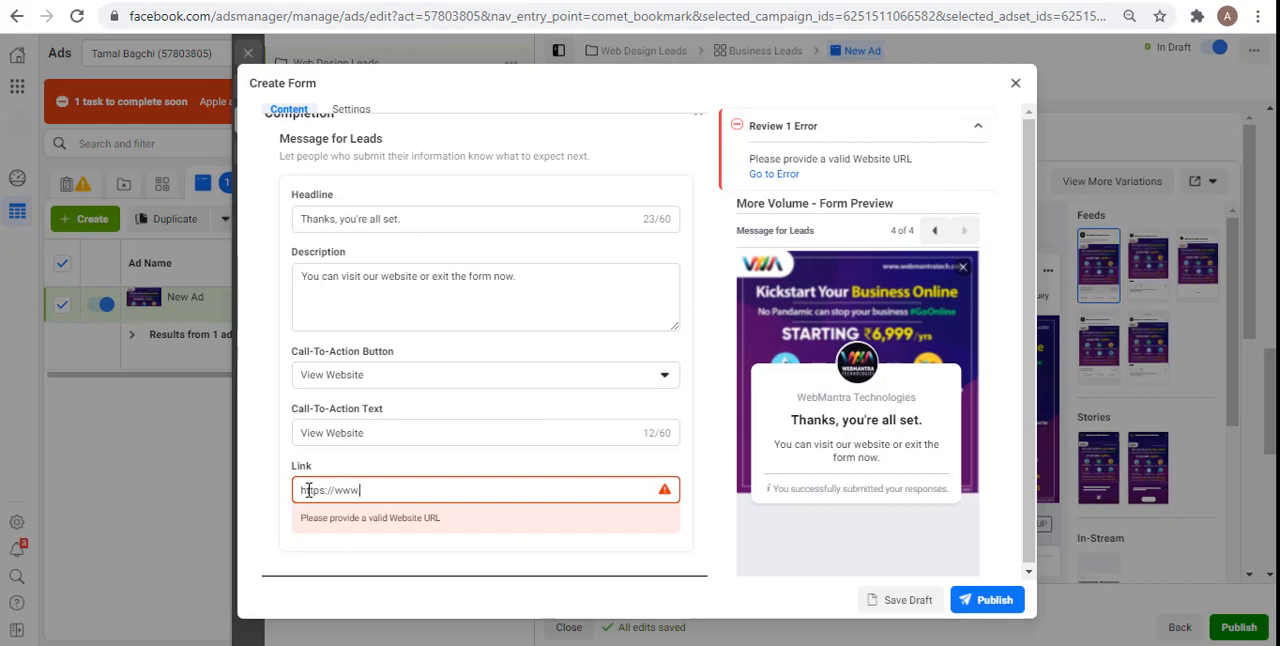
type(".websitanemo.com")
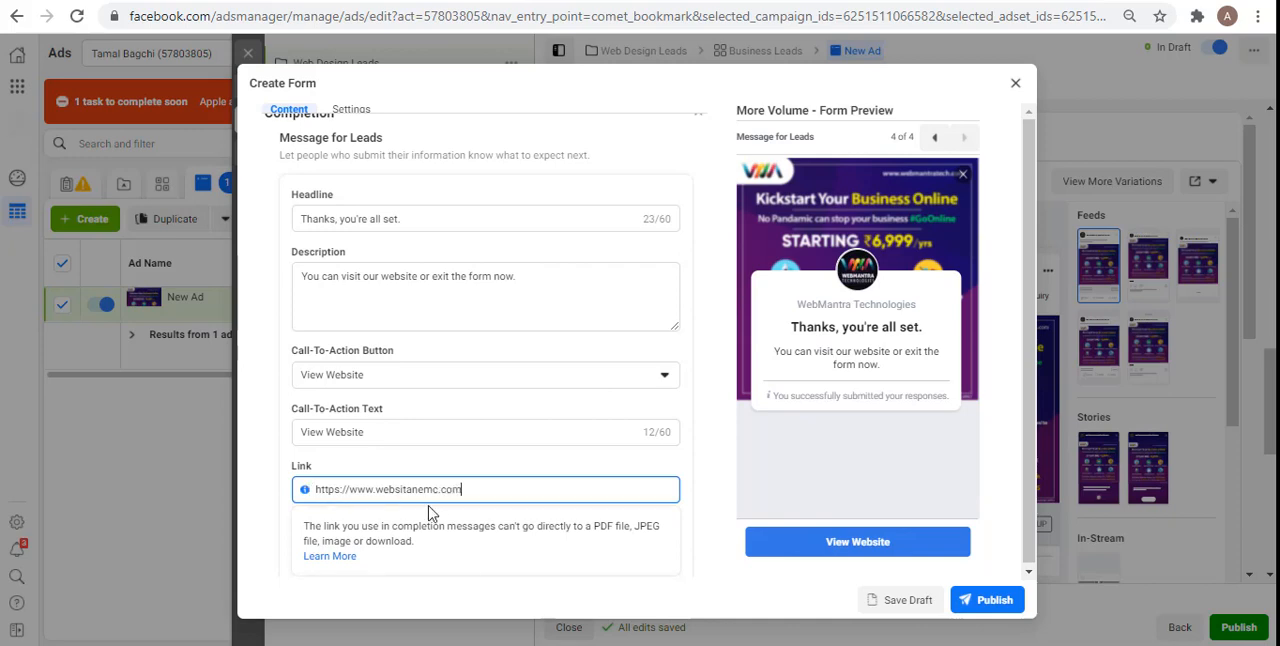
left_click(434, 490)
key("BackSpace")
type("enam")
left_click(416, 489)
key("BackSpace")
type("enam")
left_click(426, 489)
key("BackSpace")
type("am")
Step: Publish the completed instant form and publish the new ad that uses it
left_click(993, 614)
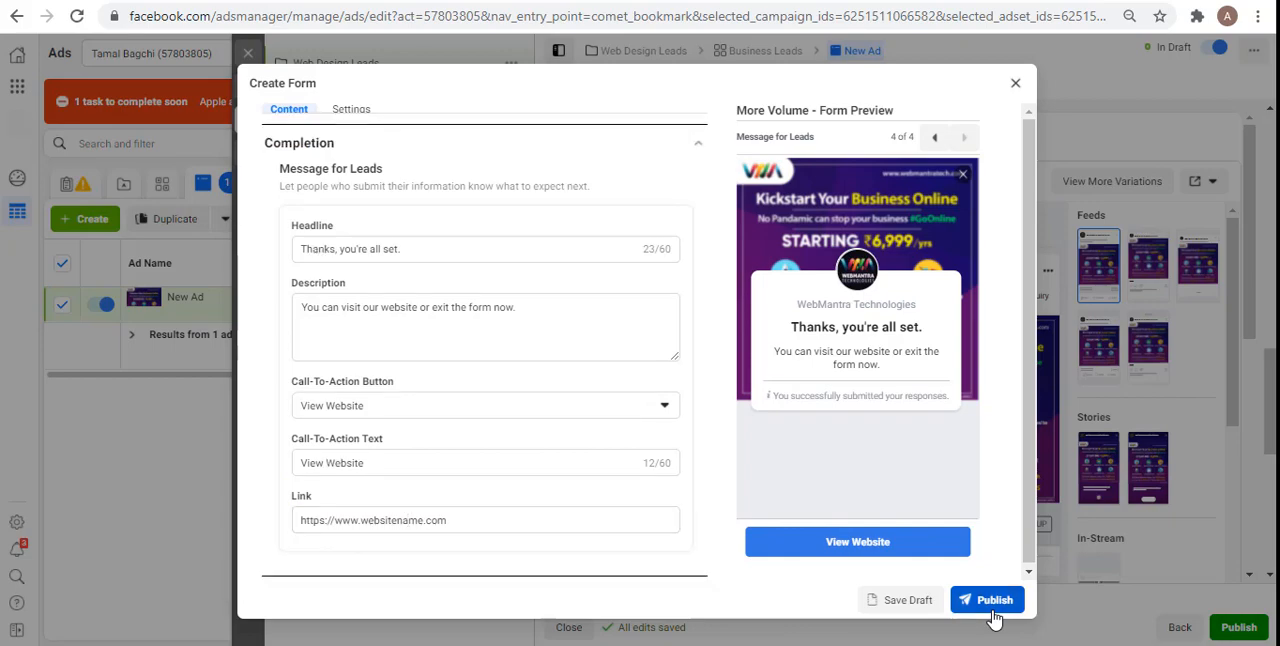
left_click(993, 604)
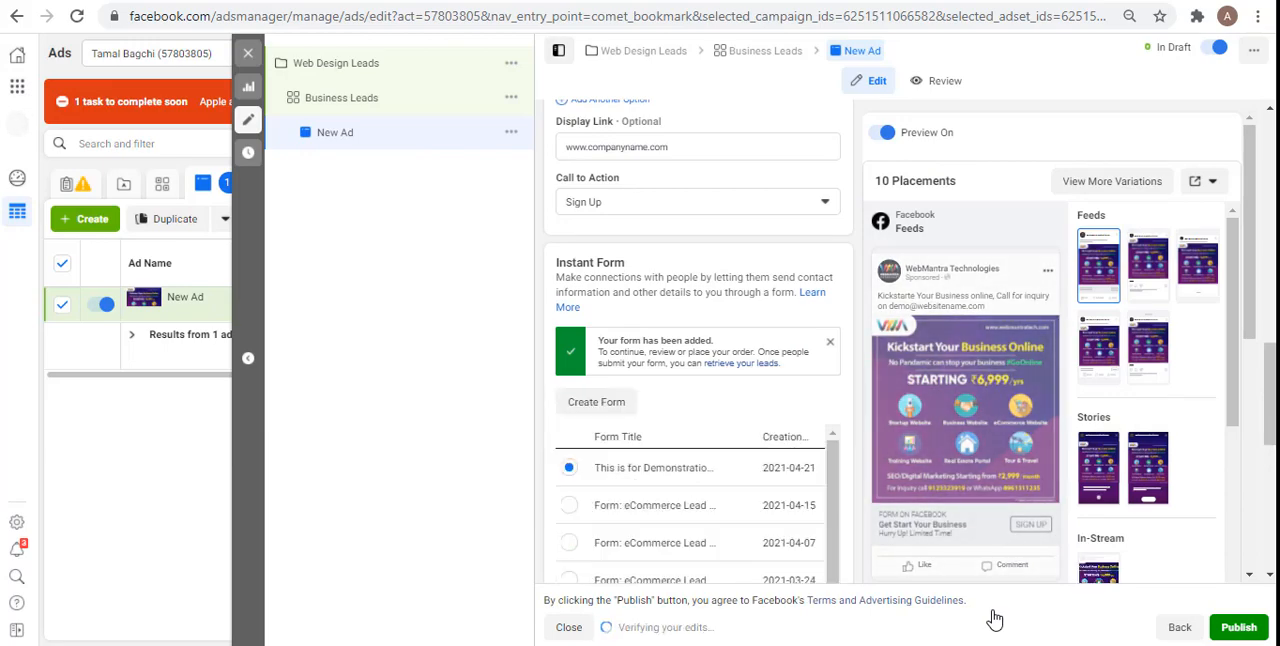
left_click_drag(1270, 394, 1270, 517)
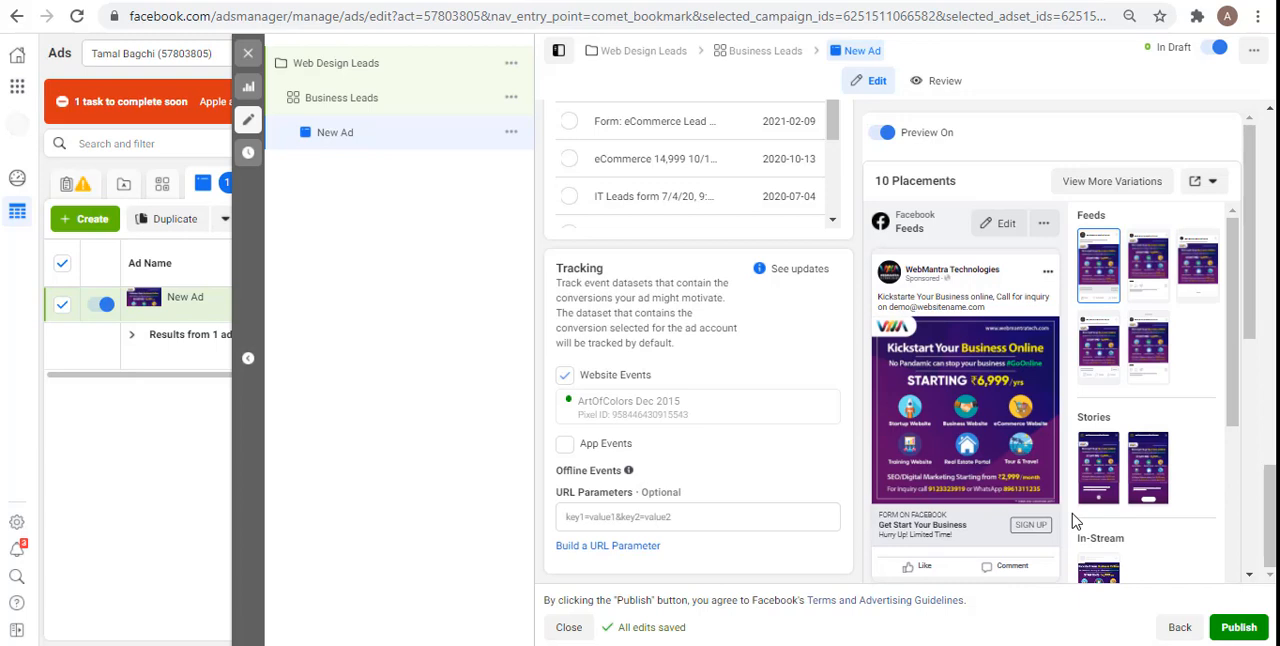
left_click(1240, 630)
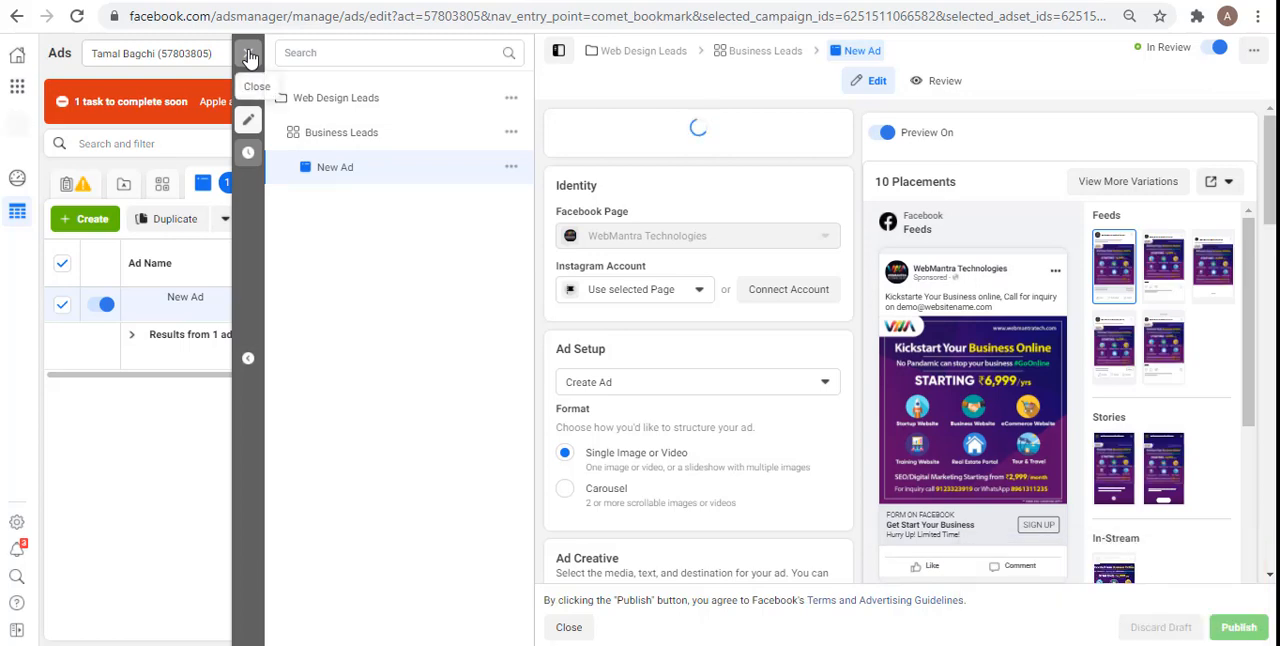
Step: Close the ad editor and show the campaigns list with the iOS 14 task banner dismissed
left_click(250, 58)
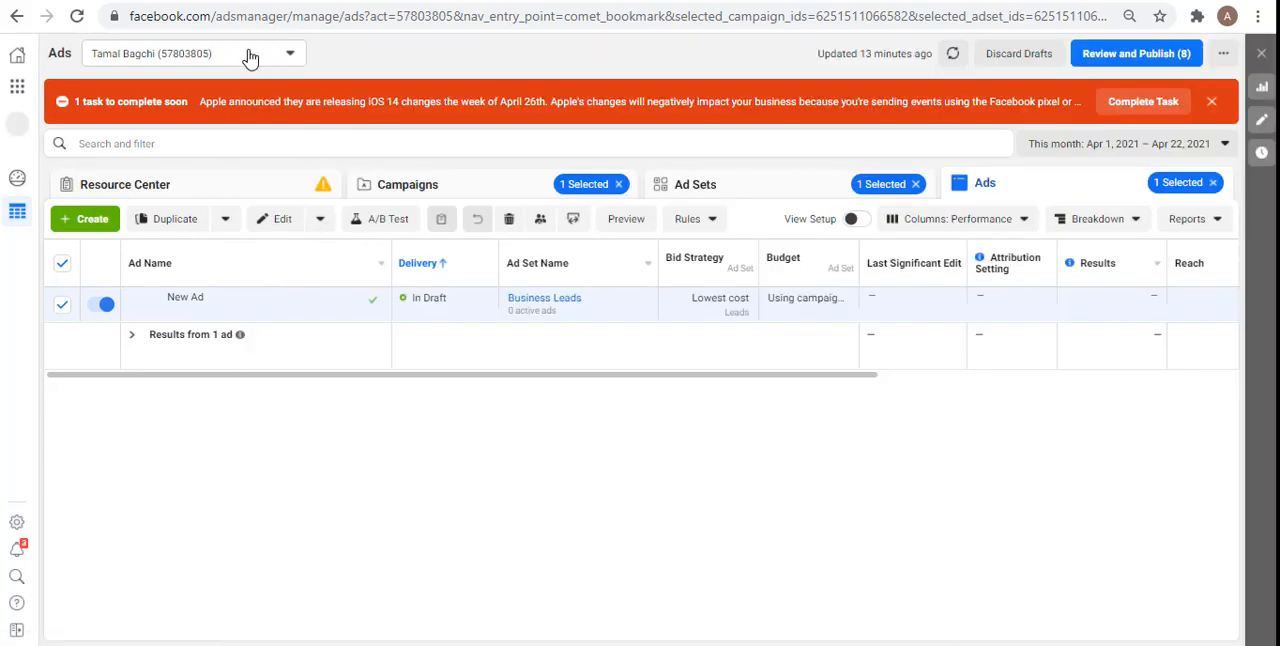
left_click(428, 188)
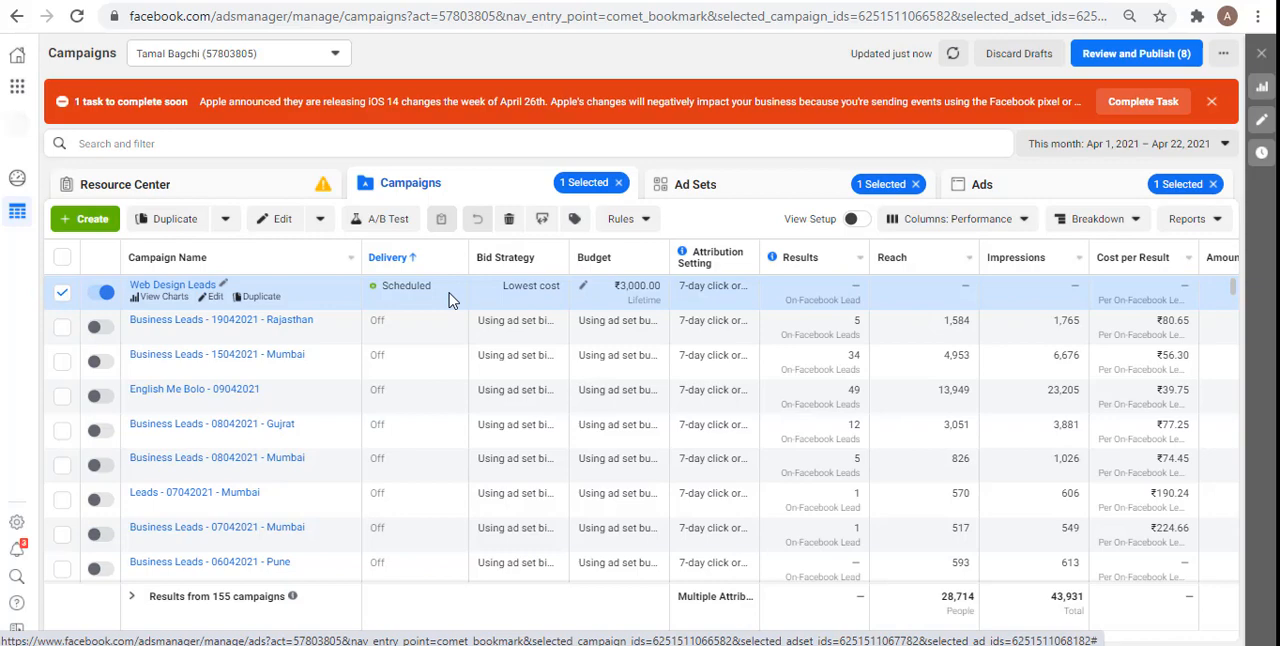
left_click(1216, 101)
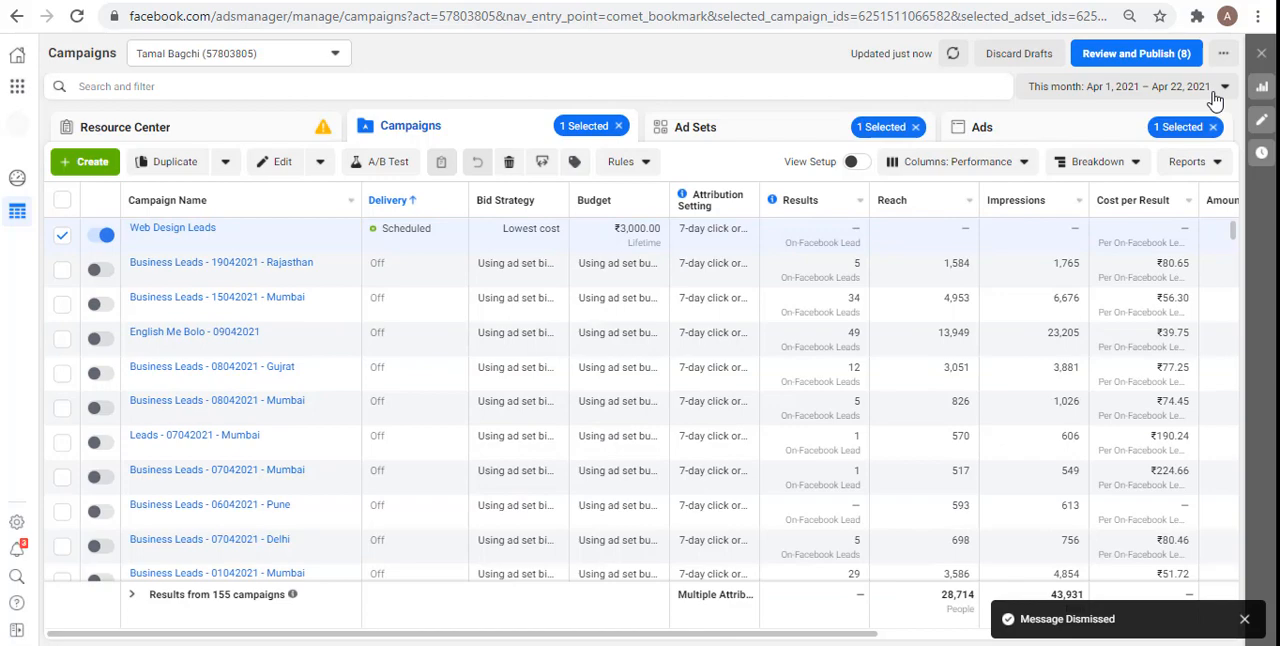